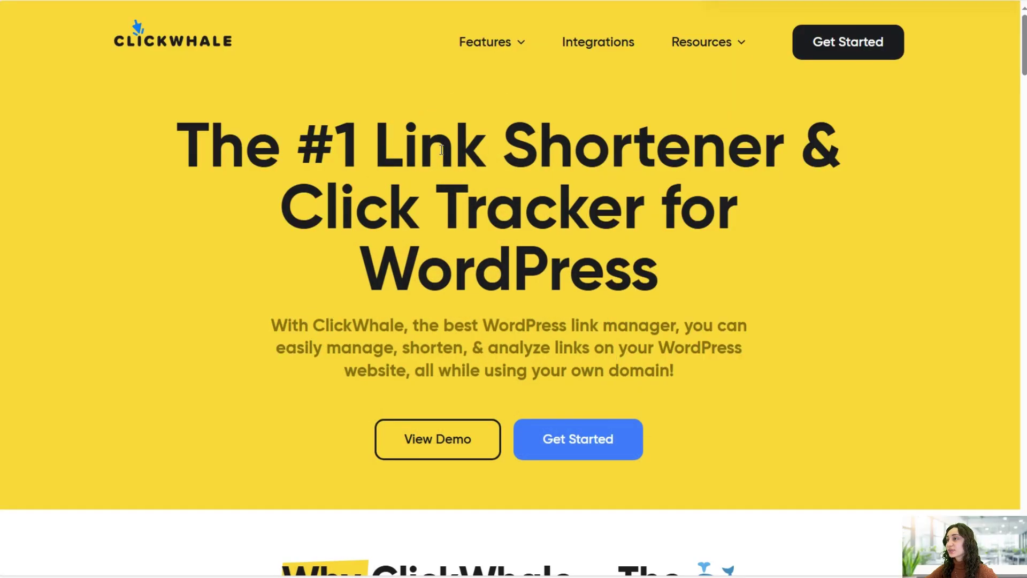
- Read the ClickWhale homepage's headline, introductory text and overview of its main features
drag(373, 134, 739, 266)
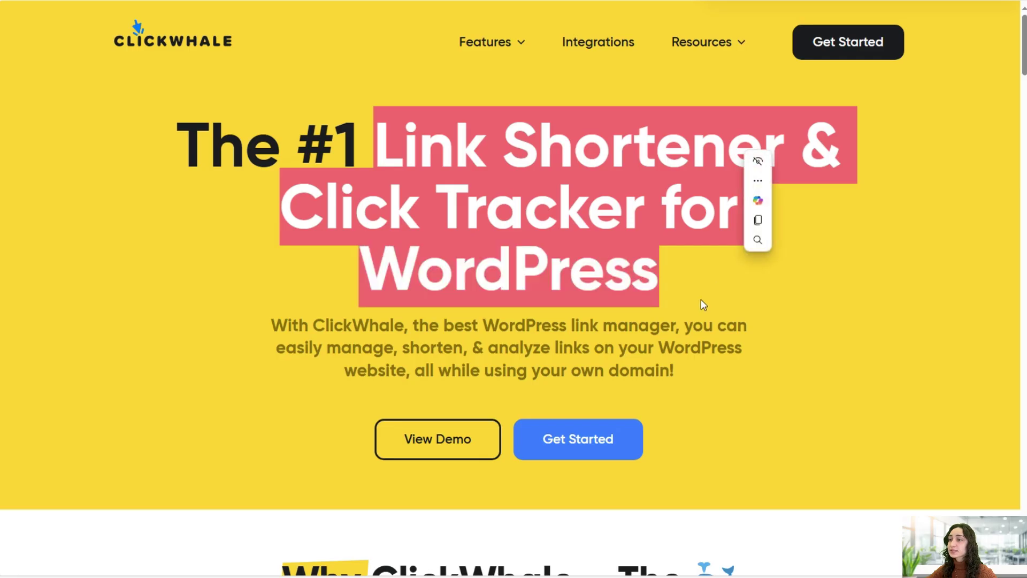
click(690, 293)
drag(331, 348, 670, 382)
click(614, 314)
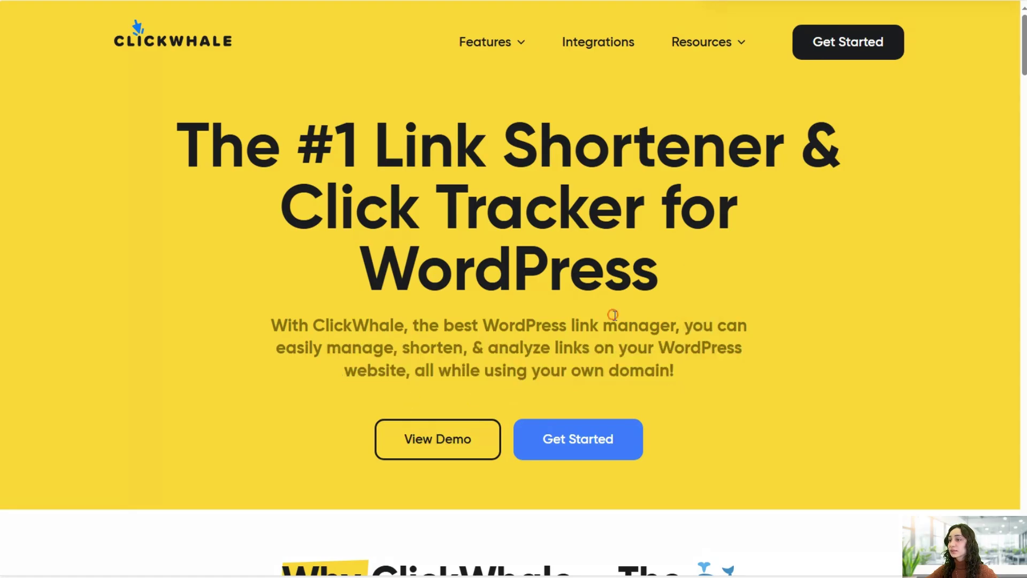
scroll(557, 253, down, 8)
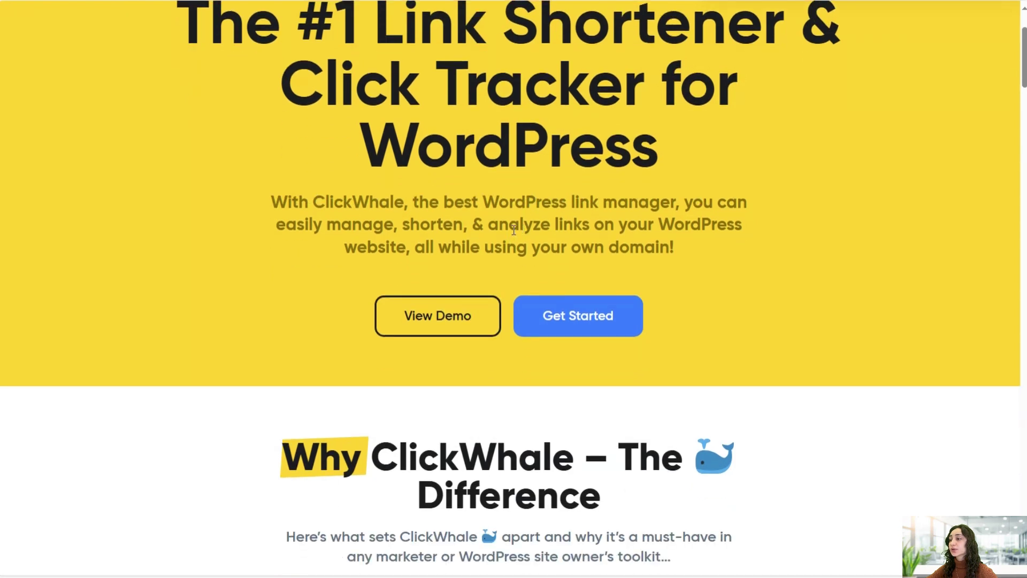
scroll(408, 405, down, 1)
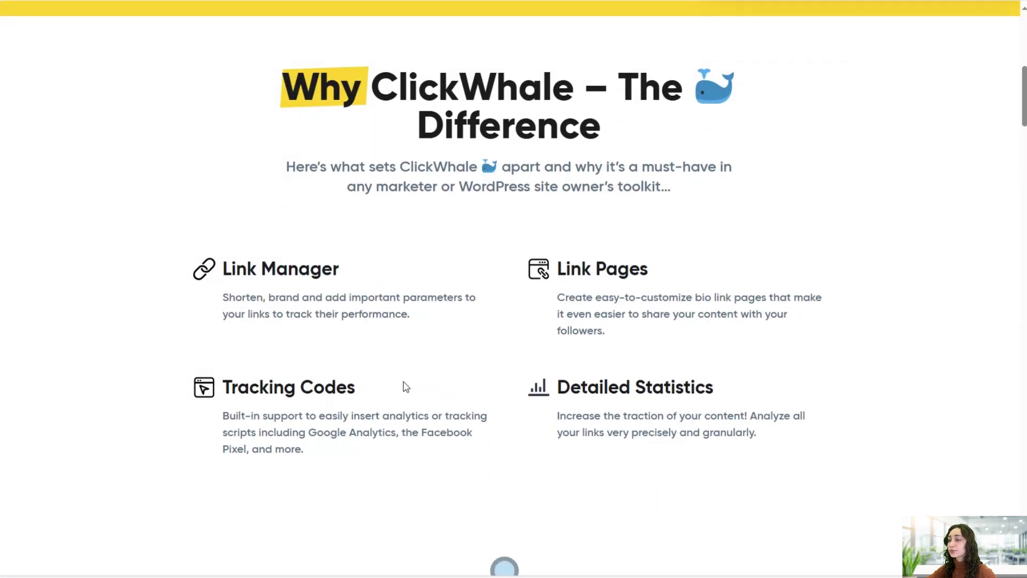
scroll(402, 371, down, 1)
scroll(396, 353, up, 9)
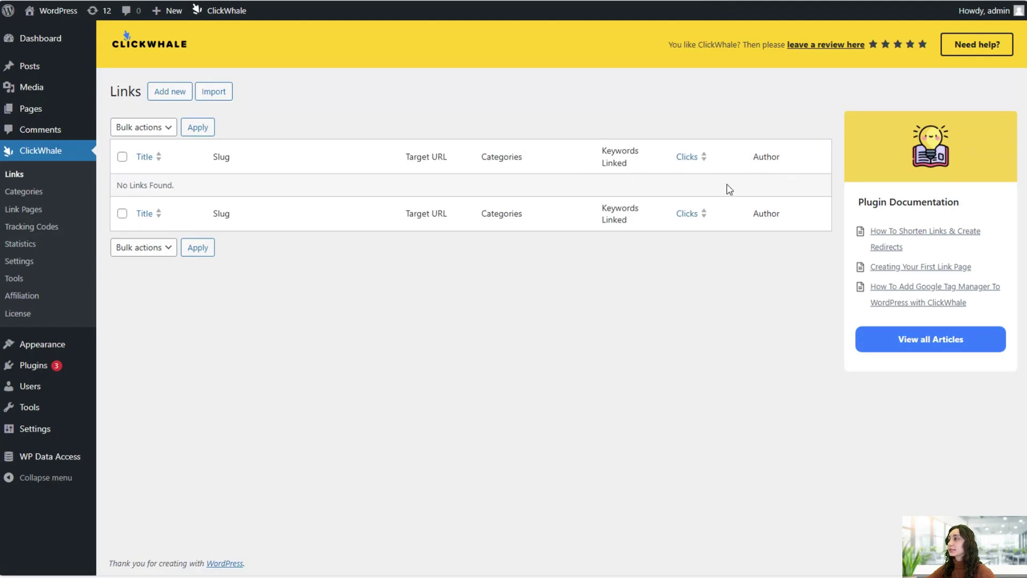
- Review the bulk actions offered for links and try selecting and deselecting all entries in the links list
click(168, 129)
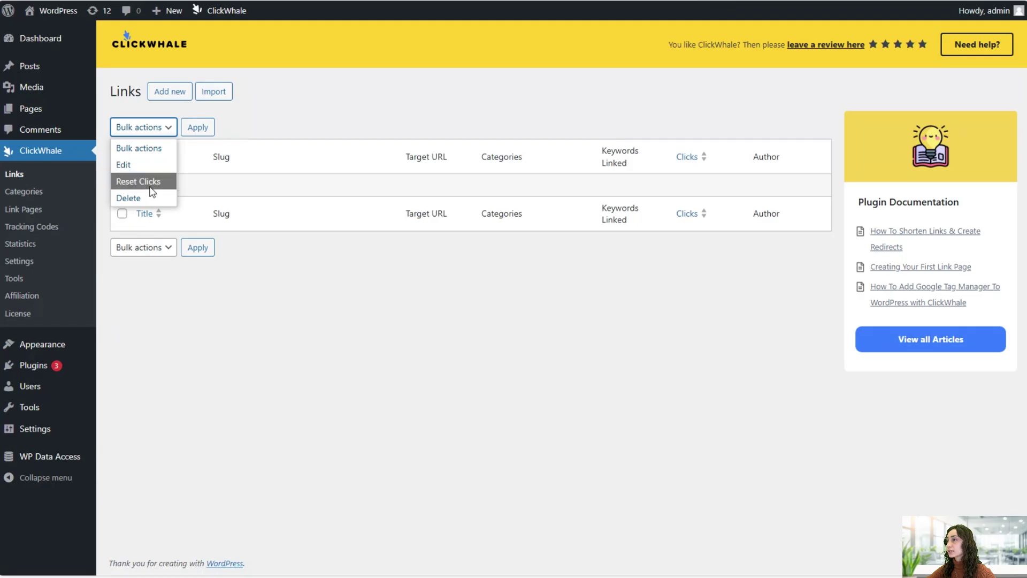
click(254, 122)
click(122, 156)
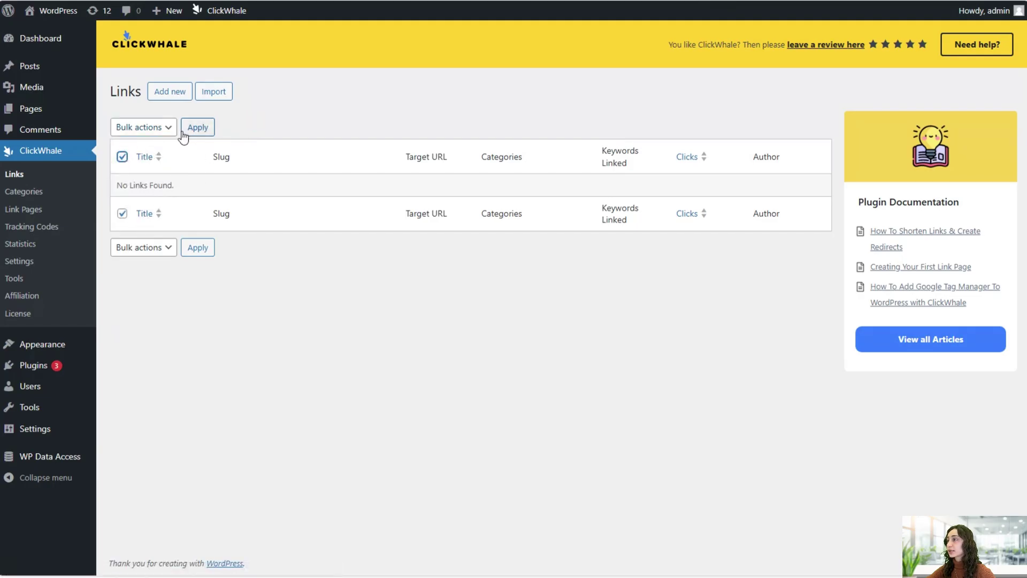
click(122, 156)
click(169, 91)
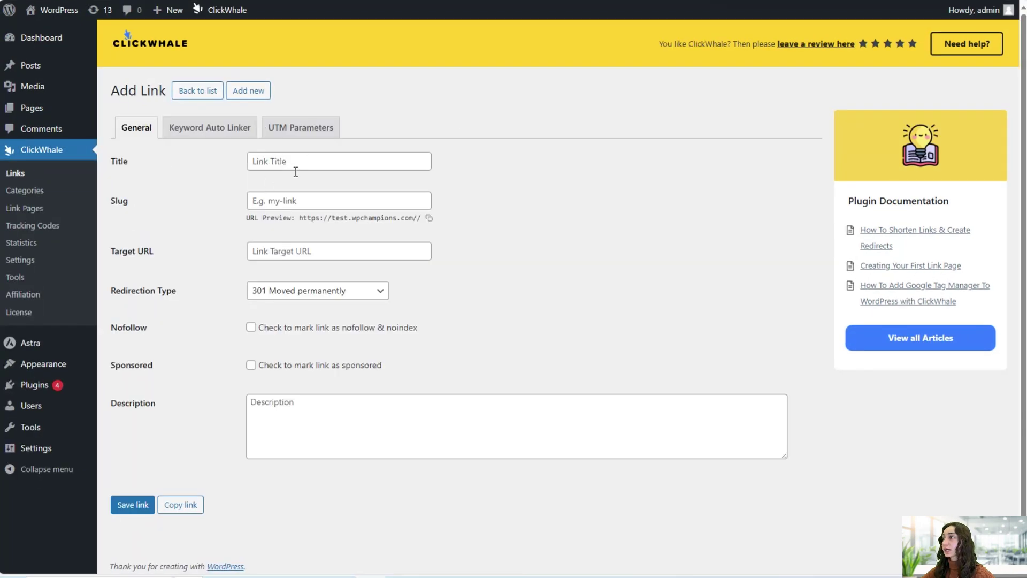
click(298, 163)
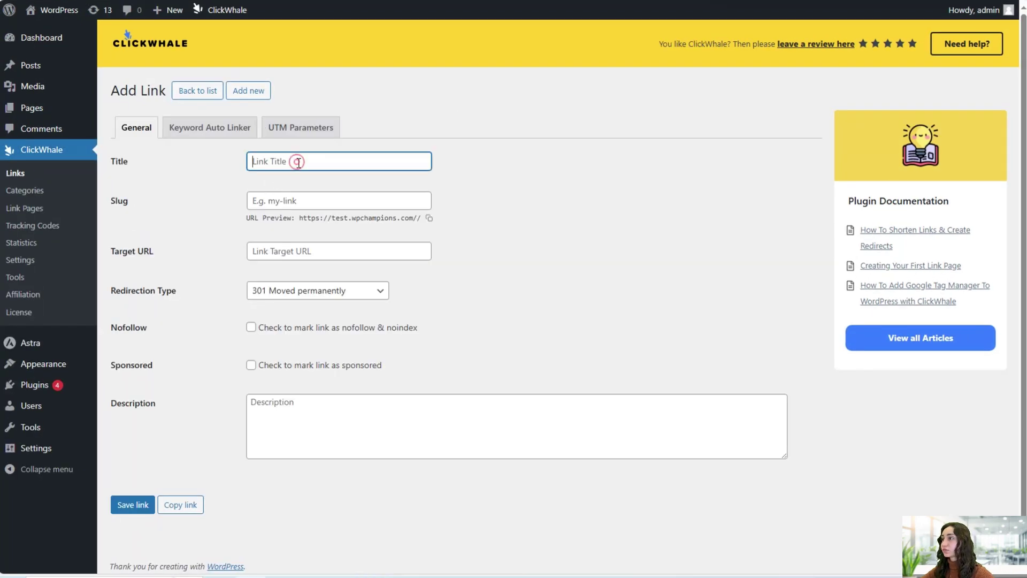
text(C)
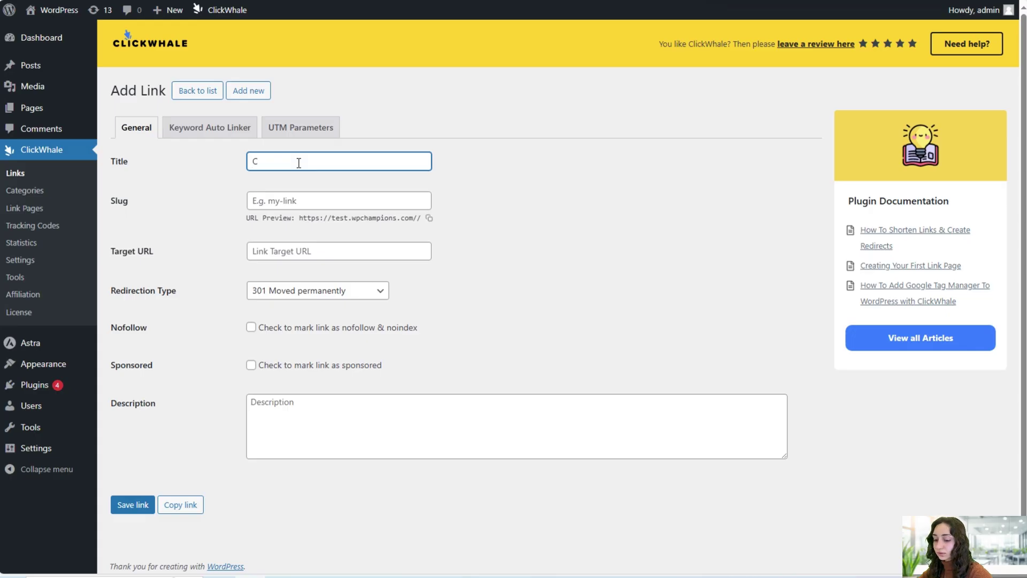
text(lickWhale)
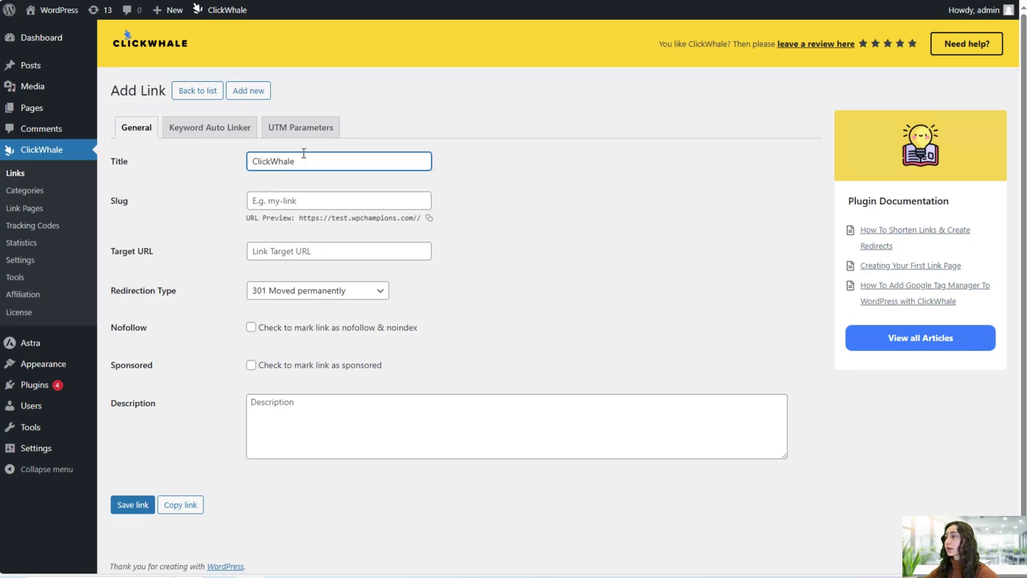
click(291, 200)
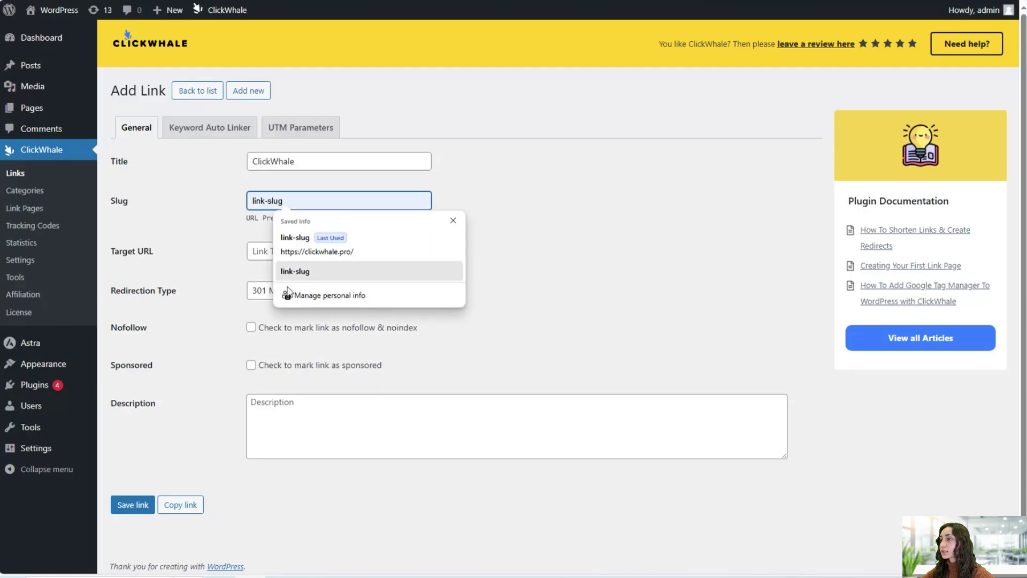
click(295, 271)
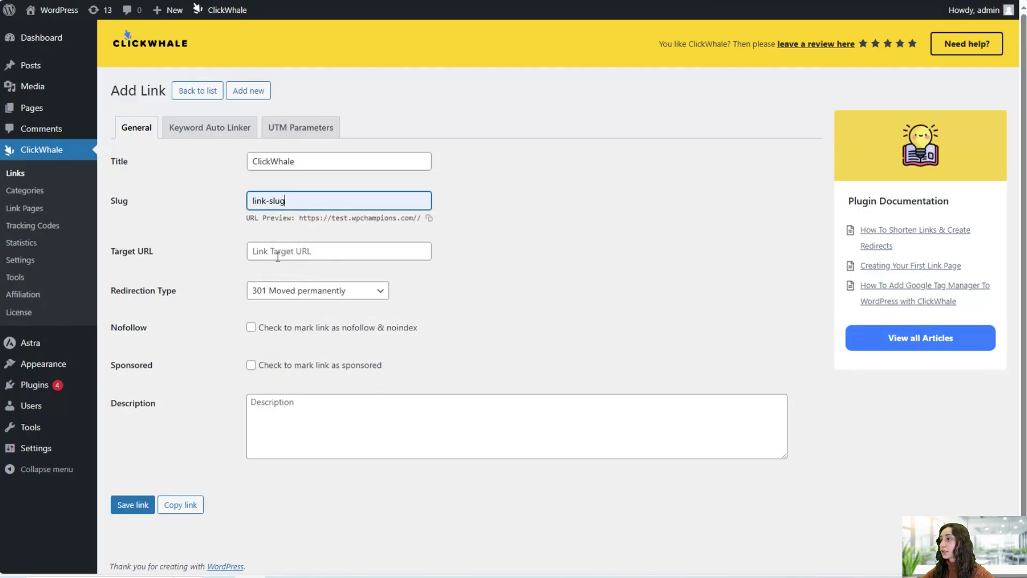
click(278, 258)
click(310, 284)
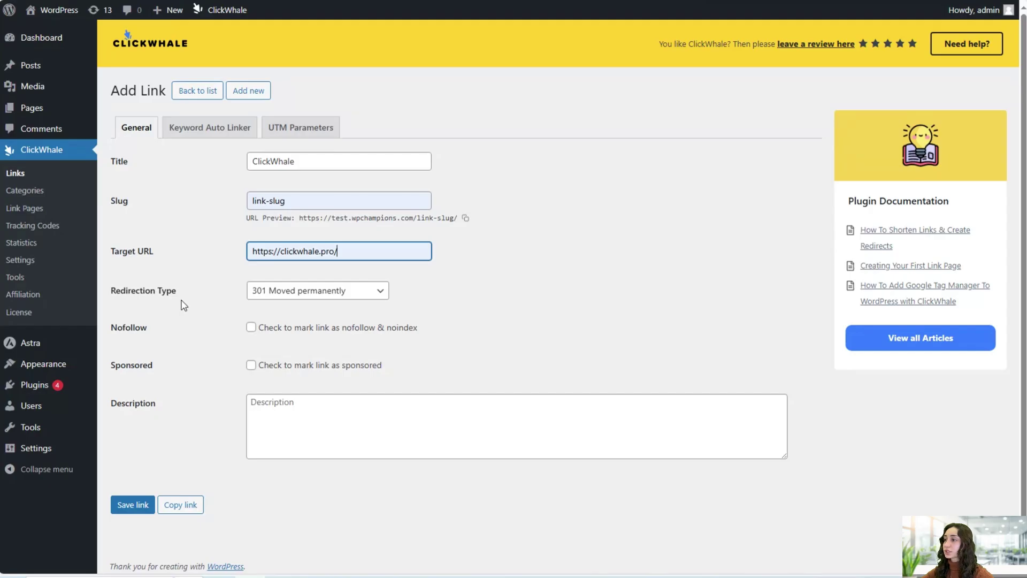
- Complete the link's general settings with redirection 301 Moved permanently, nofollow & noindex enabled, Sponsored off and the description "Link Shortener"
click(286, 297)
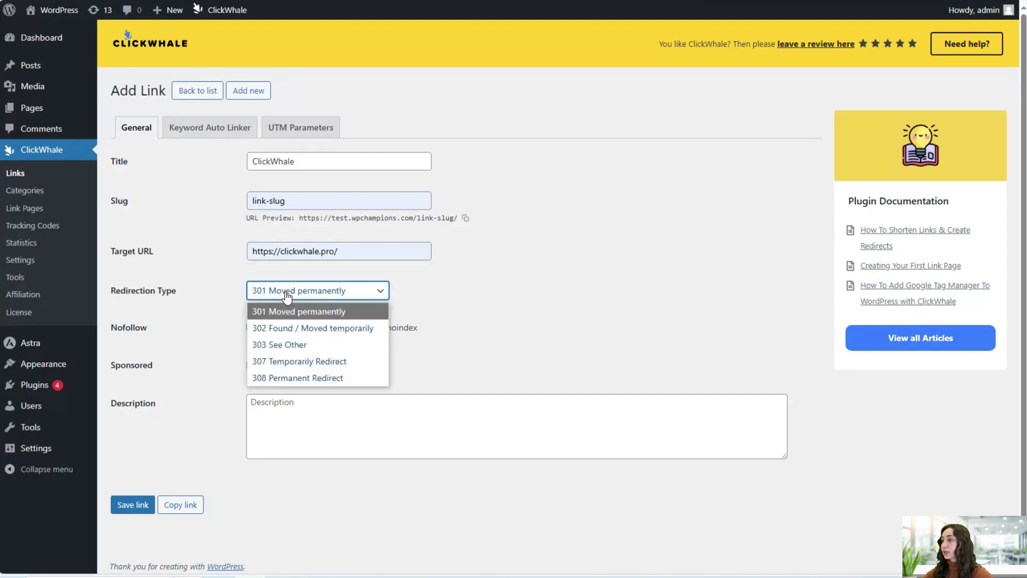
click(319, 314)
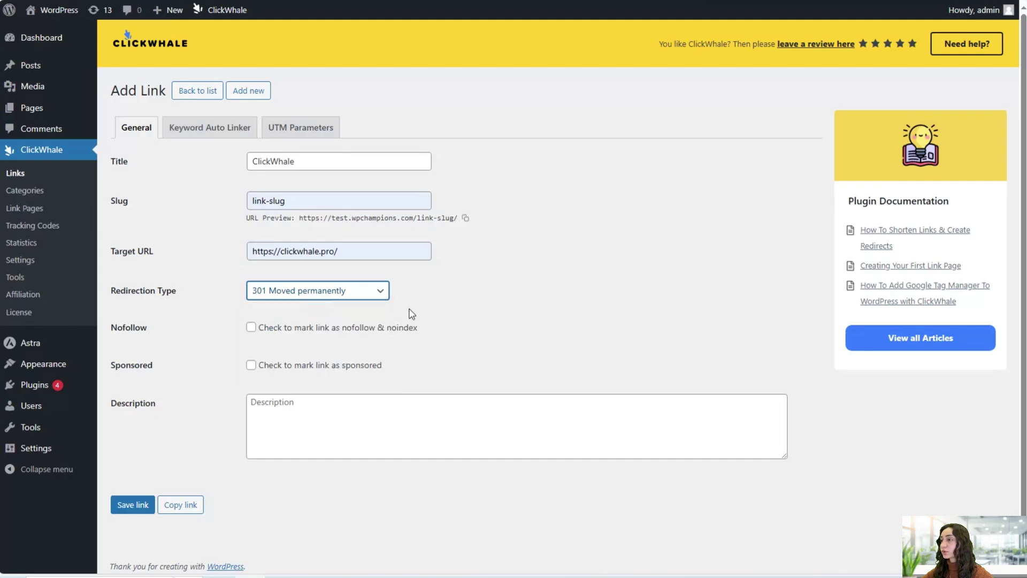
click(250, 327)
click(251, 365)
click(251, 365)
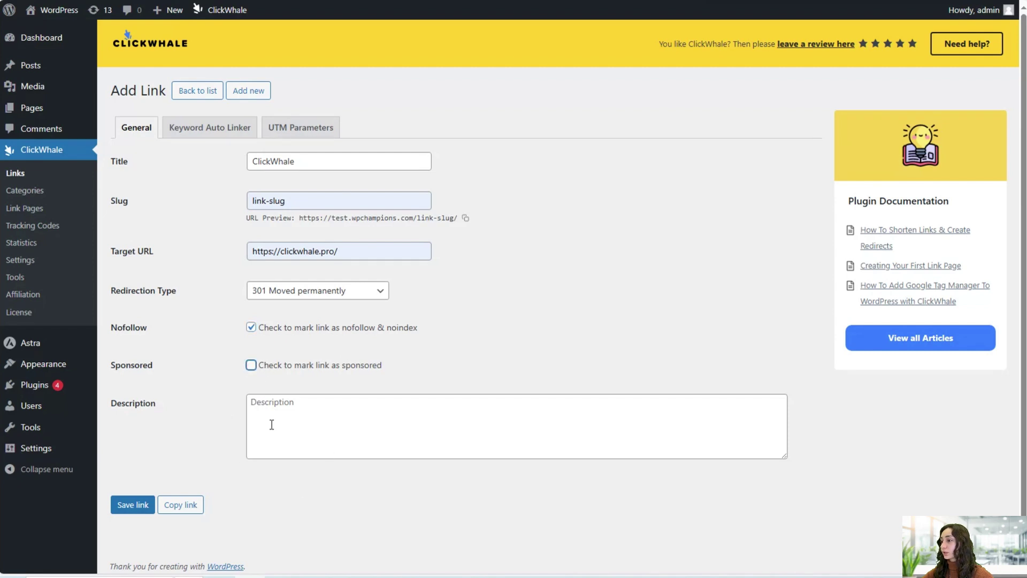
click(294, 415)
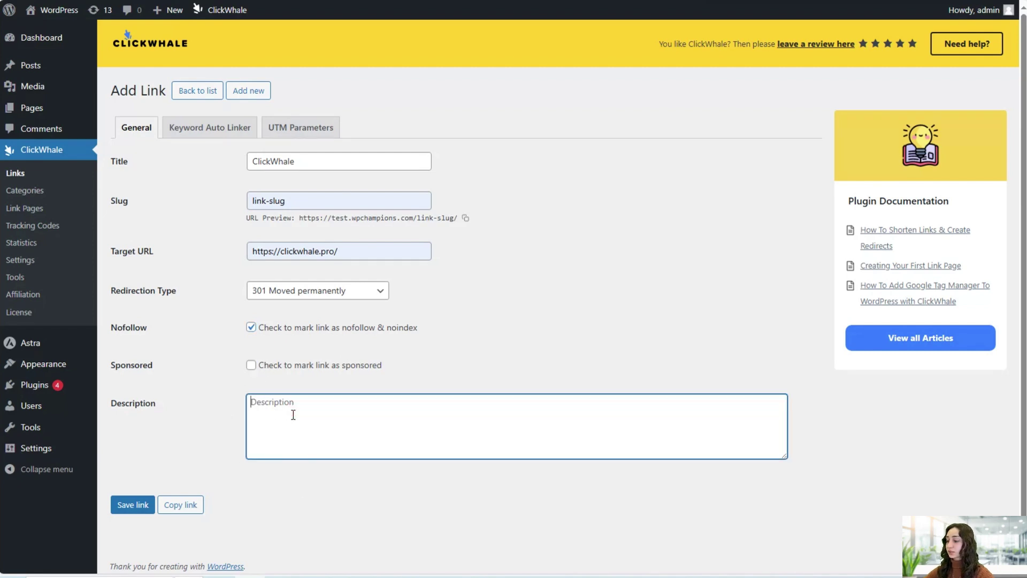
text(Link Shortener)
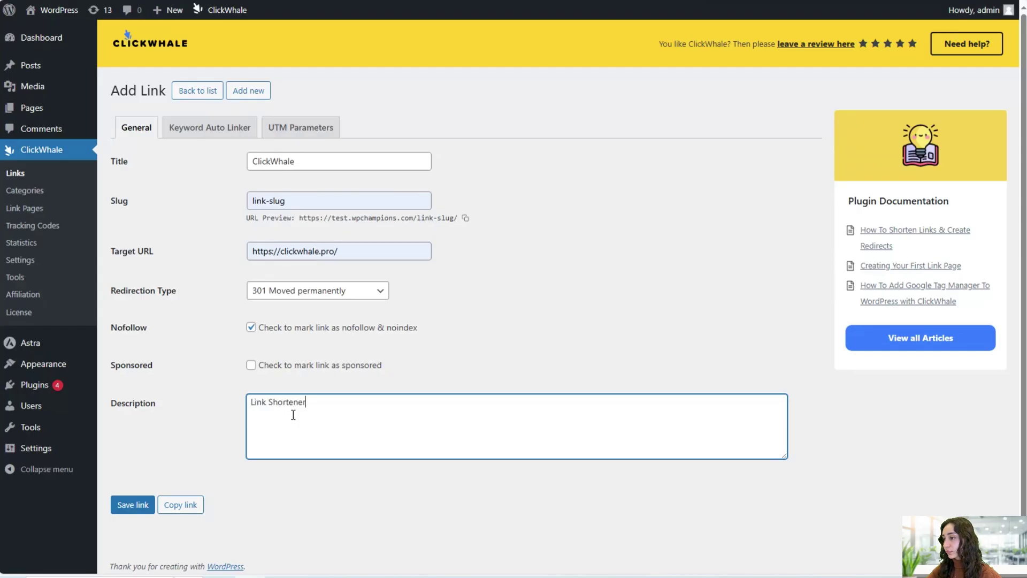
- Define "Link Shortener" as the link's only auto-linked keyword, with the link target Default
click(188, 132)
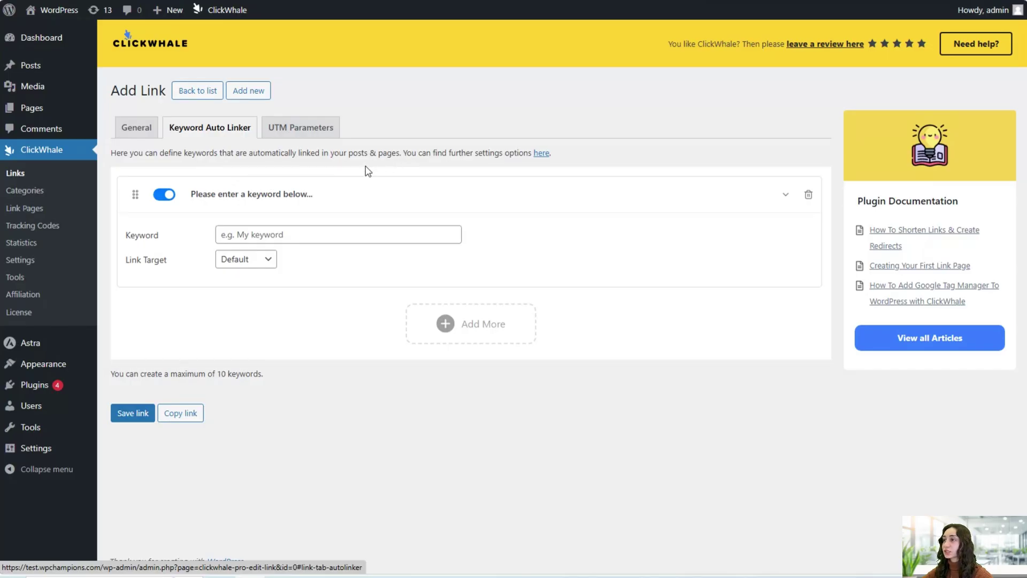
click(293, 237)
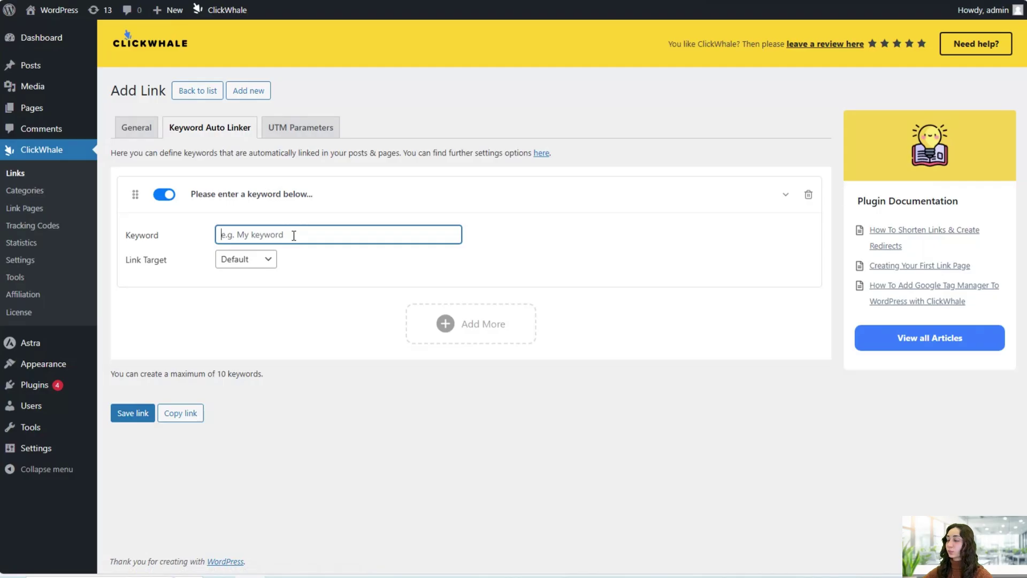
text(Link Shortener)
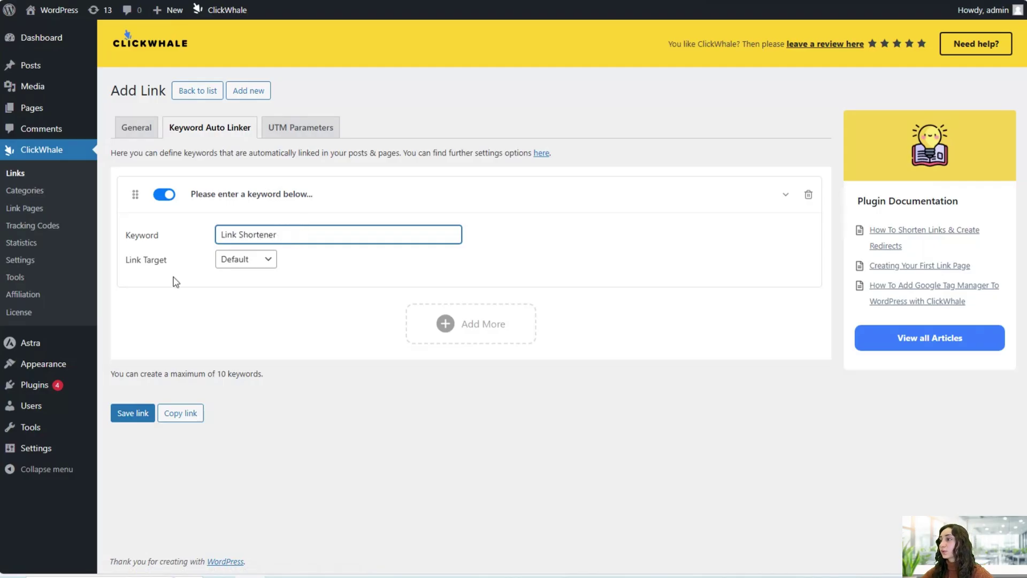
click(246, 265)
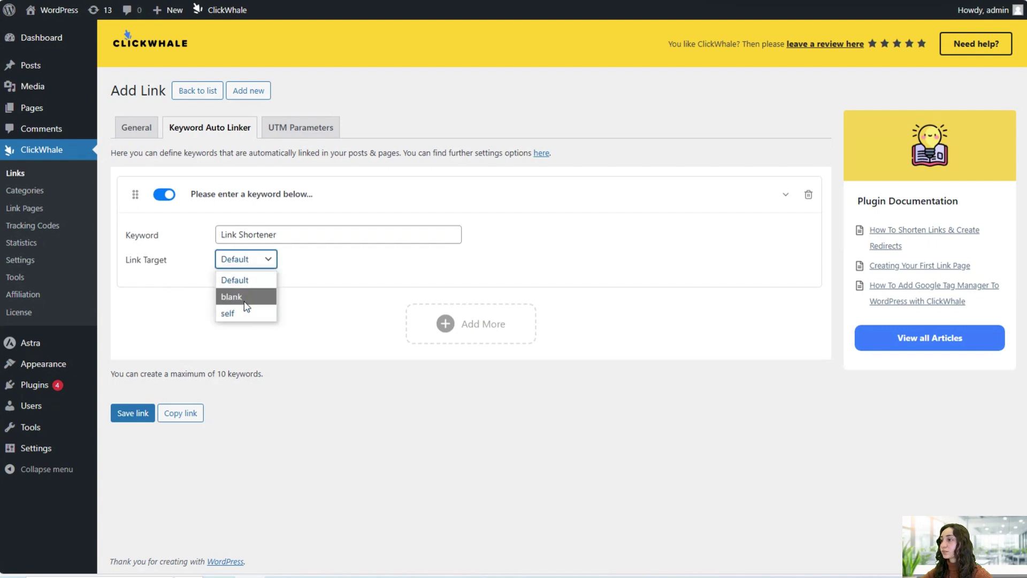
click(252, 278)
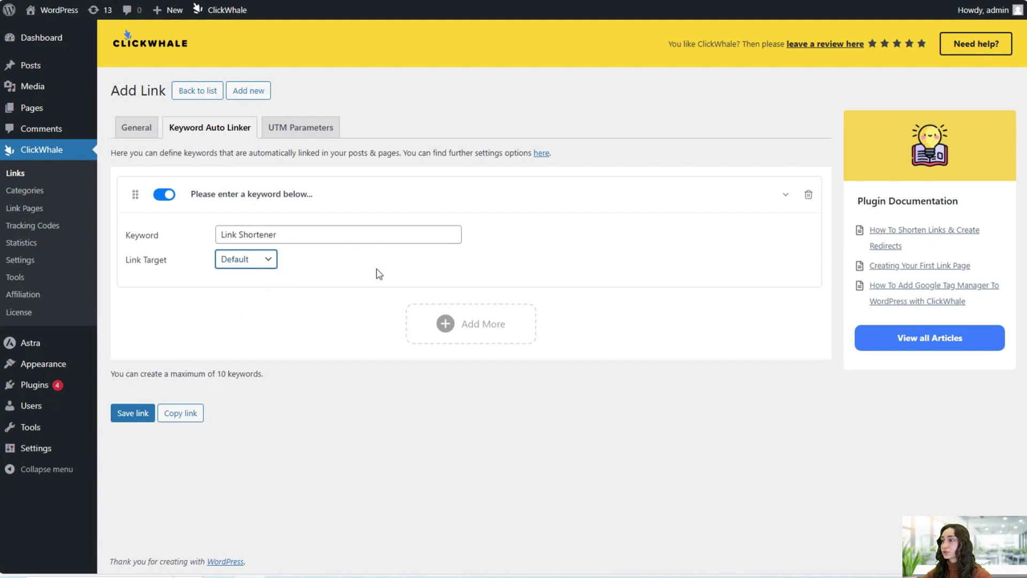
click(439, 324)
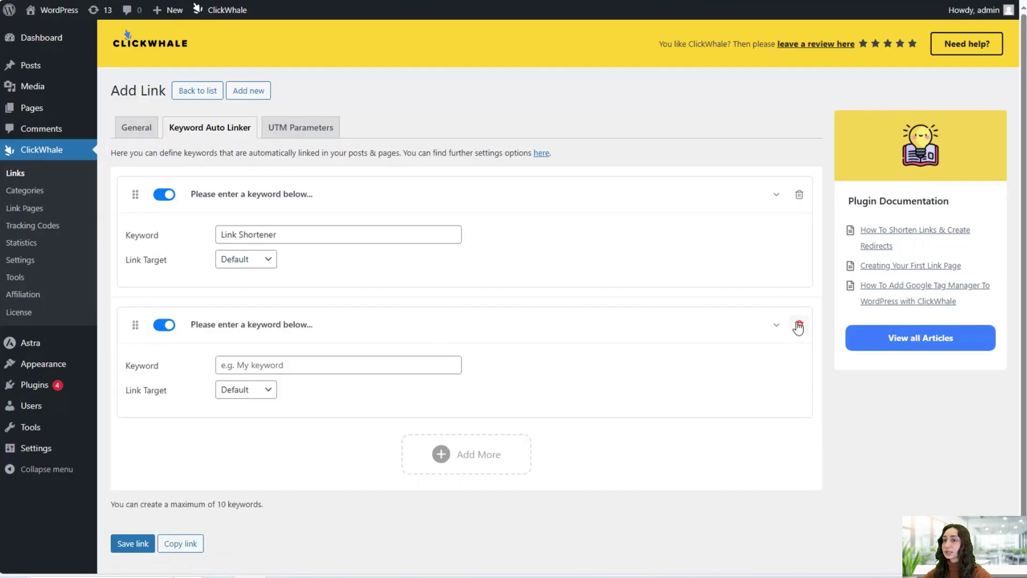
click(799, 326)
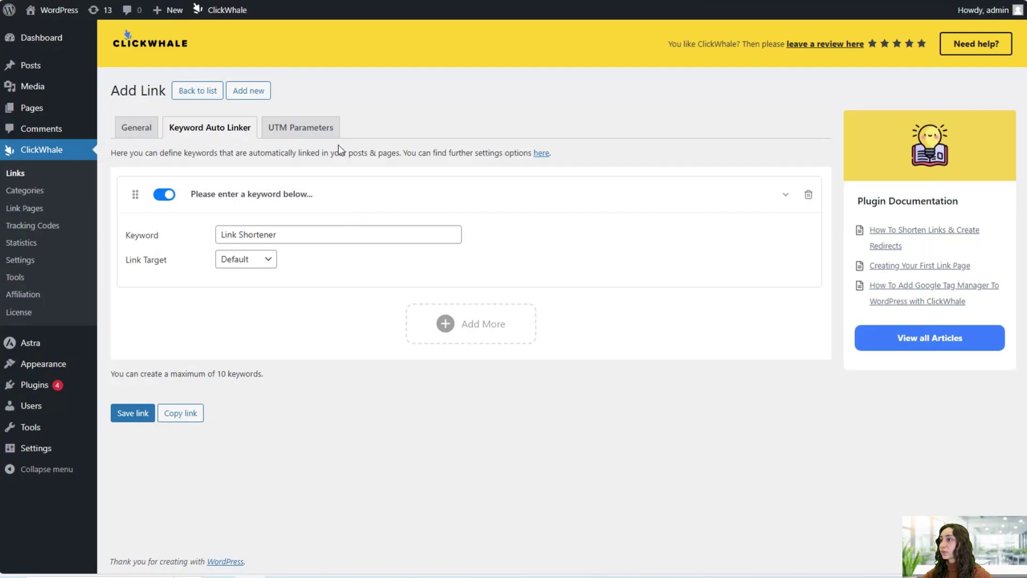
- Set the UTM campaign to "ClickWhale Promotion", medium to "utm_medium=email" and source to "video", and save the link
click(300, 130)
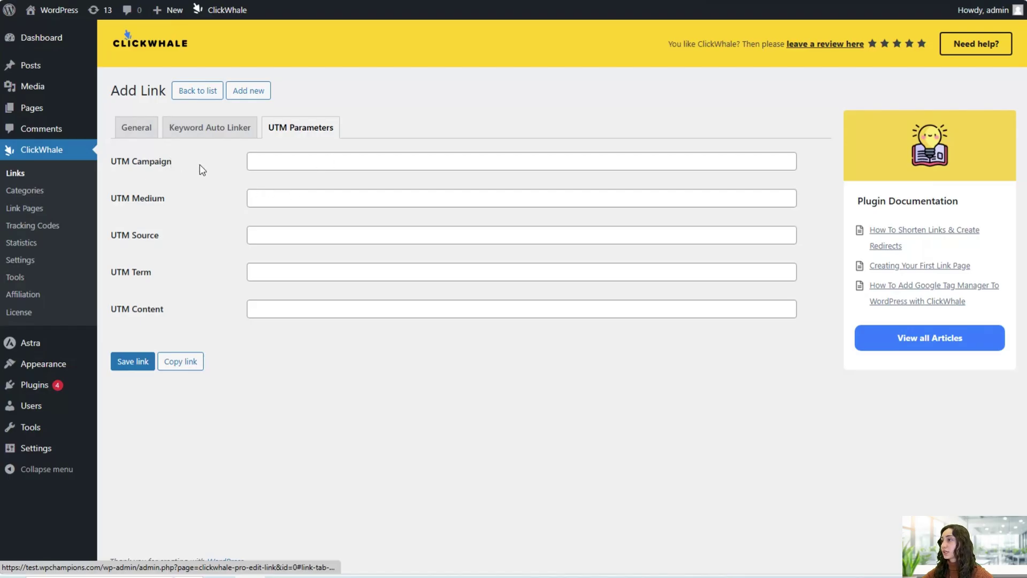
click(314, 163)
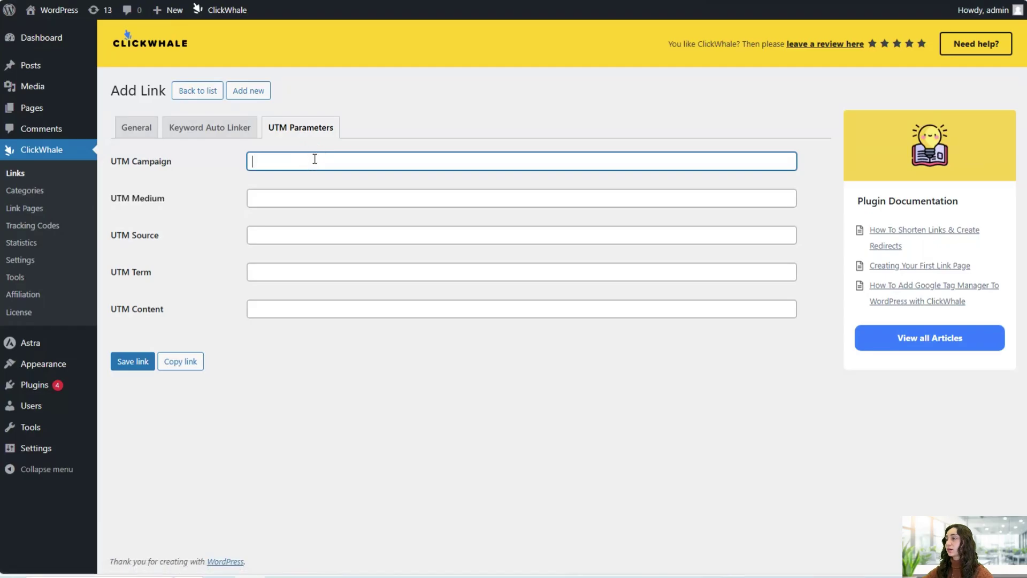
text(ClickWhale Promotion)
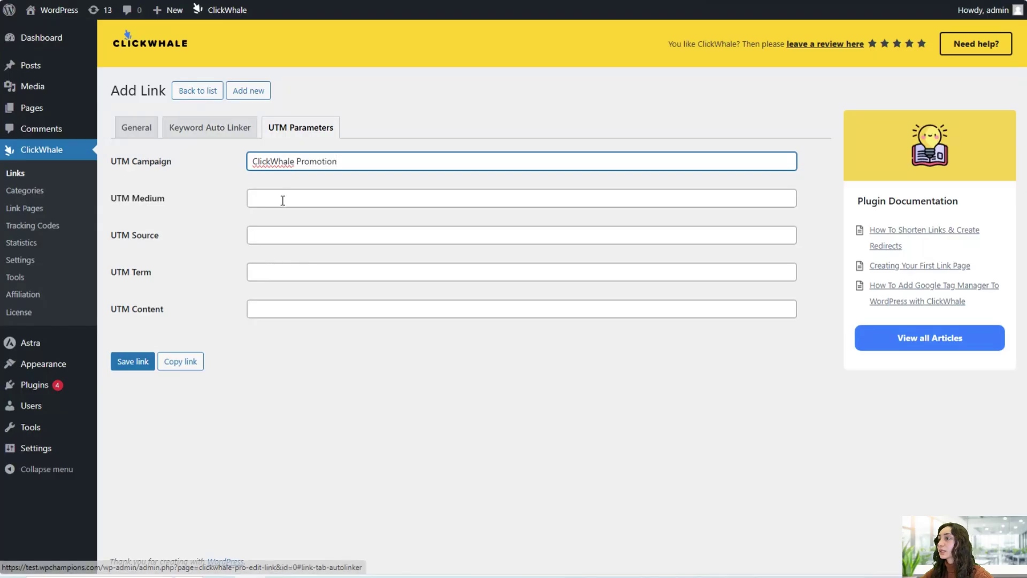
click(281, 199)
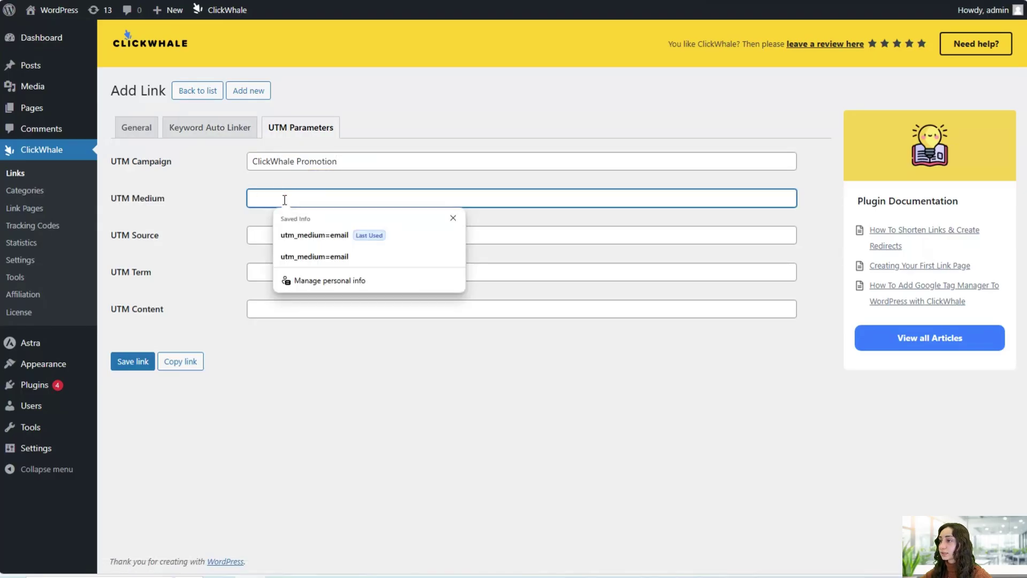
click(291, 256)
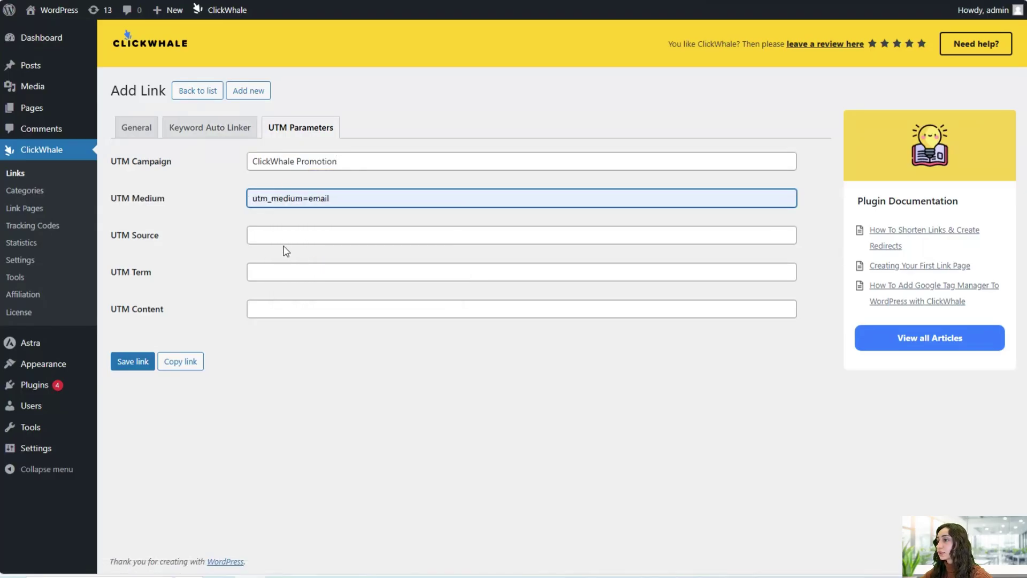
click(284, 237)
click(292, 270)
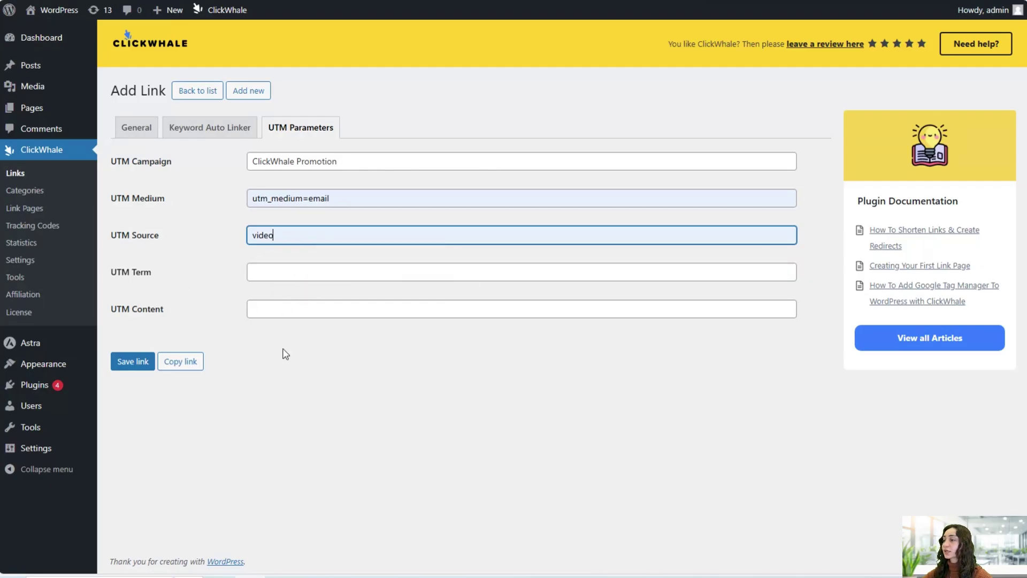
click(138, 364)
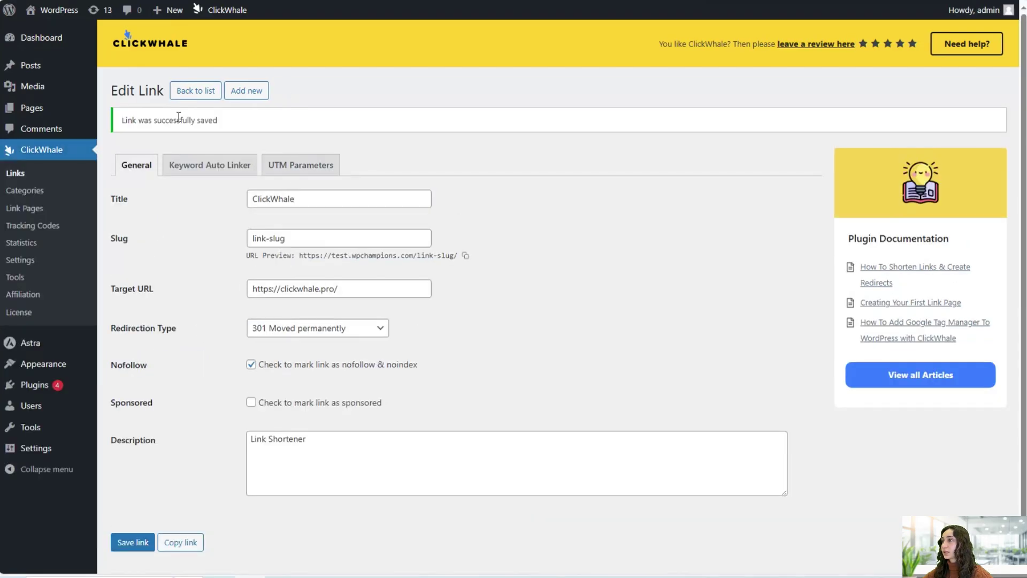
- Return to the links list and open the tool for importing links from a CSV file
click(187, 91)
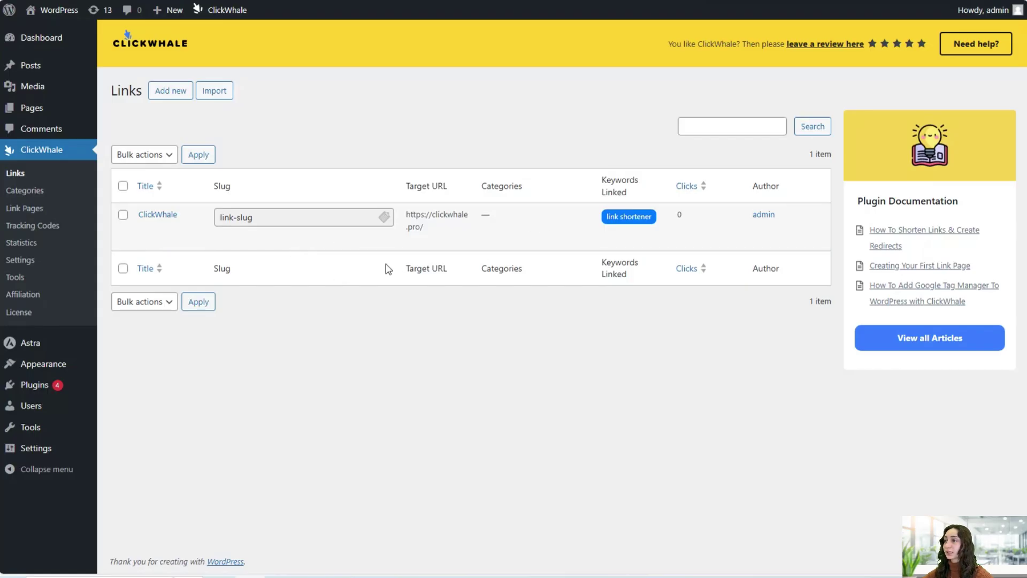
click(216, 92)
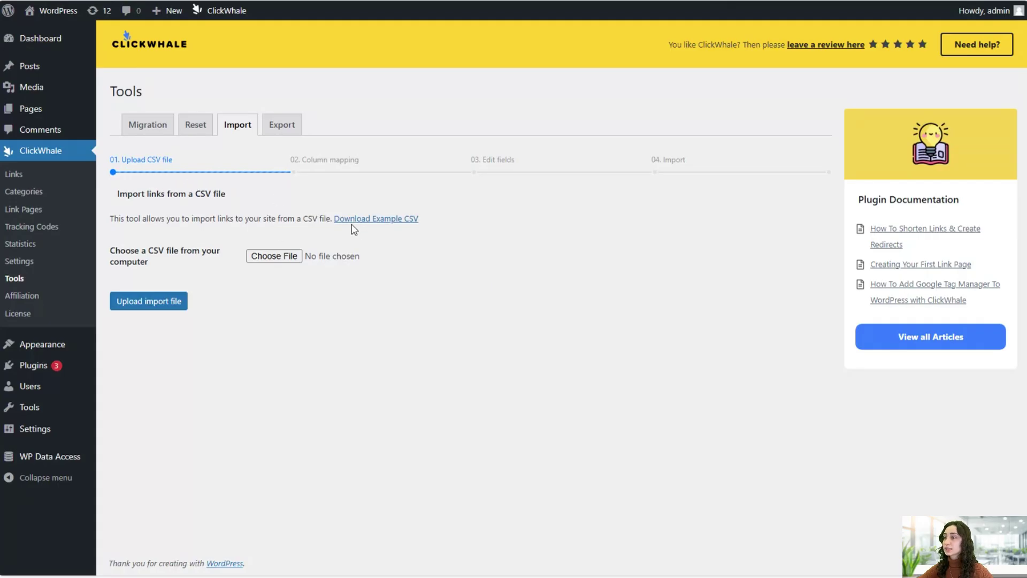
- Upload clickwhale-example-import.csv for link import and accept the column mapping to reach the field editing stage
click(273, 255)
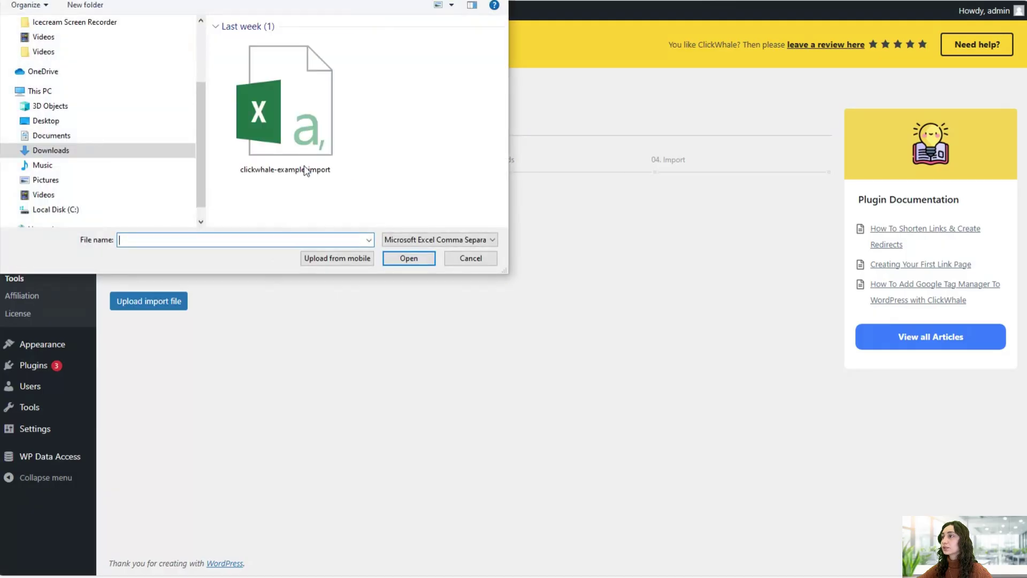
double_click(295, 139)
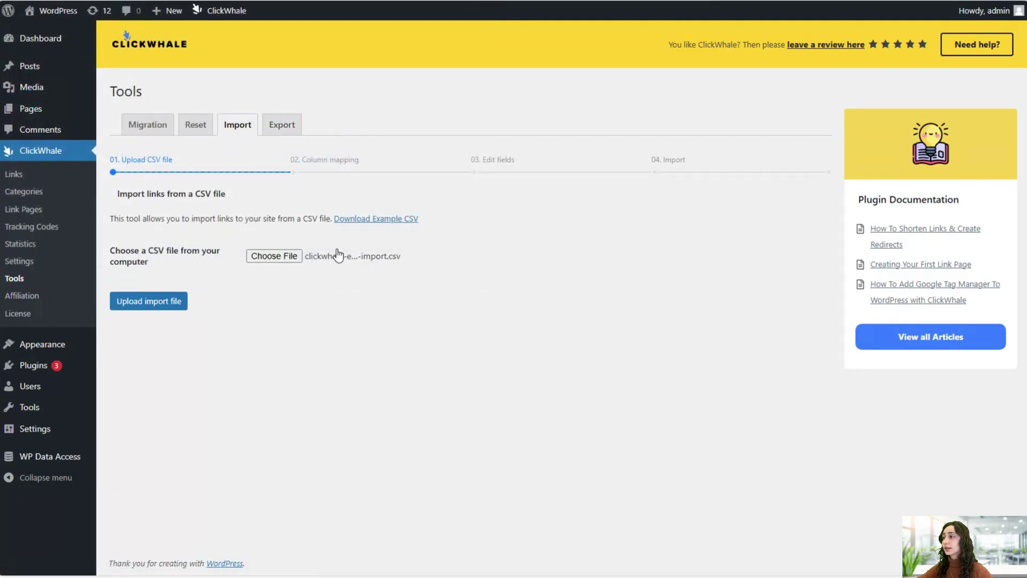
click(157, 301)
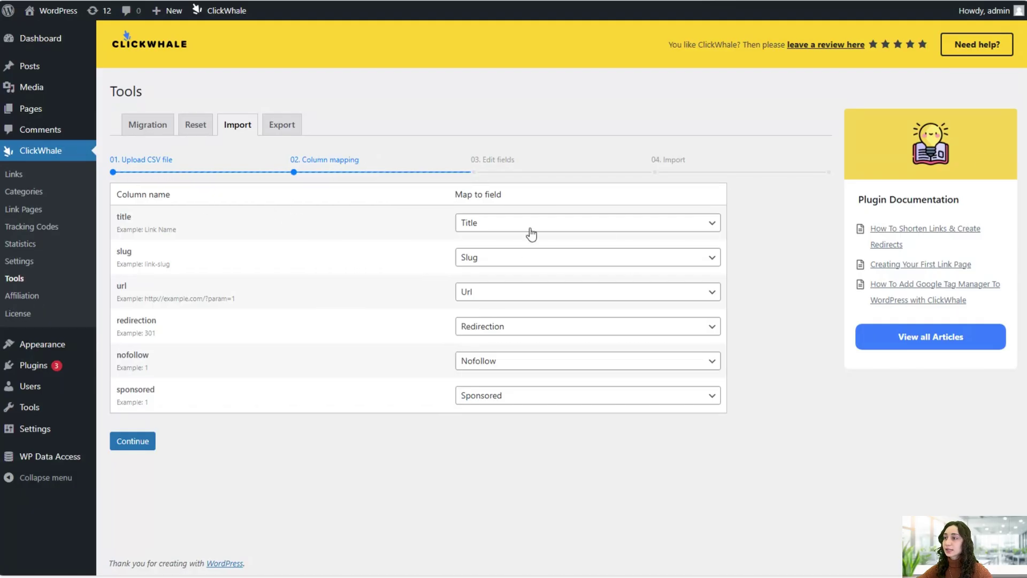
click(142, 442)
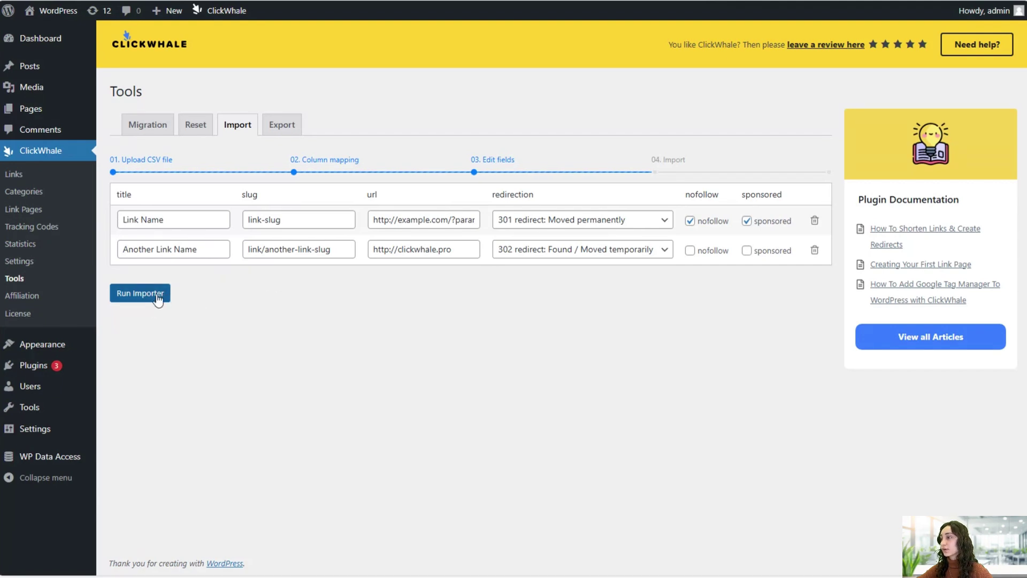
- Create and save a link category titled "ClickWhale Links" with the slug "link-slug", and return to the category list
click(24, 193)
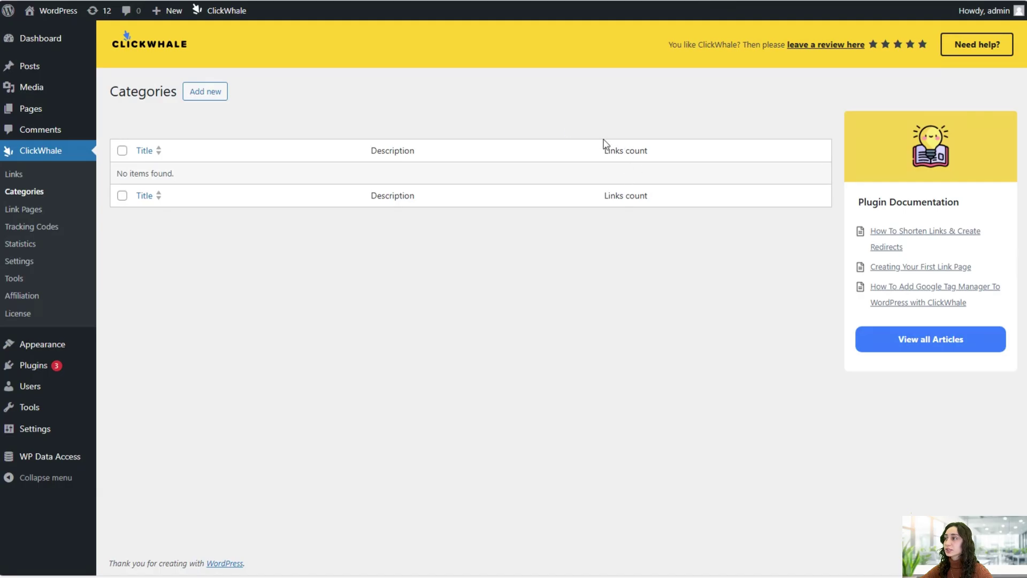
click(202, 92)
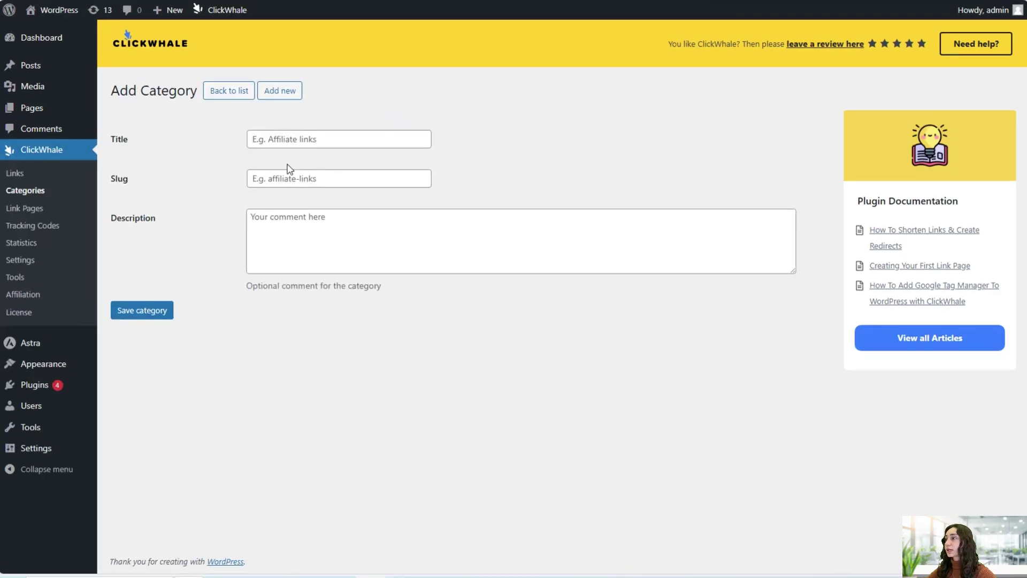
click(303, 141)
text(ClickW)
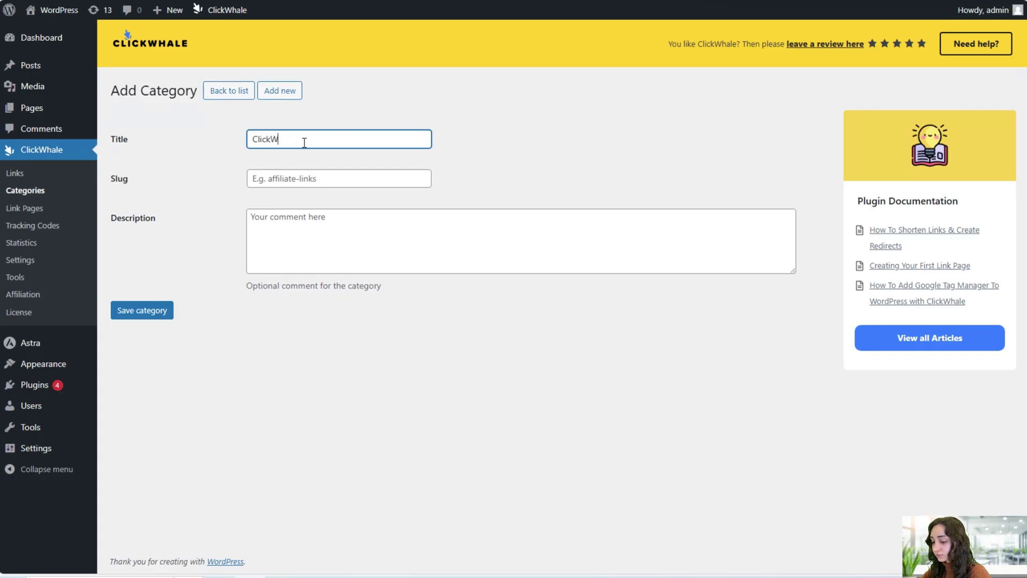
text(hale Links)
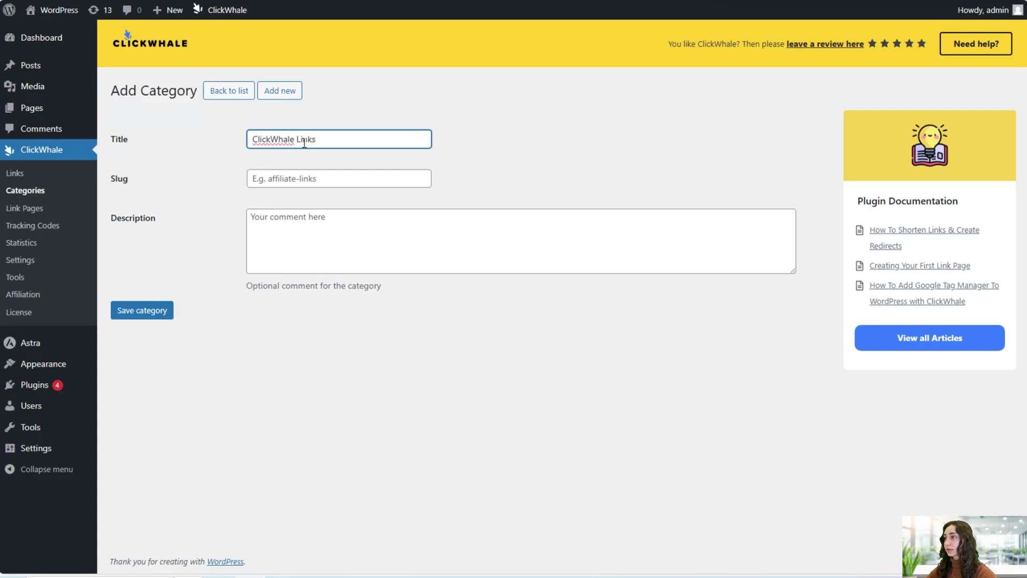
click(290, 176)
click(296, 236)
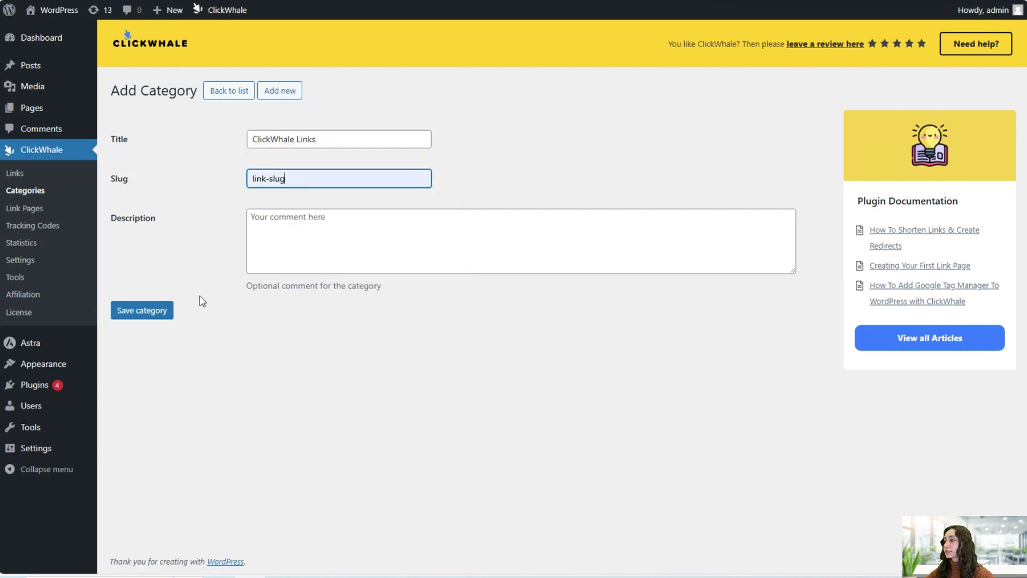
click(159, 320)
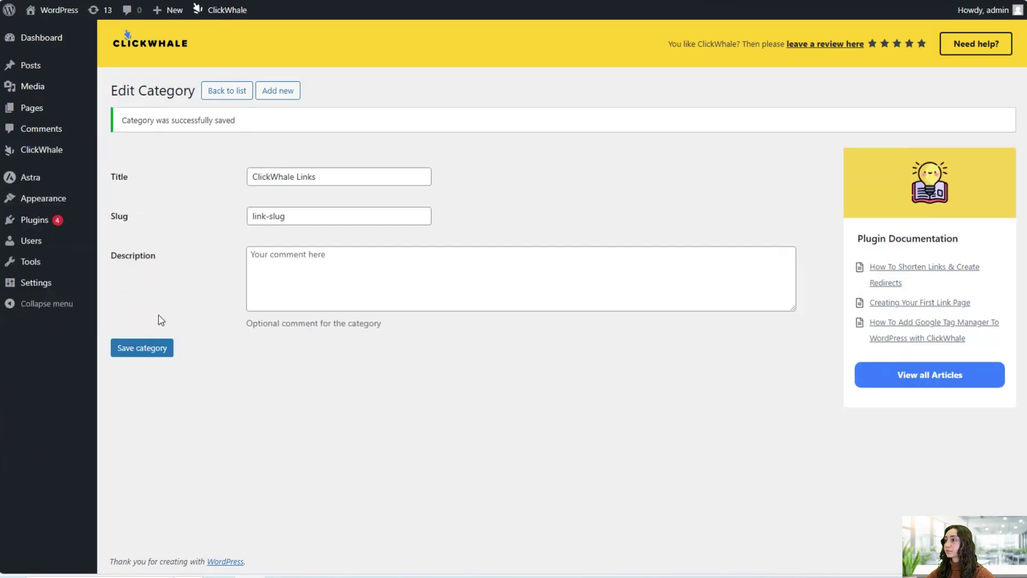
click(238, 92)
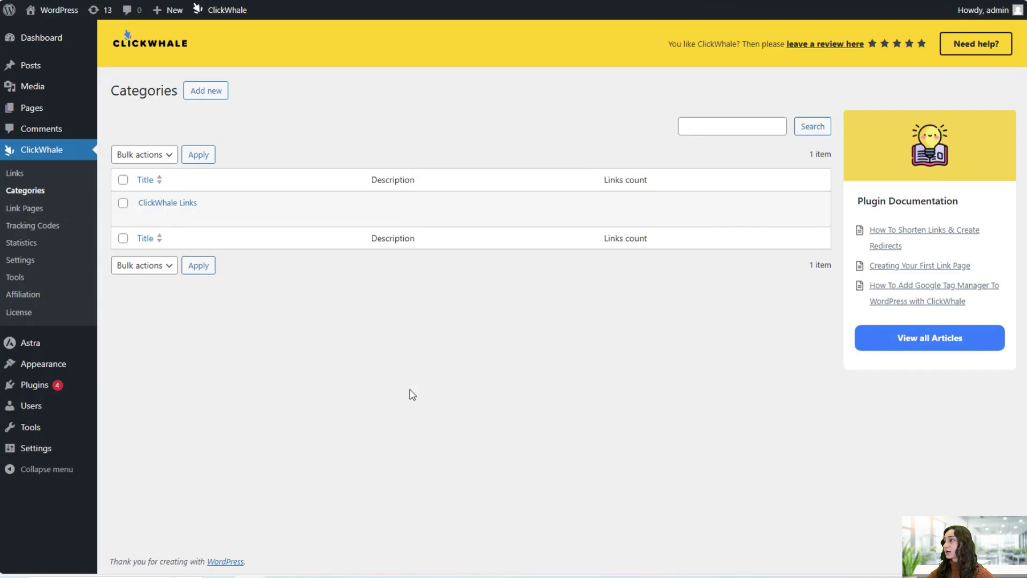
- Assign the existing ClickWhale link to the "ClickWhale Links" category and save the link
click(41, 176)
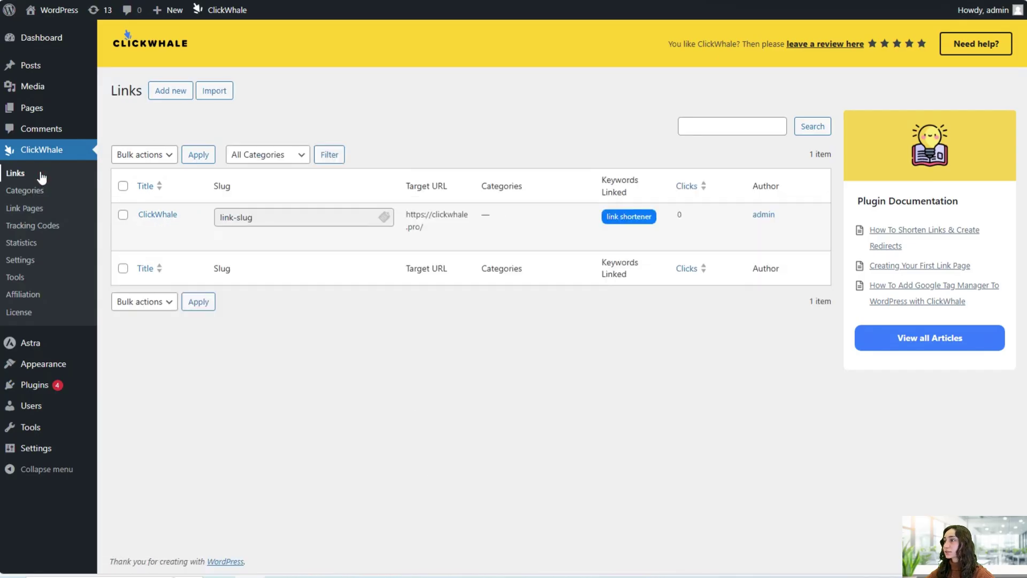
click(145, 229)
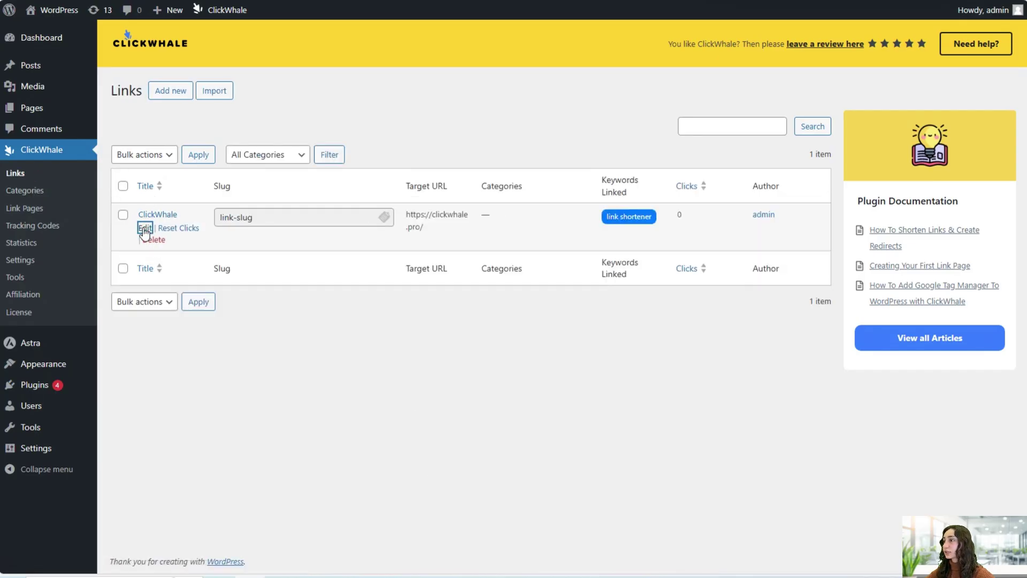
scroll(262, 517, down, 1)
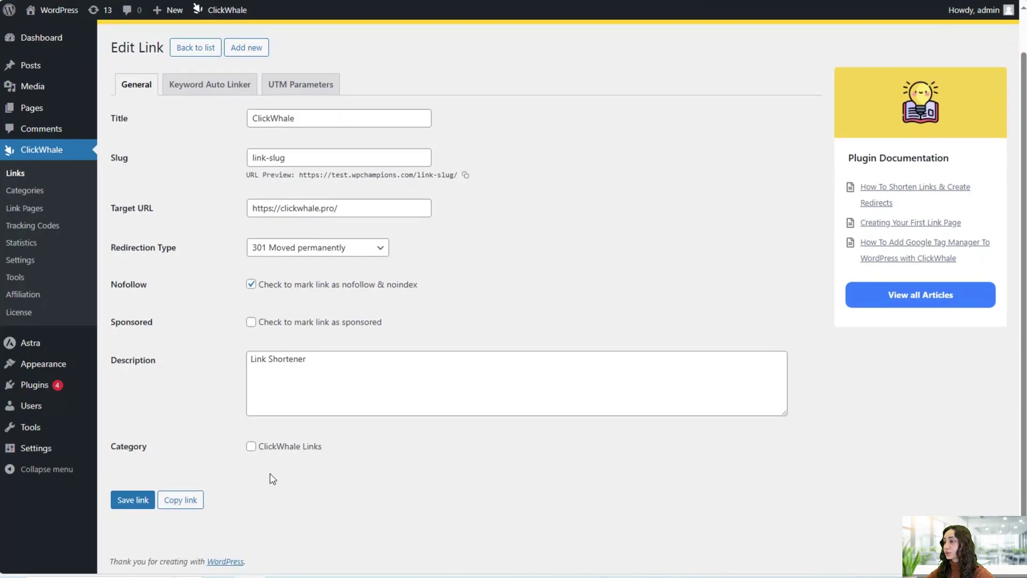
click(251, 447)
click(137, 499)
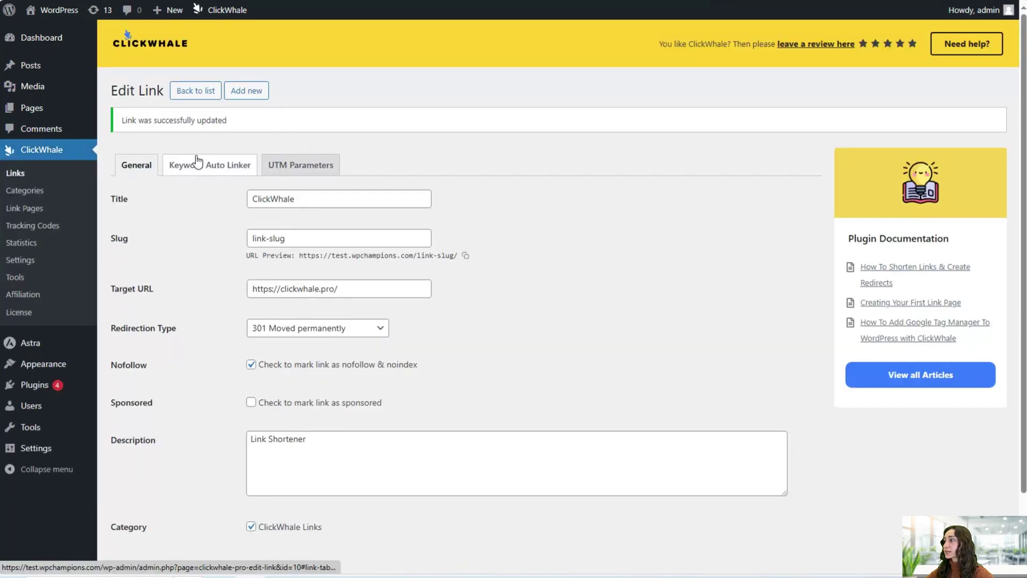
- Start a new link page with the title "ClickWhale Links" and the slug "link-slug", leaving the description empty
click(60, 211)
click(197, 93)
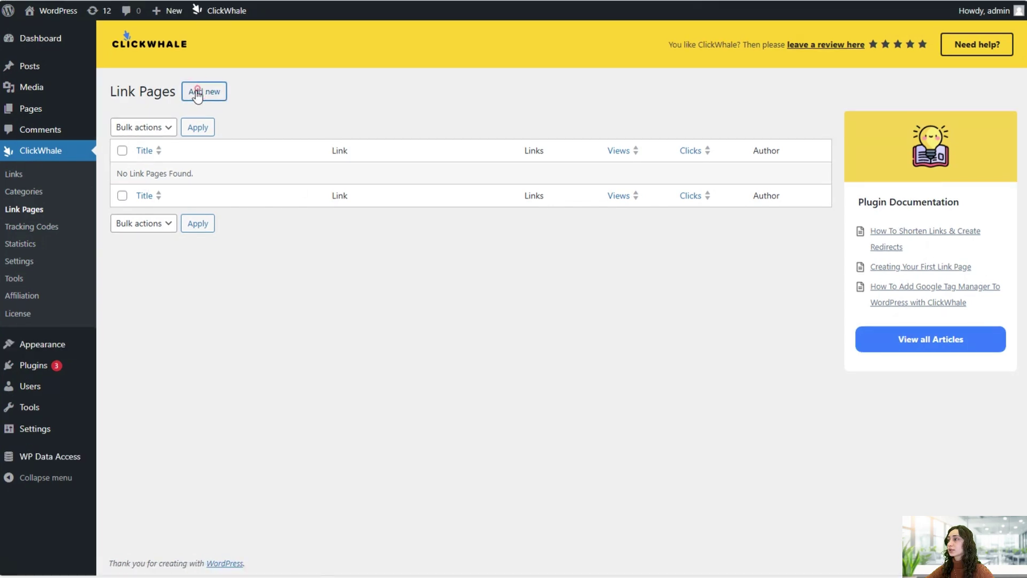
click(234, 129)
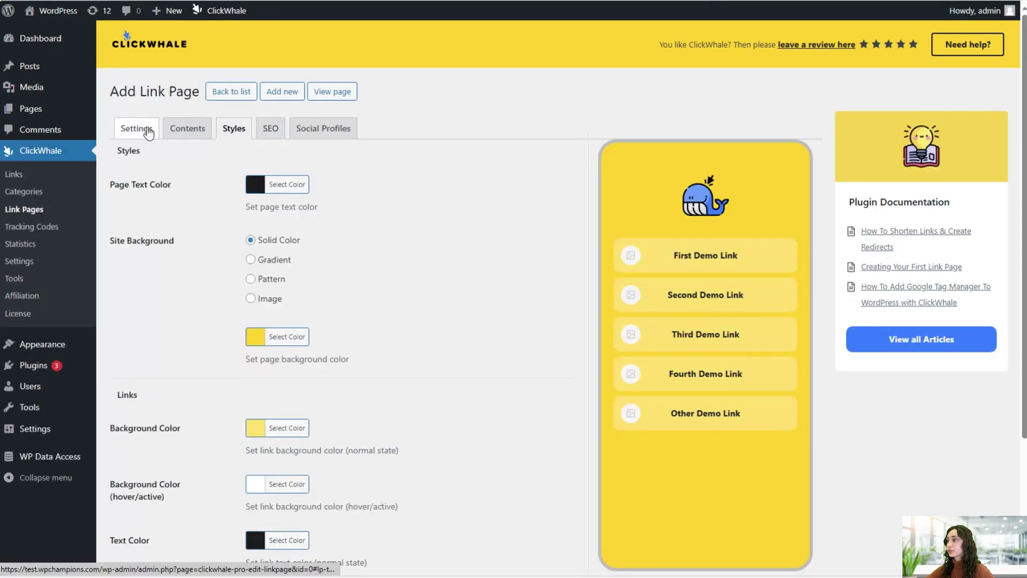
click(149, 133)
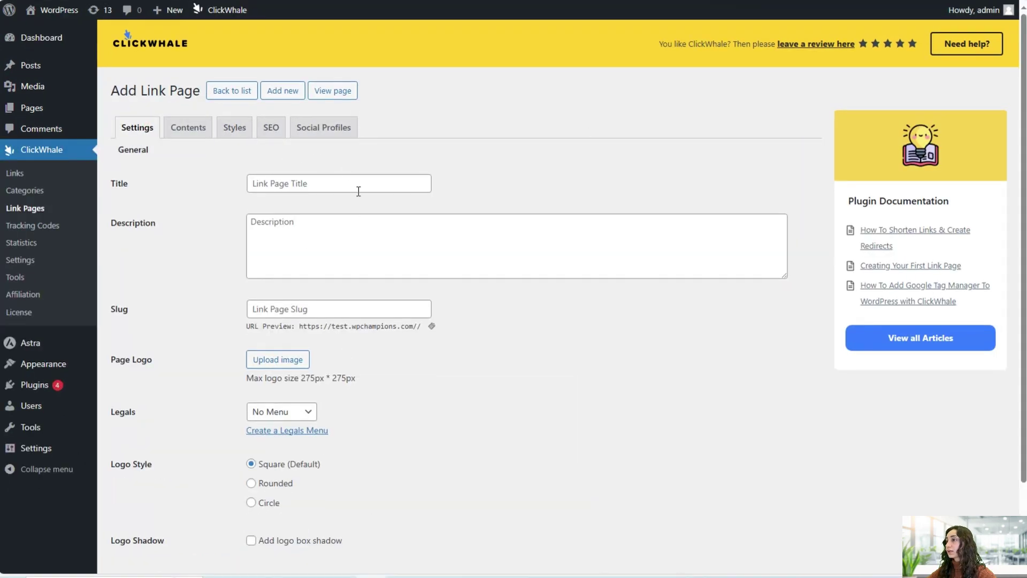
click(320, 183)
text(ClickWhale Links)
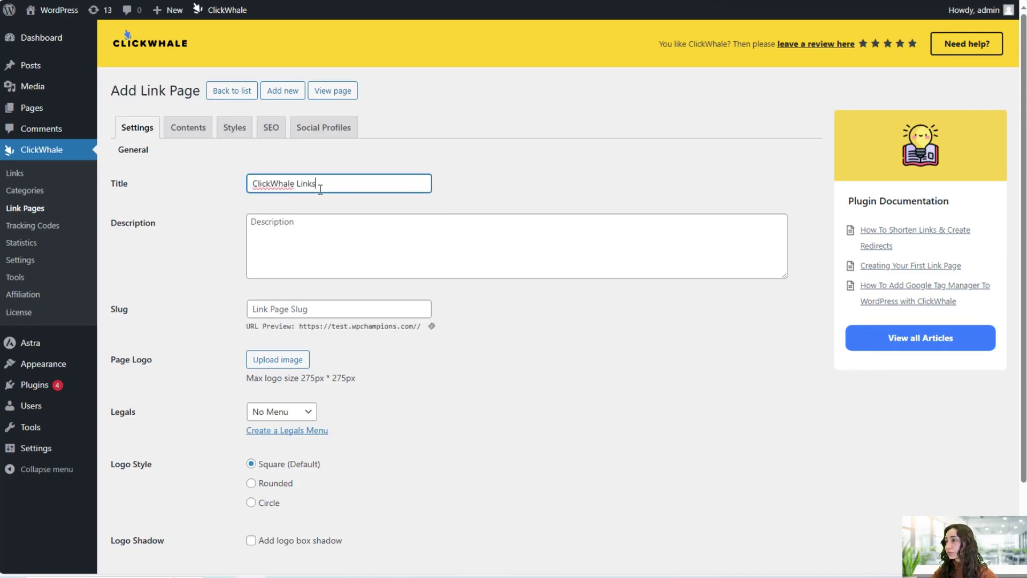
click(271, 240)
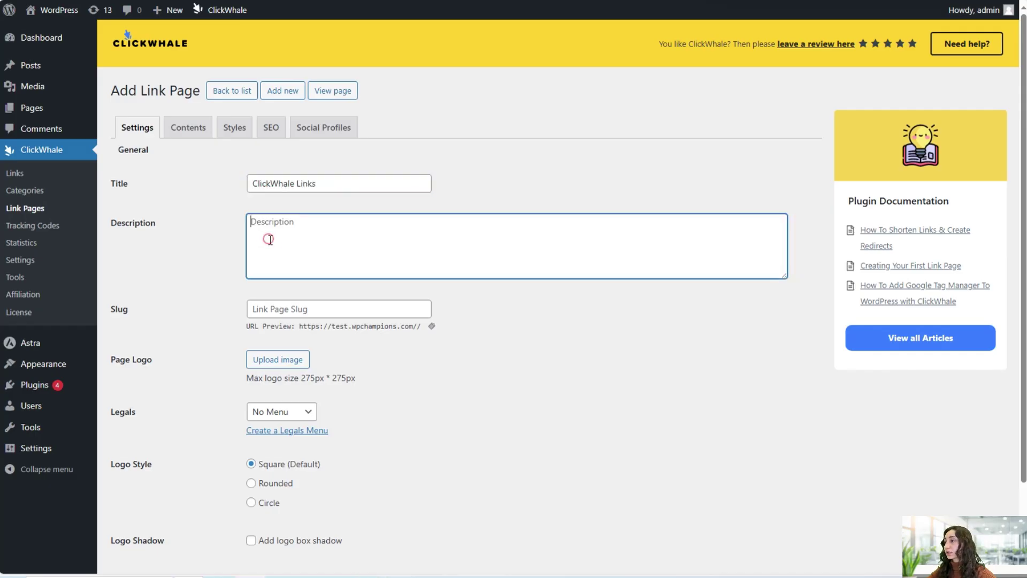
click(323, 309)
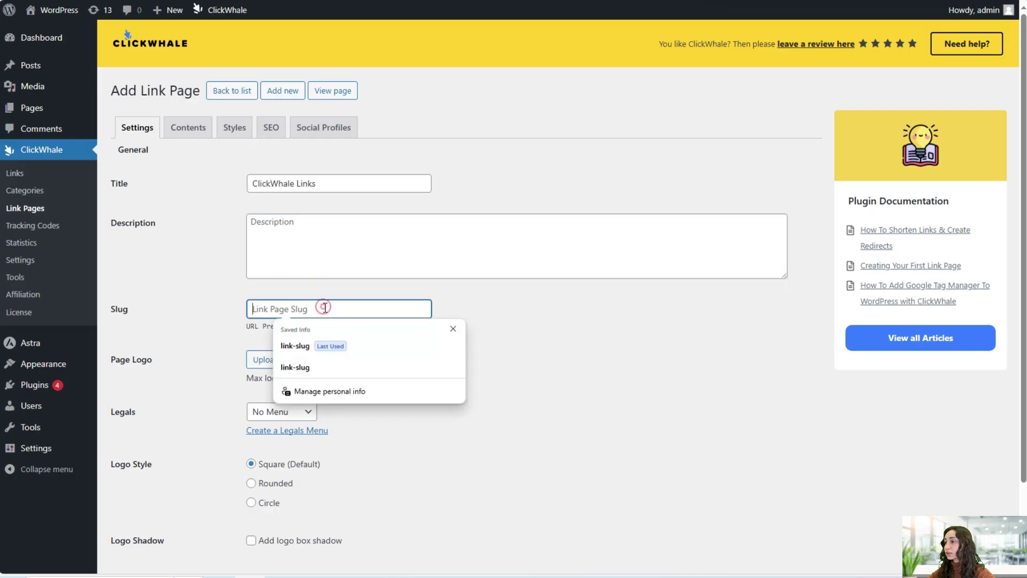
click(289, 373)
- Insert the whale image CW.png from the media library as the link page's logo
scroll(396, 287, down, 1)
click(278, 298)
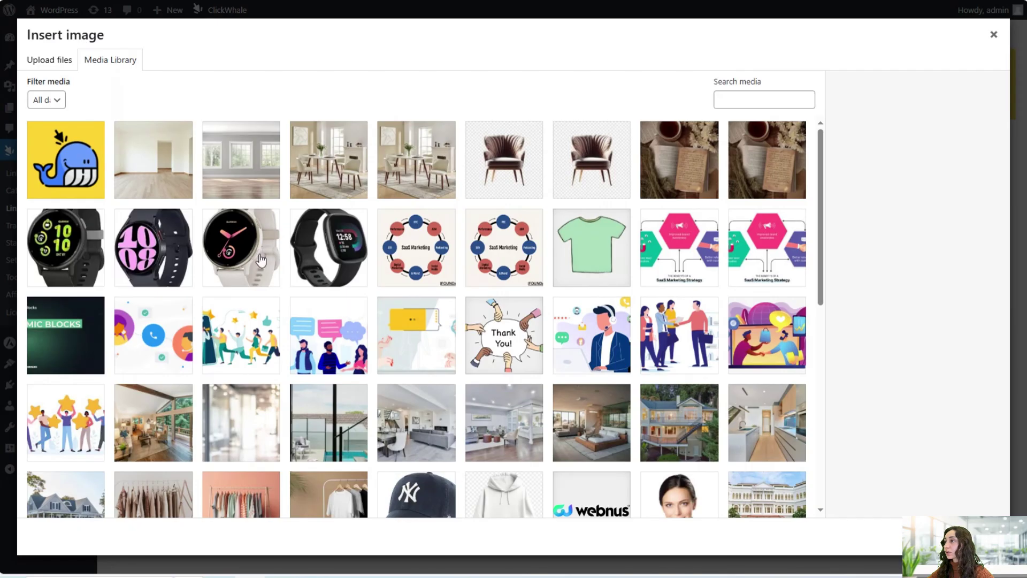
click(56, 161)
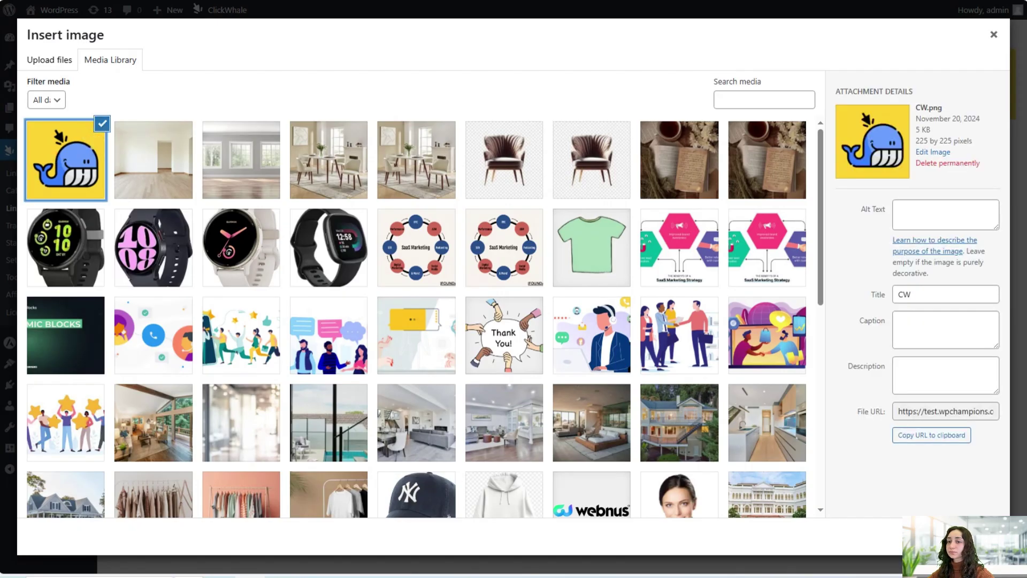
click(963, 537)
- Keep the link page's legals at No Menu and set the logo style to Rounded
scroll(535, 396, down, 2)
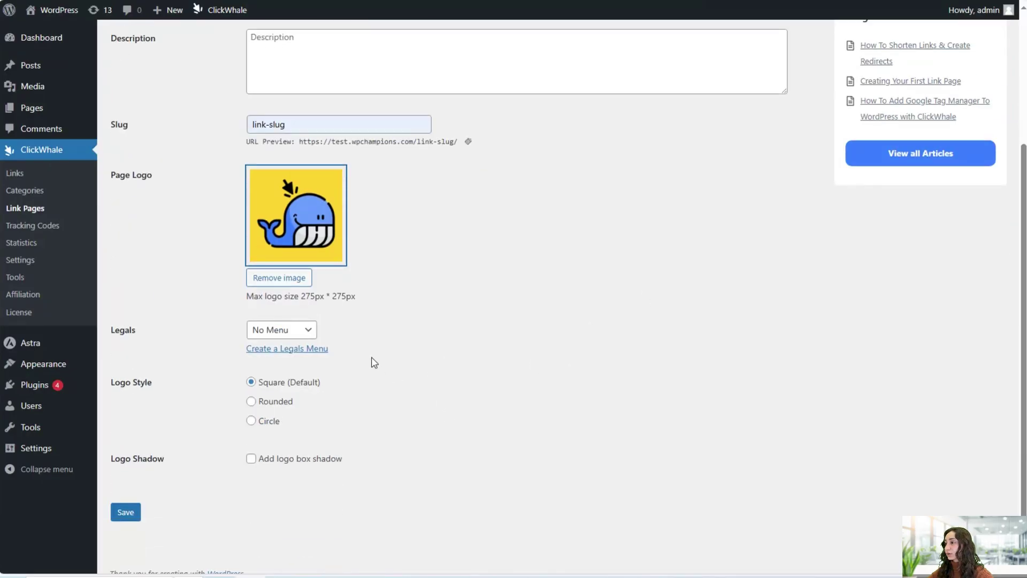
click(292, 330)
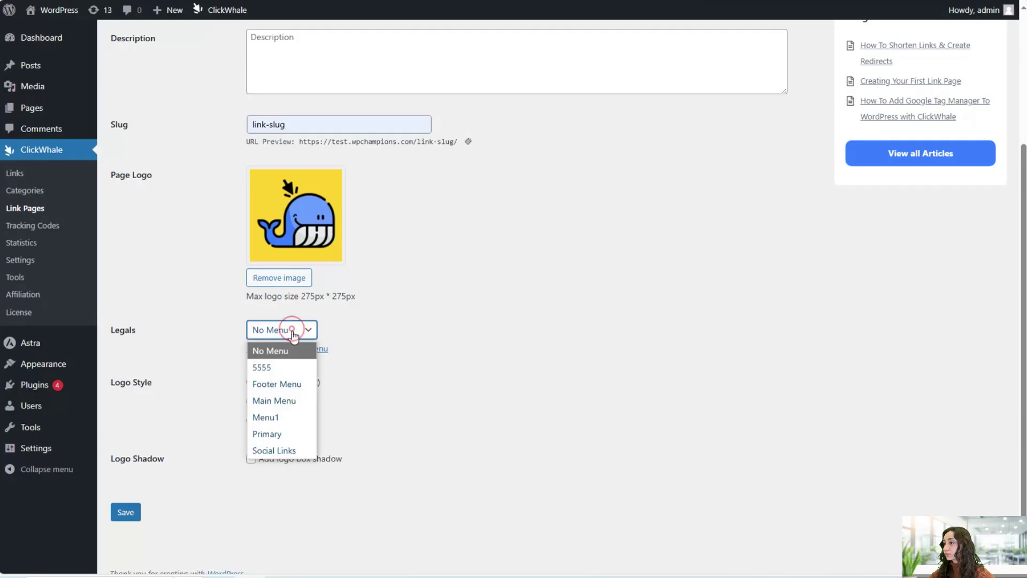
click(343, 320)
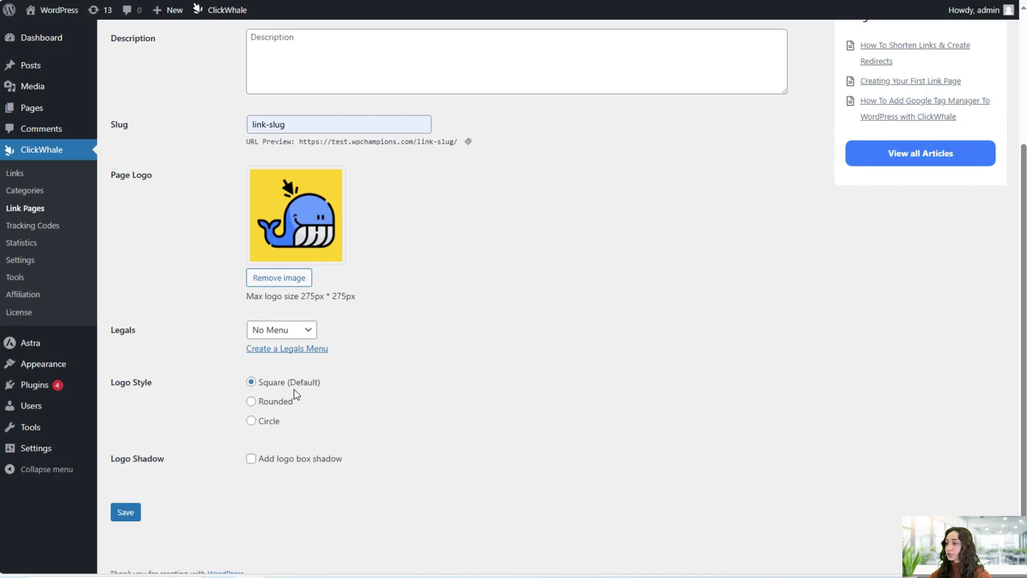
click(251, 401)
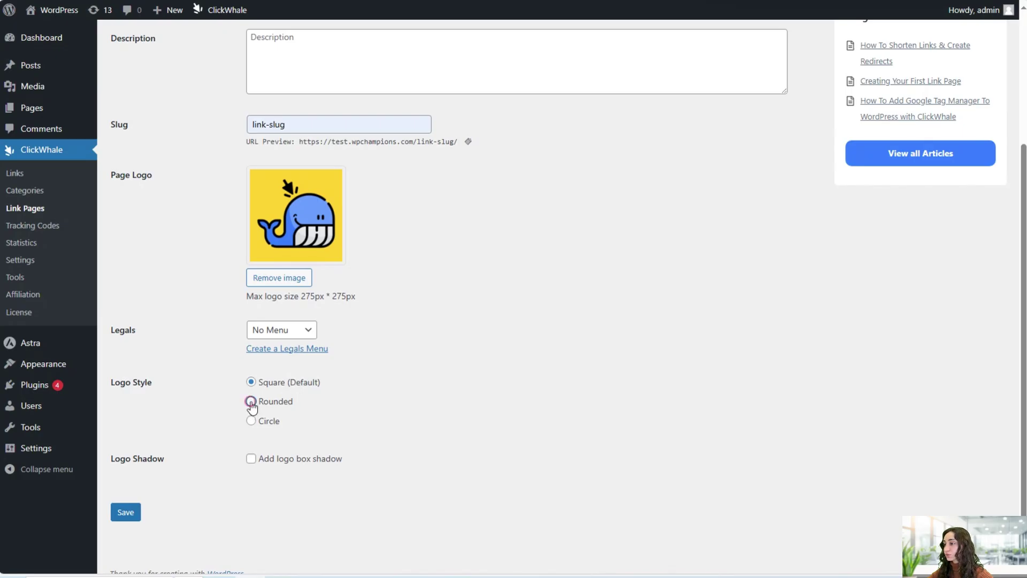
click(251, 421)
click(251, 401)
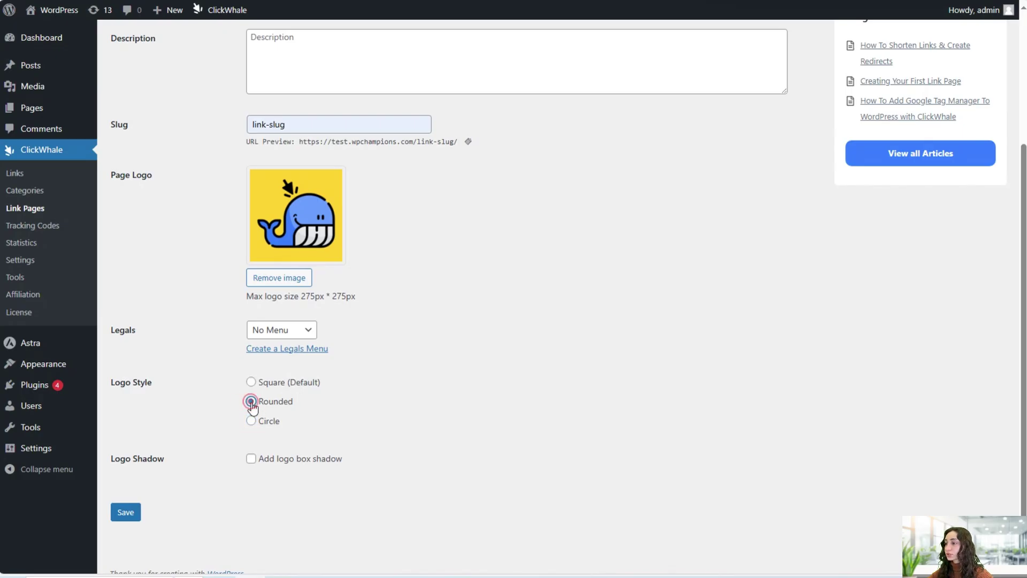
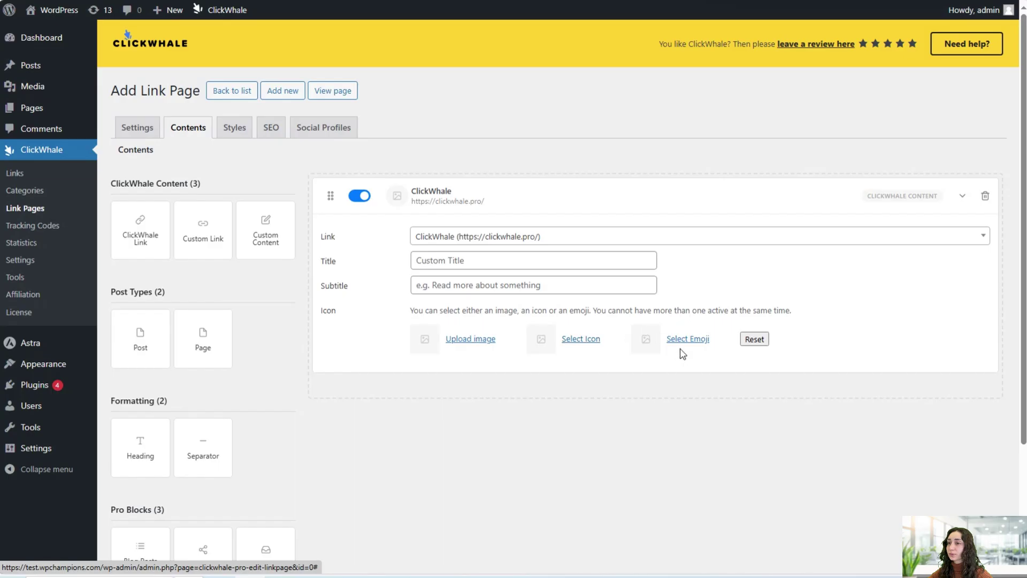
- Give the ClickWhale link block the grinning face emoji as its icon
click(684, 346)
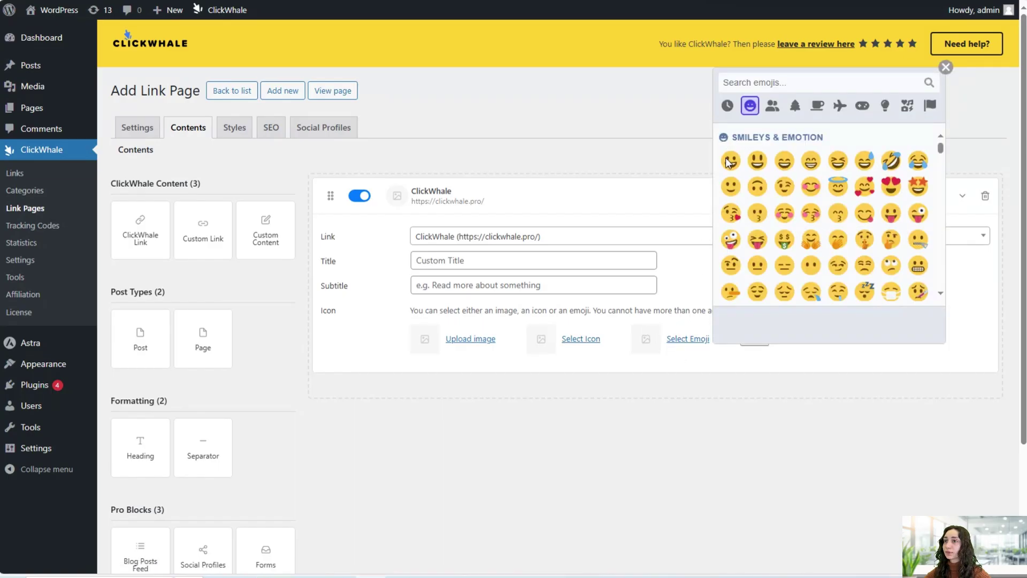
click(731, 162)
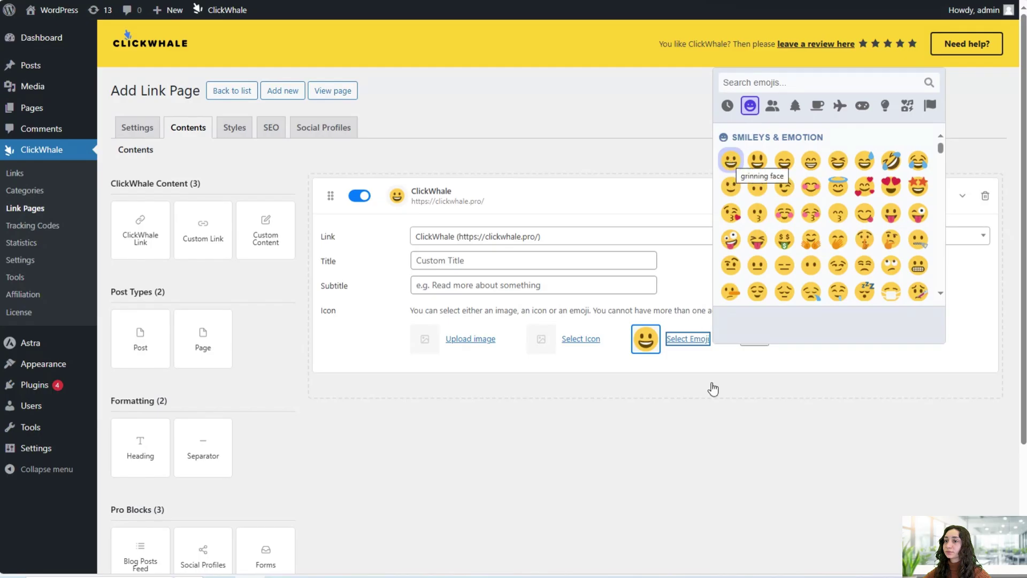
click(732, 386)
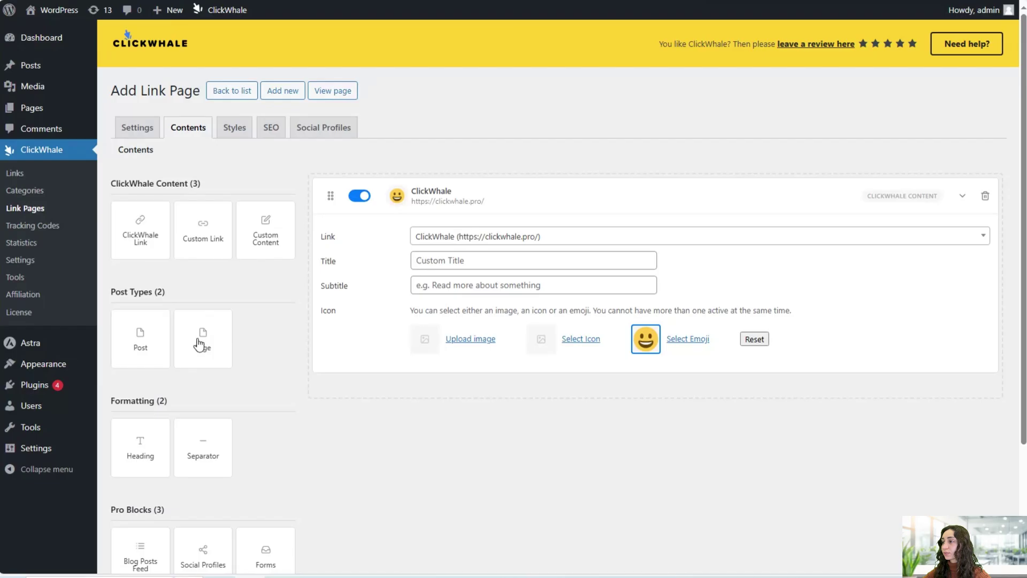
- Add a Post block for the "Calculator" post to the link page and give it the circled left arrow icon
click(138, 341)
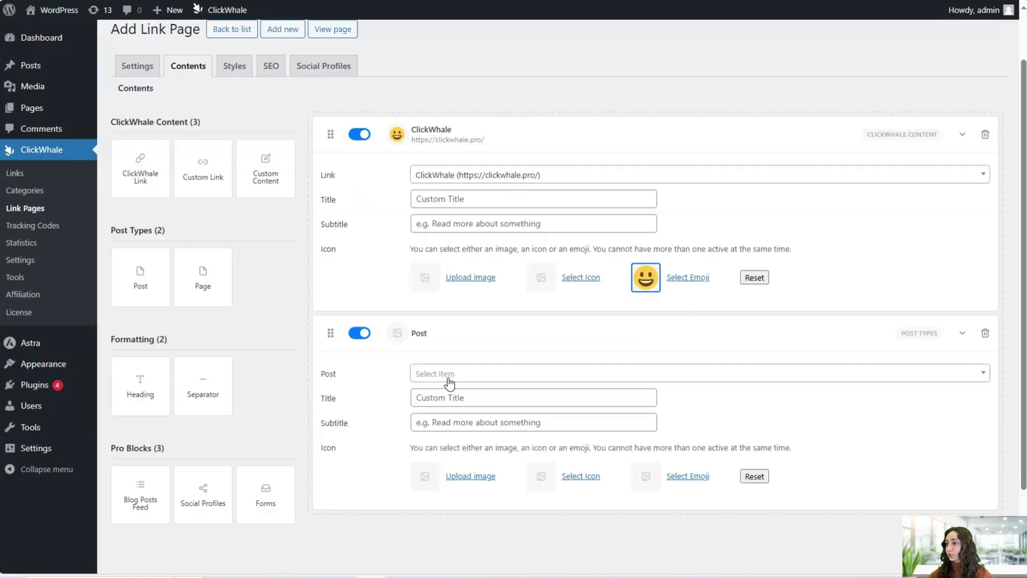
click(448, 378)
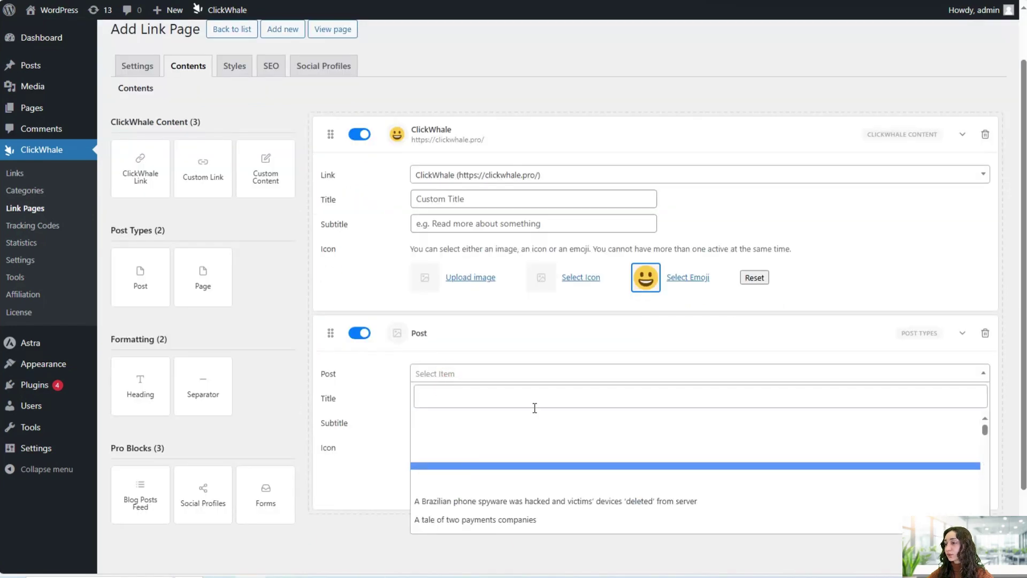
scroll(476, 471, down, 4)
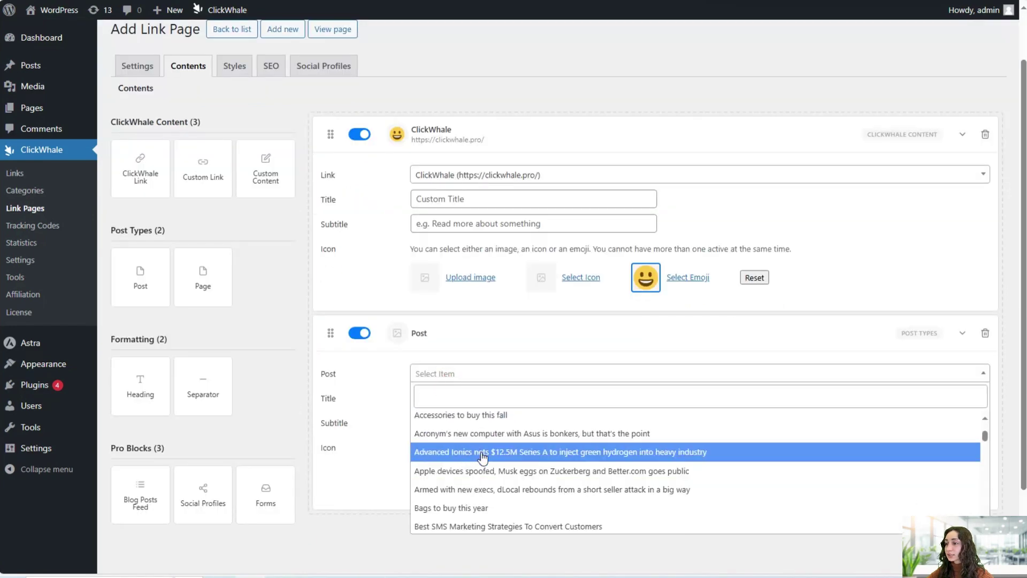
scroll(465, 504, down, 5)
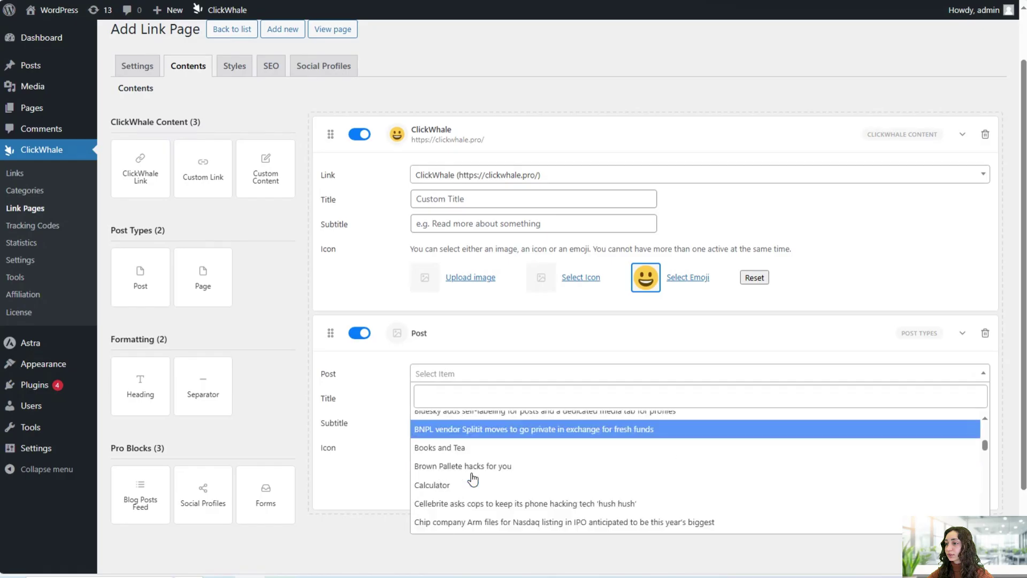
click(458, 475)
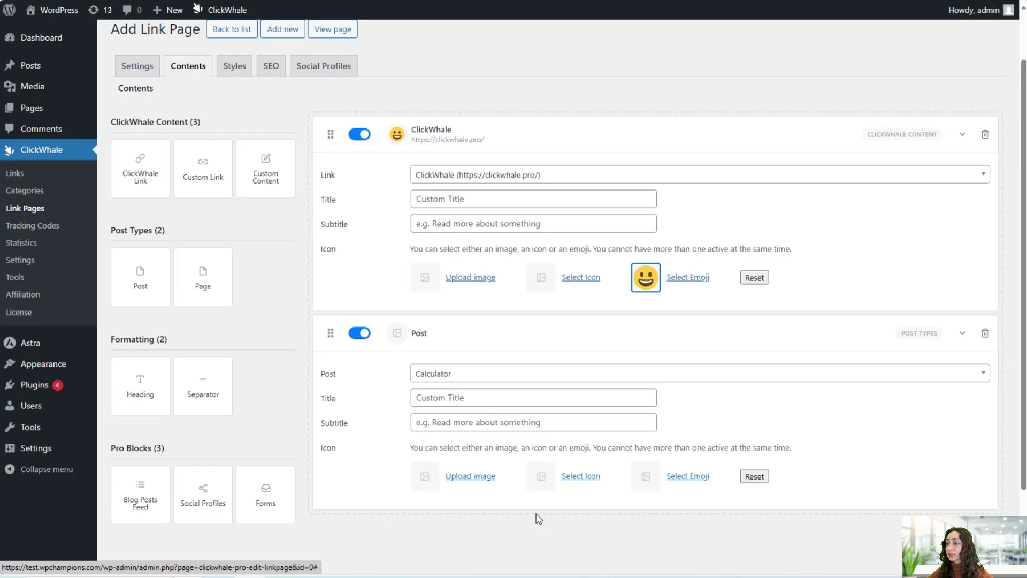
click(570, 479)
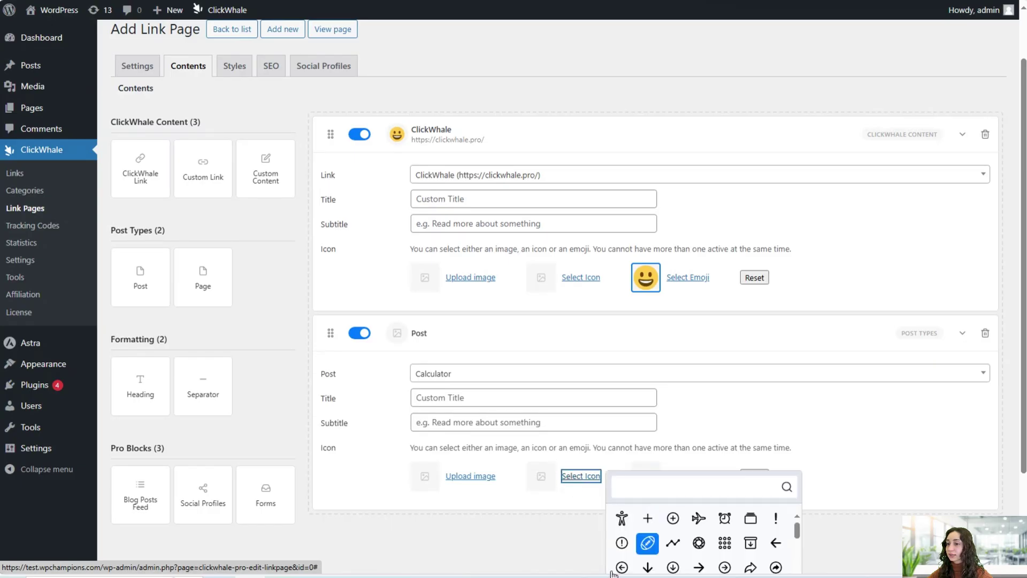
click(620, 563)
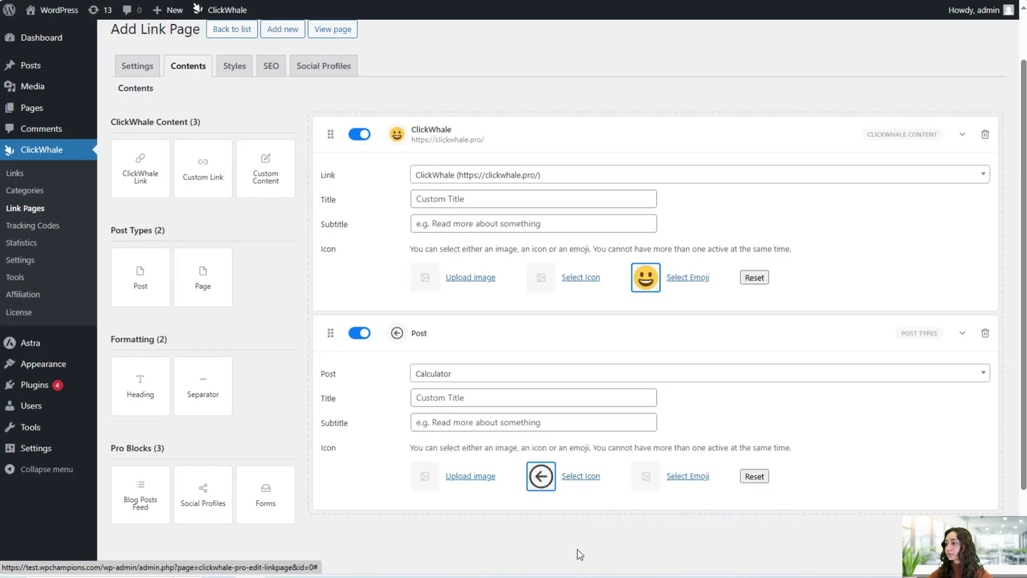
- Add a Heading block below the Post block with the heading "The Best Link Shortener"
scroll(460, 502, down, 2)
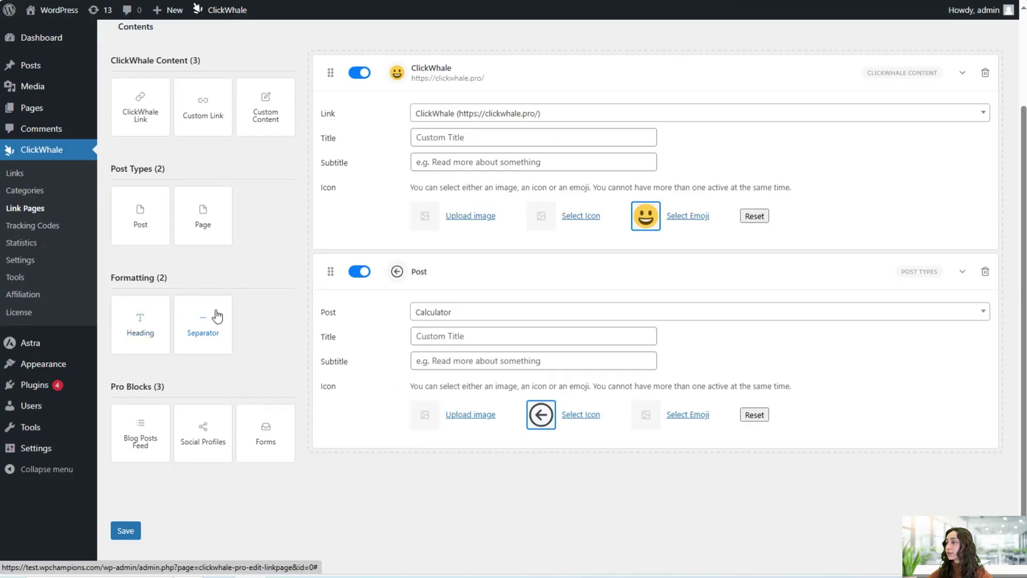
drag(141, 323, 370, 464)
scroll(403, 451, down, 2)
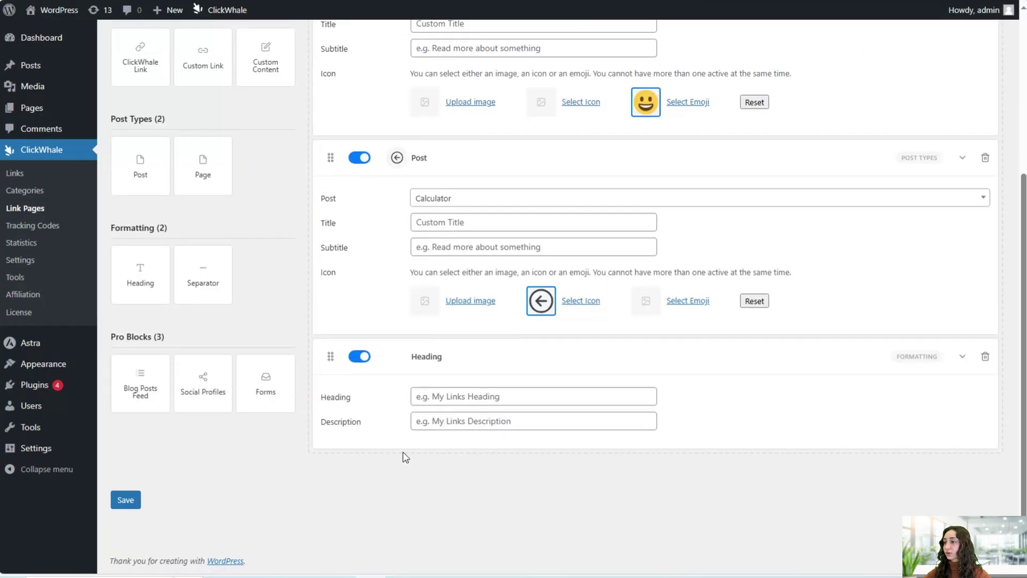
click(461, 398)
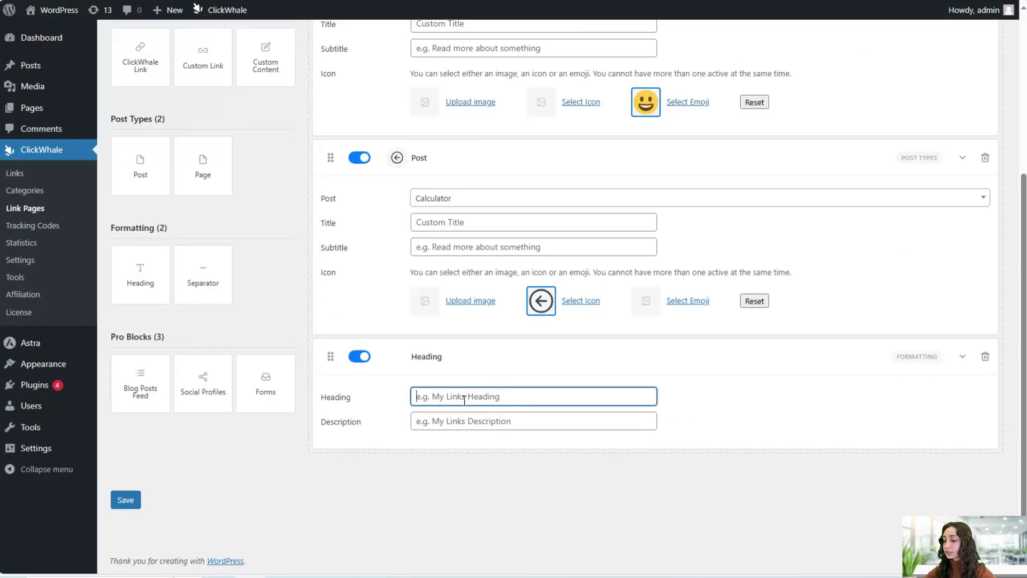
text(The Best Link Shortener)
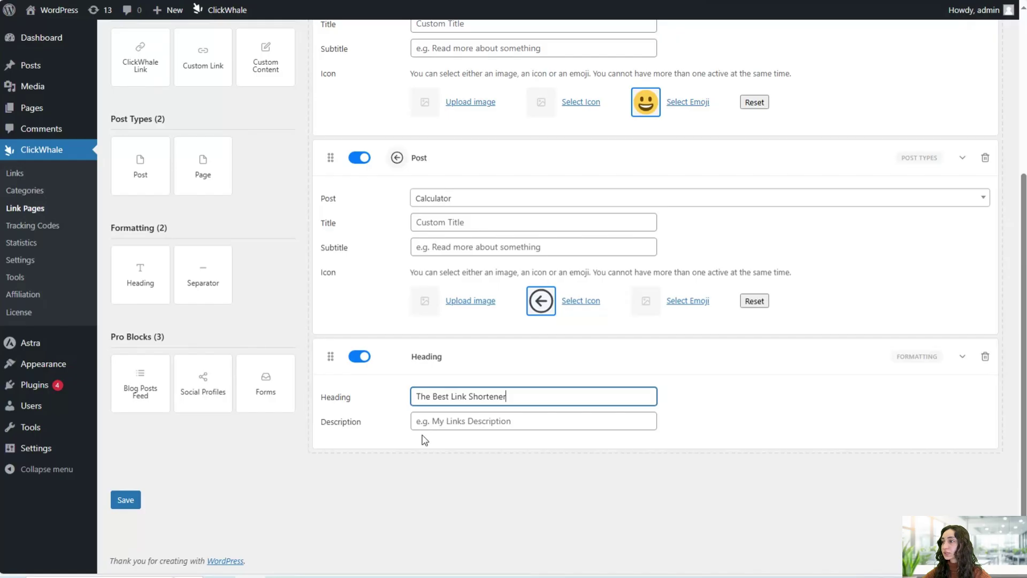
- Add a Separator block and a Social Profiles block below the Heading block
drag(201, 269, 374, 466)
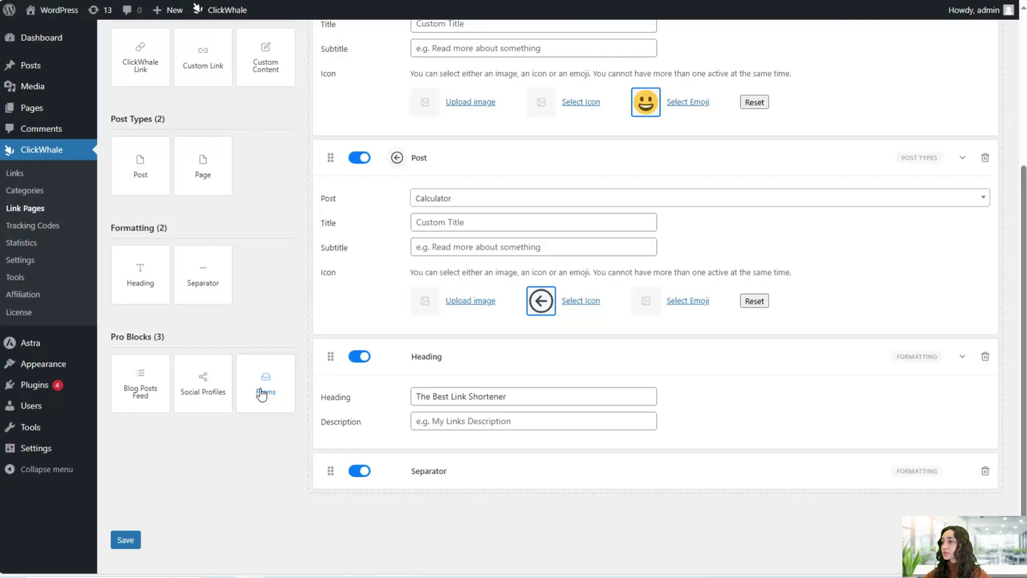
drag(193, 388, 409, 527)
scroll(404, 523, up, 5)
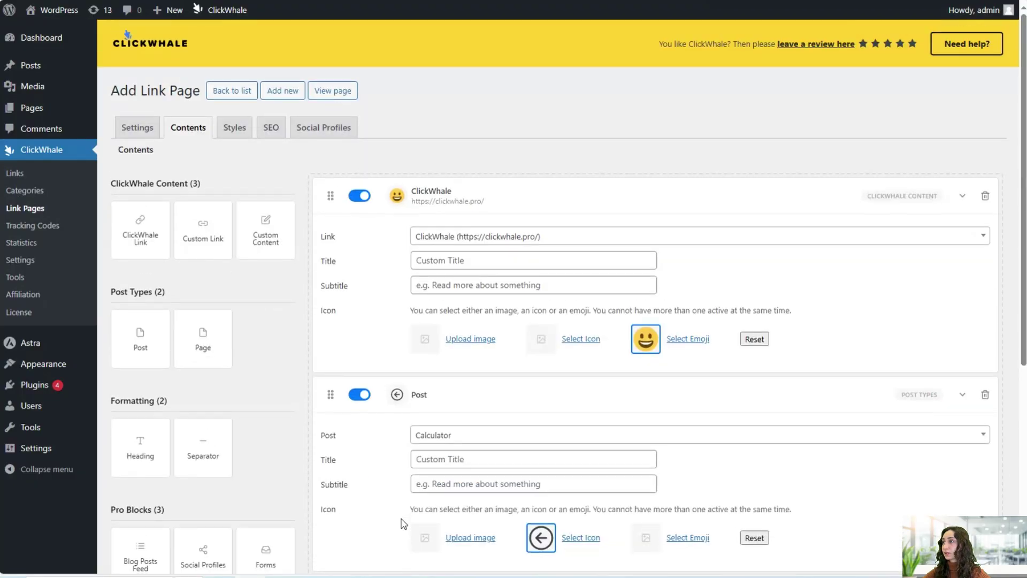
- Set the link page's text color to black (#000000) in its styles
click(235, 129)
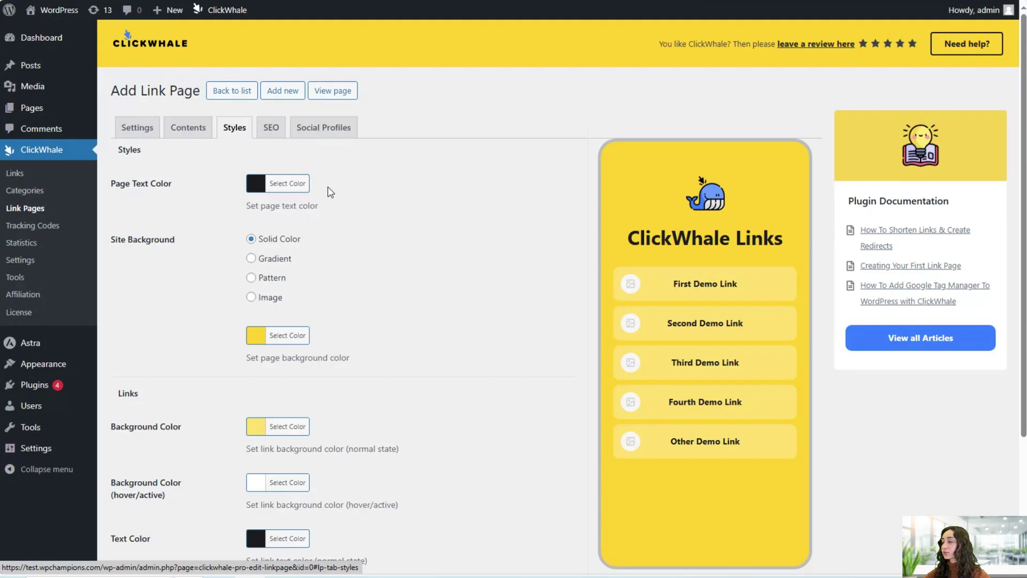
click(305, 184)
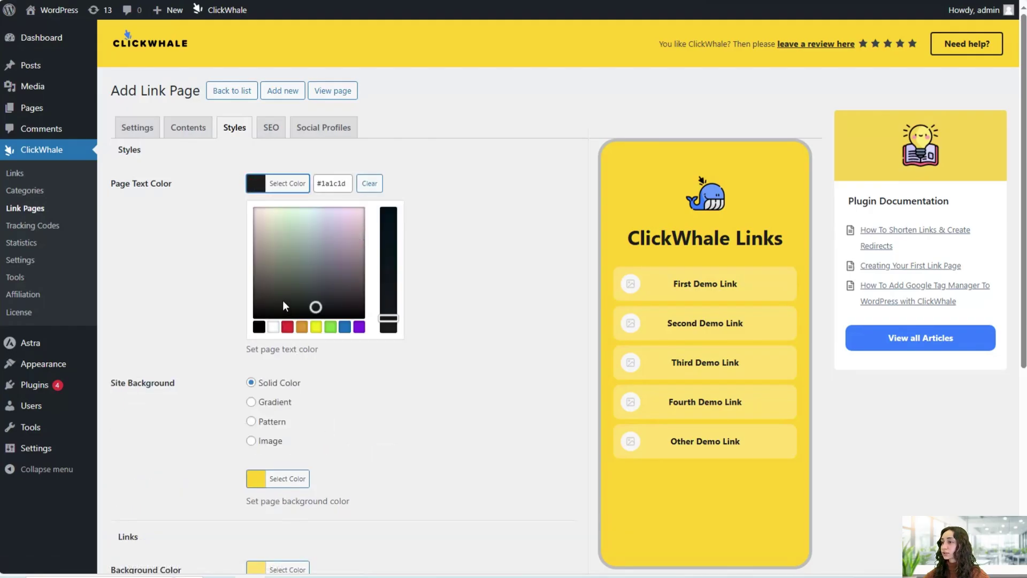
click(259, 327)
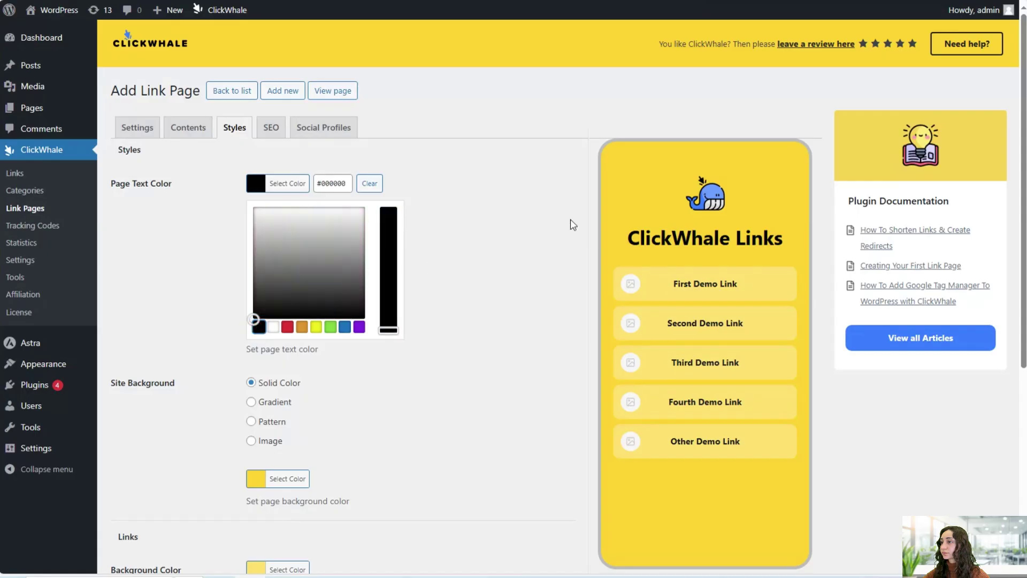
click(519, 244)
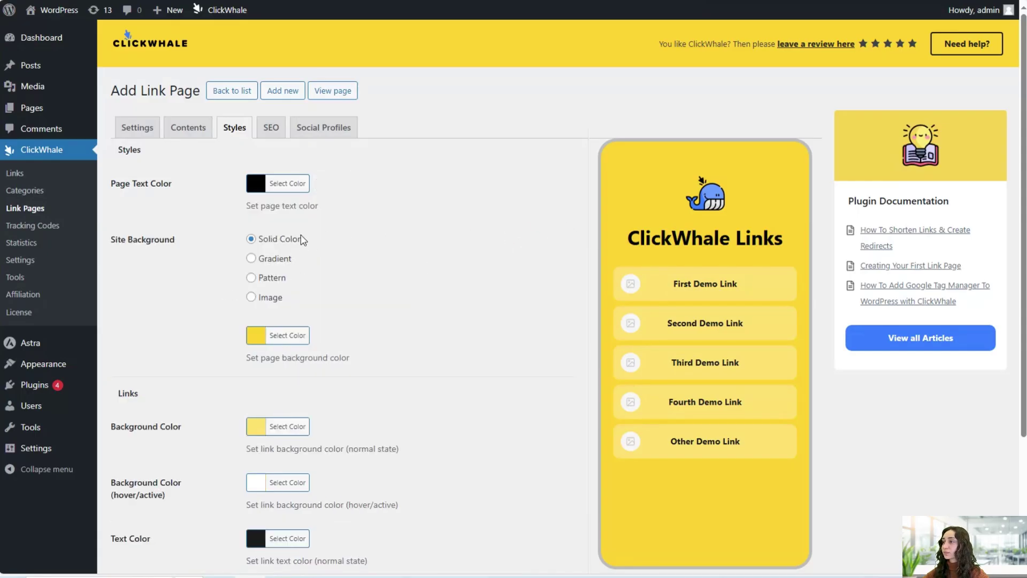
- Try the Gradient, Pattern and Image site backgrounds, keeping the image's horizontal position at Center
click(251, 258)
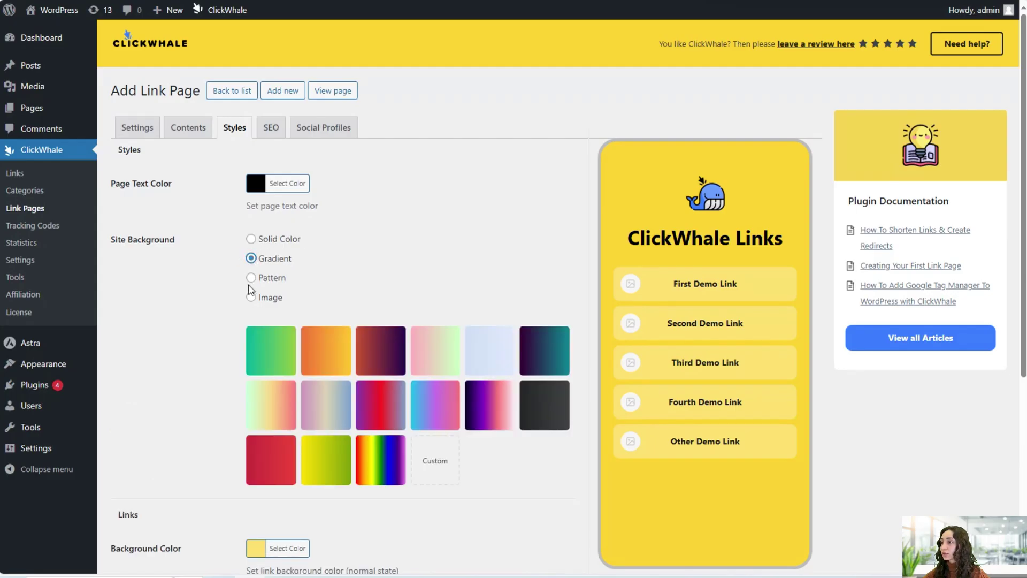
click(251, 277)
click(251, 298)
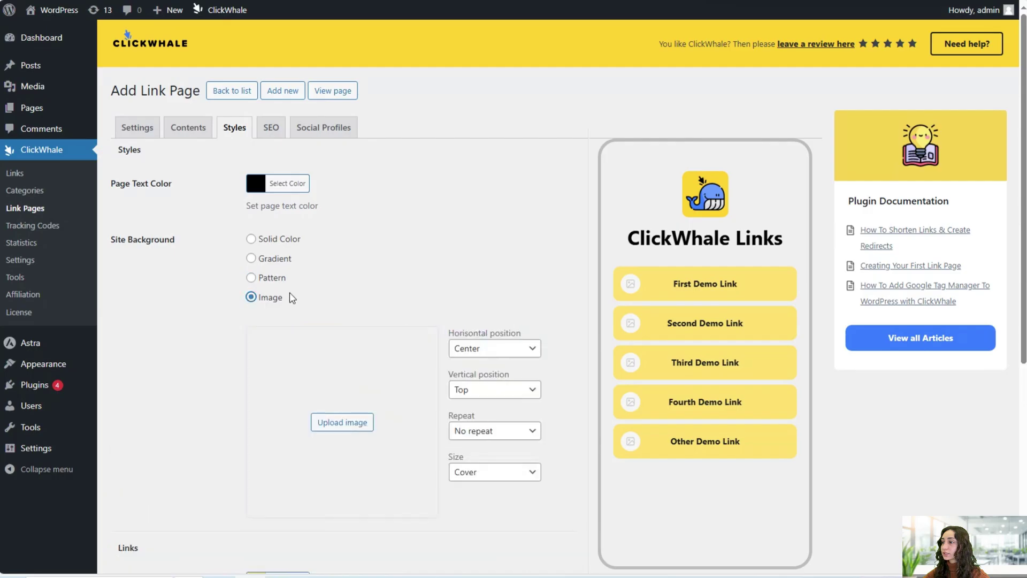
scroll(321, 342, down, 1)
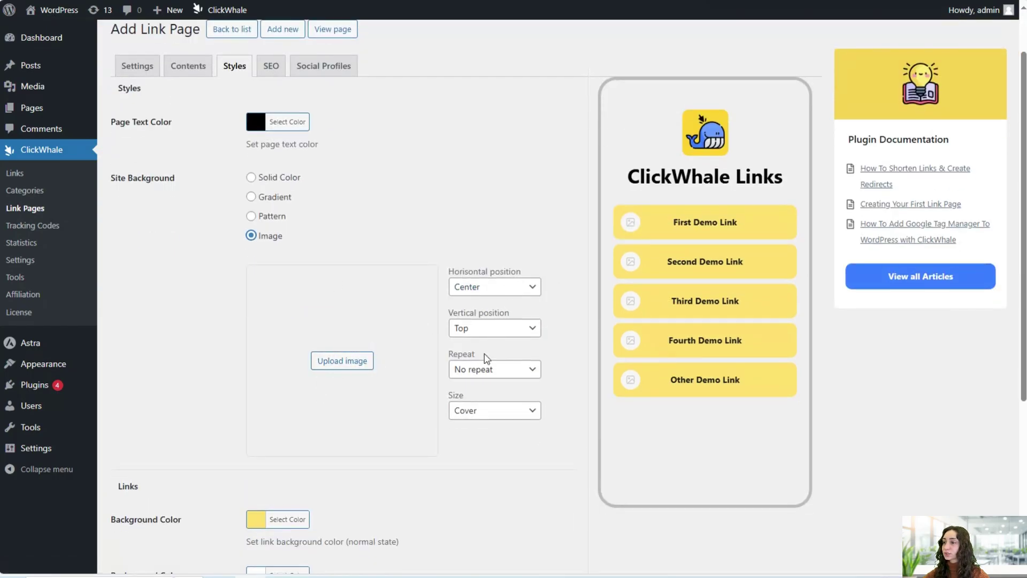
click(496, 297)
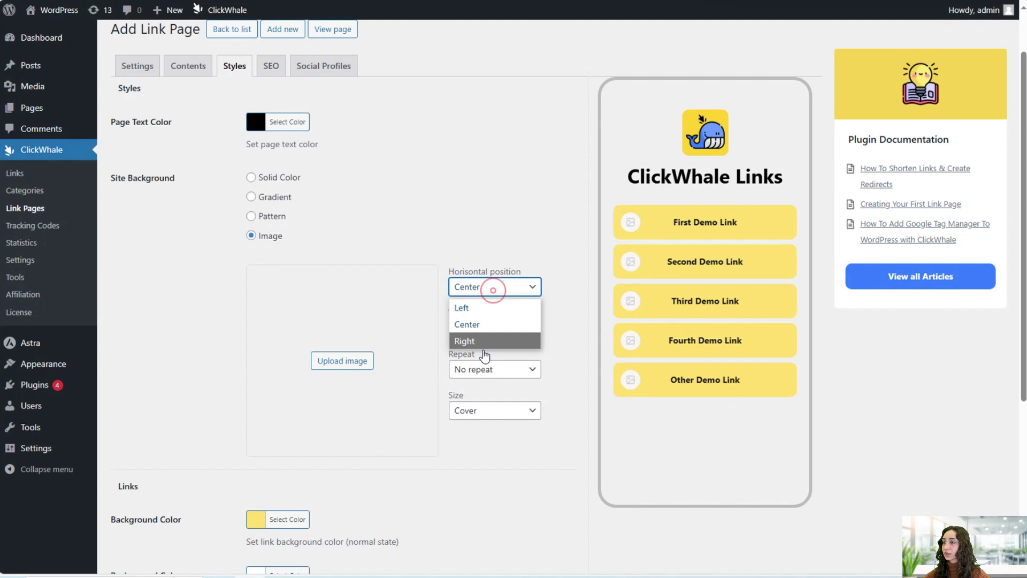
click(486, 324)
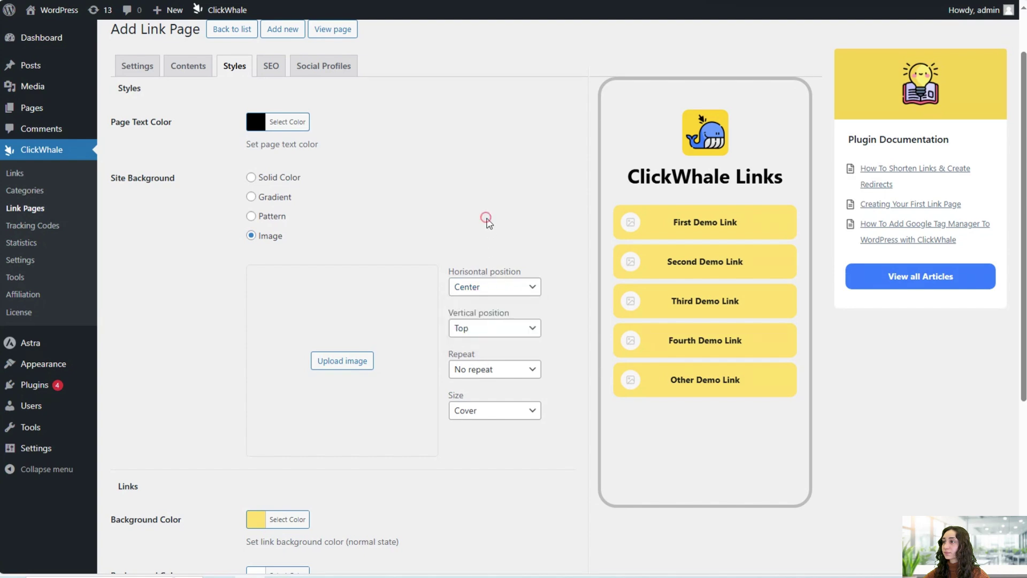
- Set the site background to the off-white pattern with brown crosses
click(251, 216)
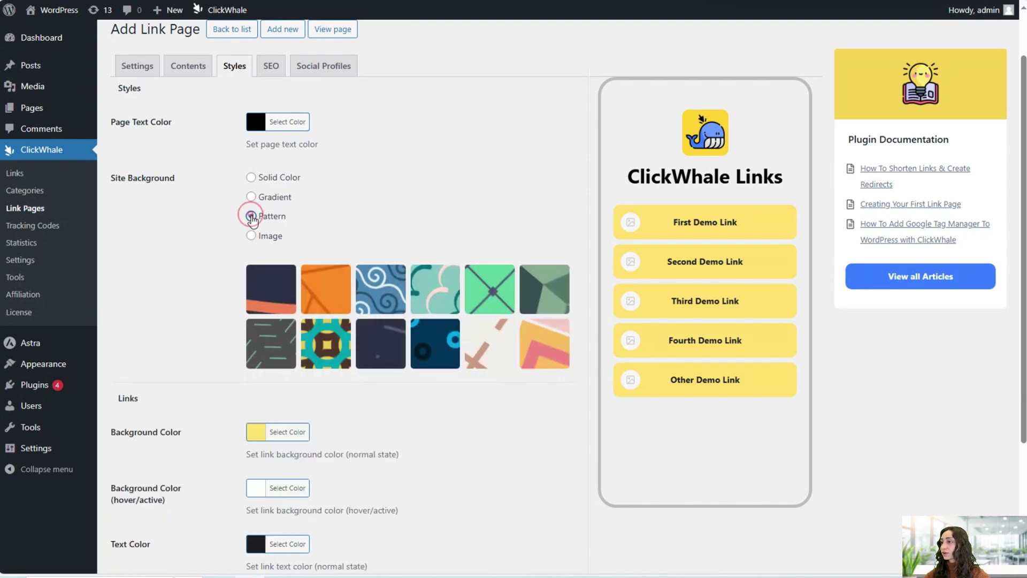
click(502, 339)
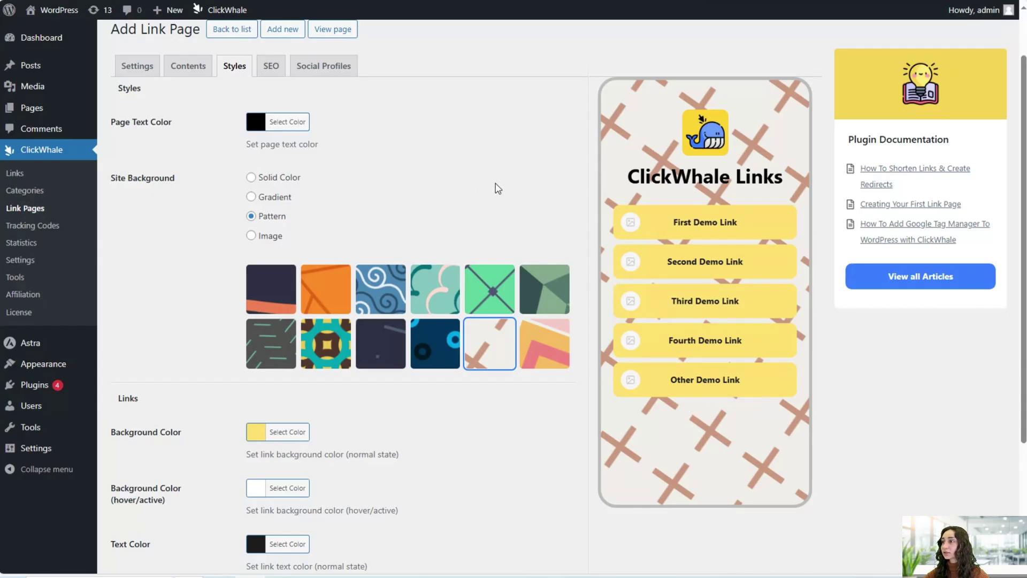
- Examine the color choices for the links' background and text in both normal and hover/active states
scroll(366, 191, down, 2)
scroll(220, 328, down, 2)
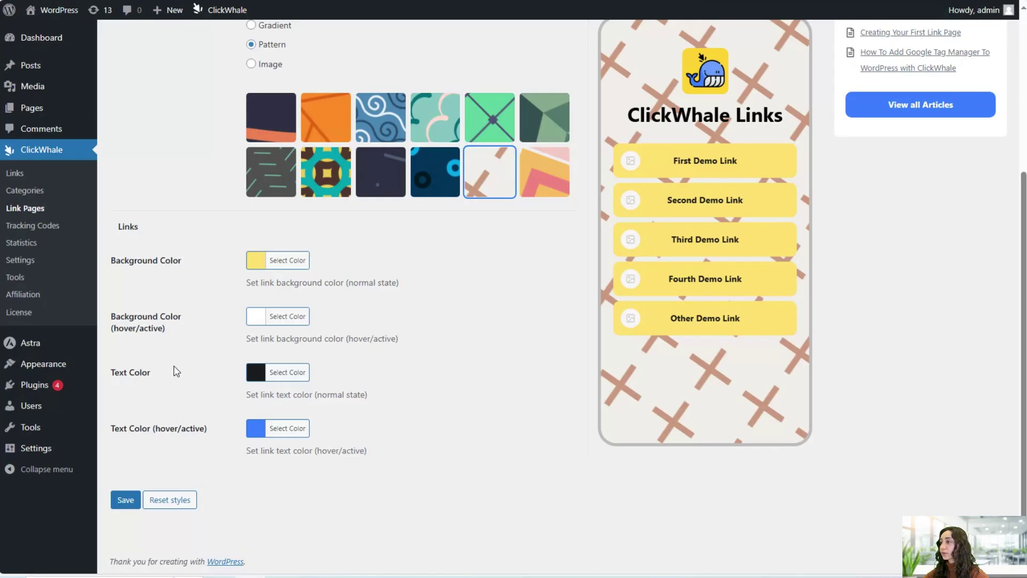
click(256, 262)
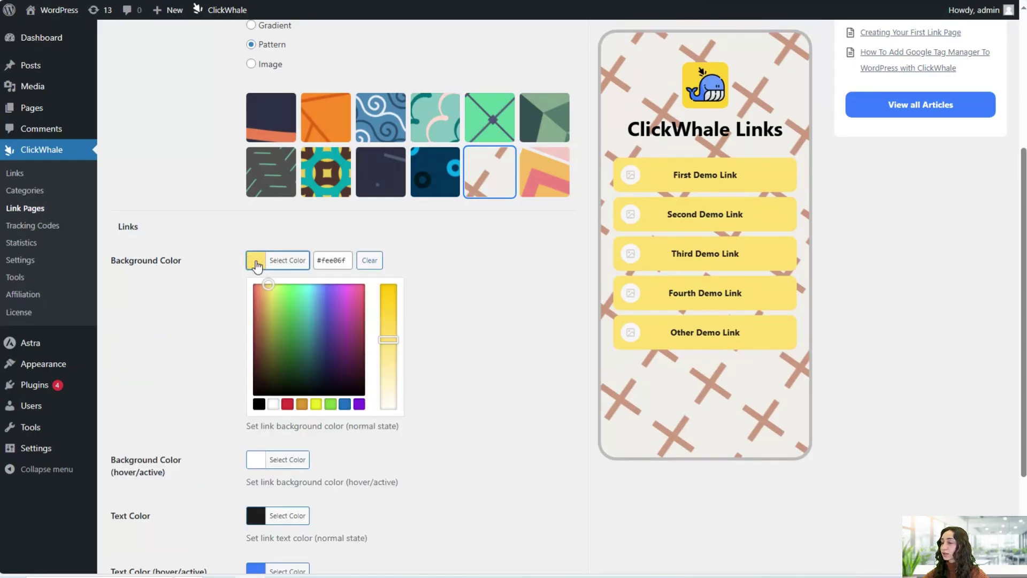
click(451, 276)
click(256, 321)
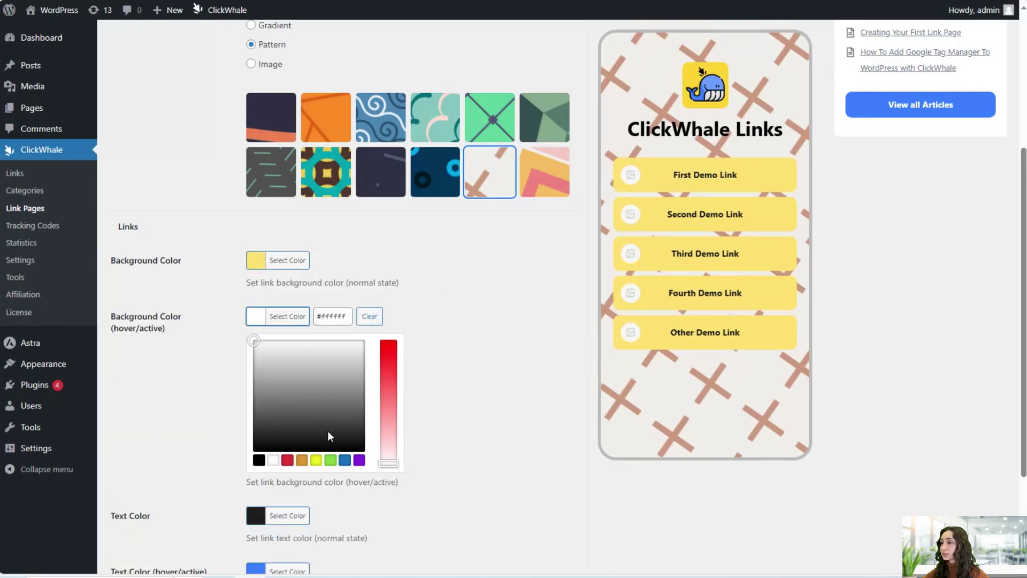
click(516, 328)
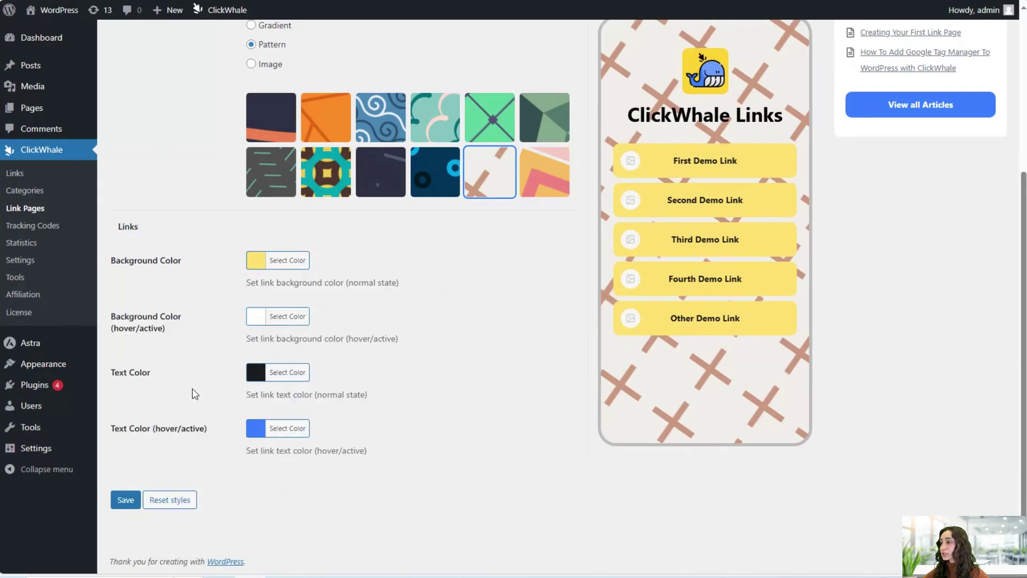
click(256, 372)
click(495, 364)
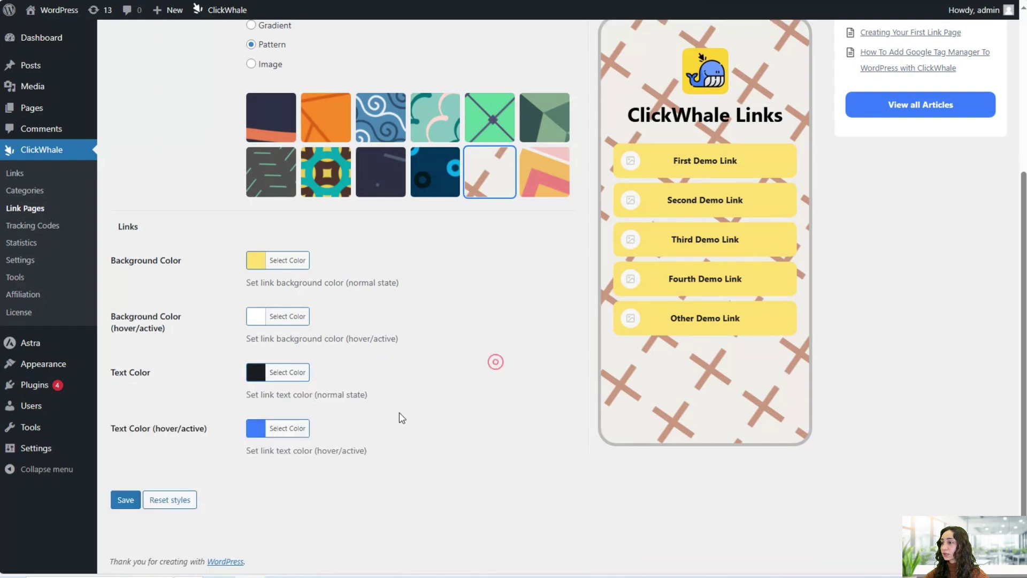
click(255, 428)
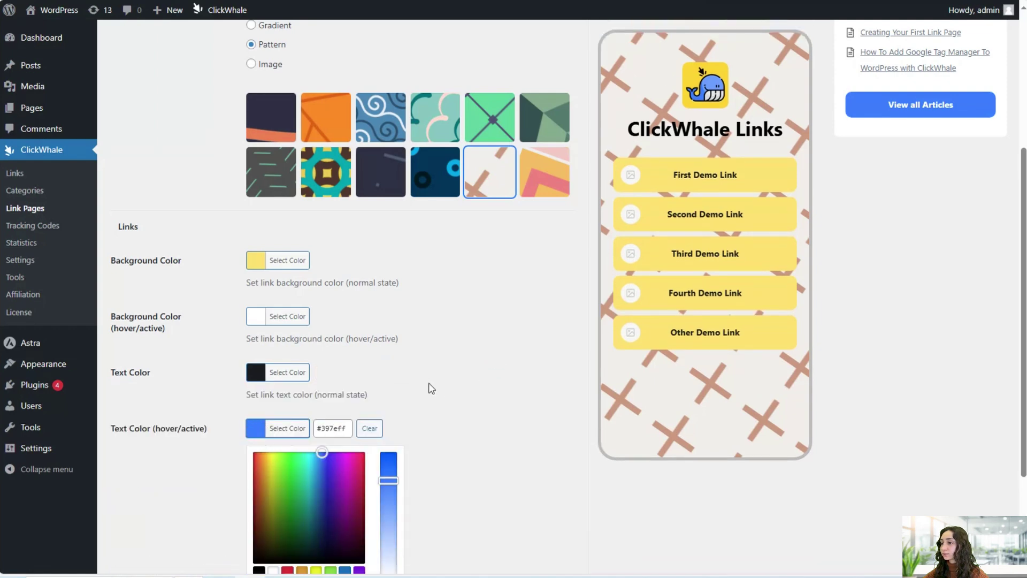
scroll(428, 387, down, 3)
click(489, 391)
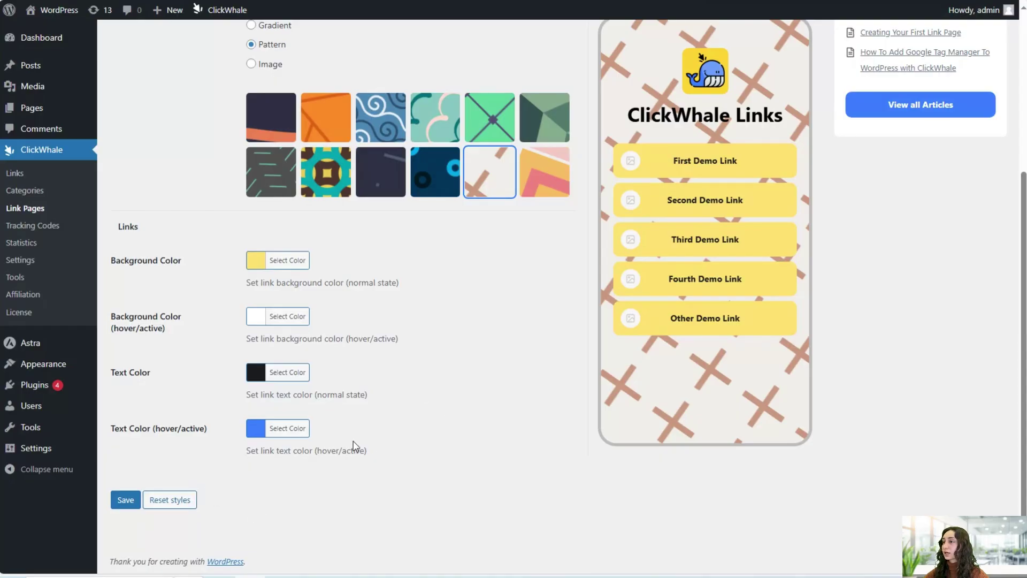
- Review the link page's SEO title, description, robots meta and Open Graph options
scroll(377, 462, up, 5)
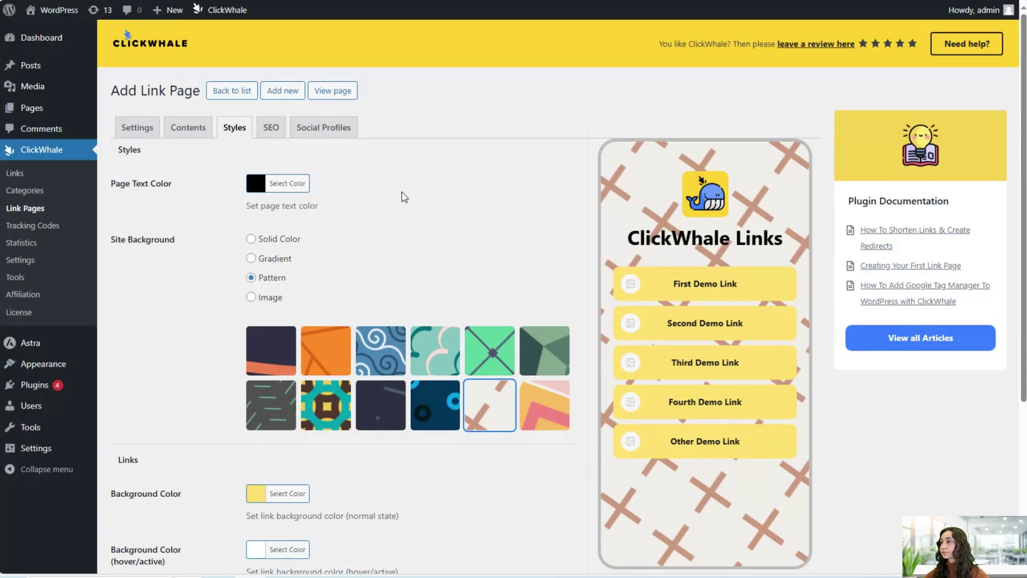
click(270, 128)
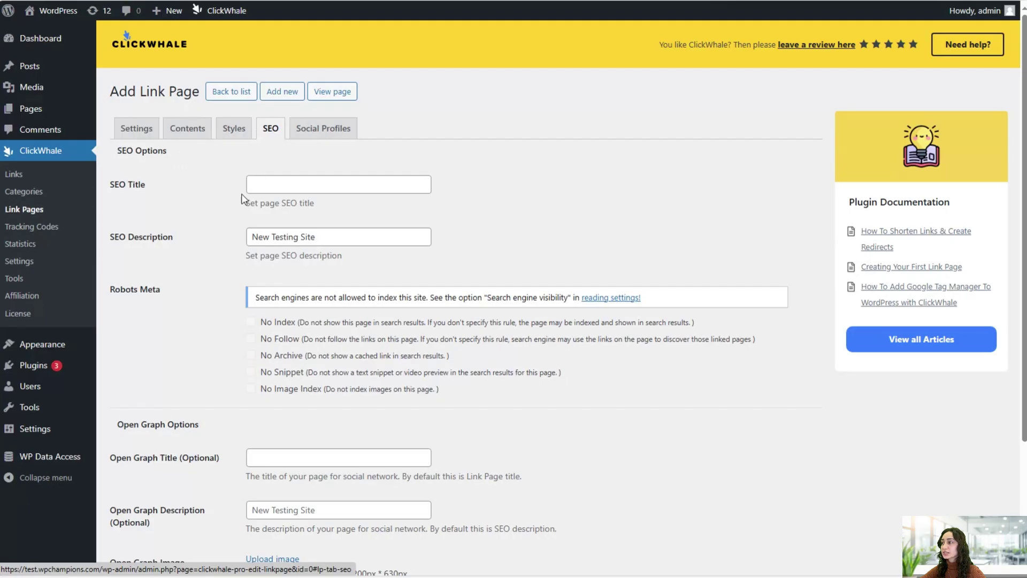
scroll(208, 206, down, 1)
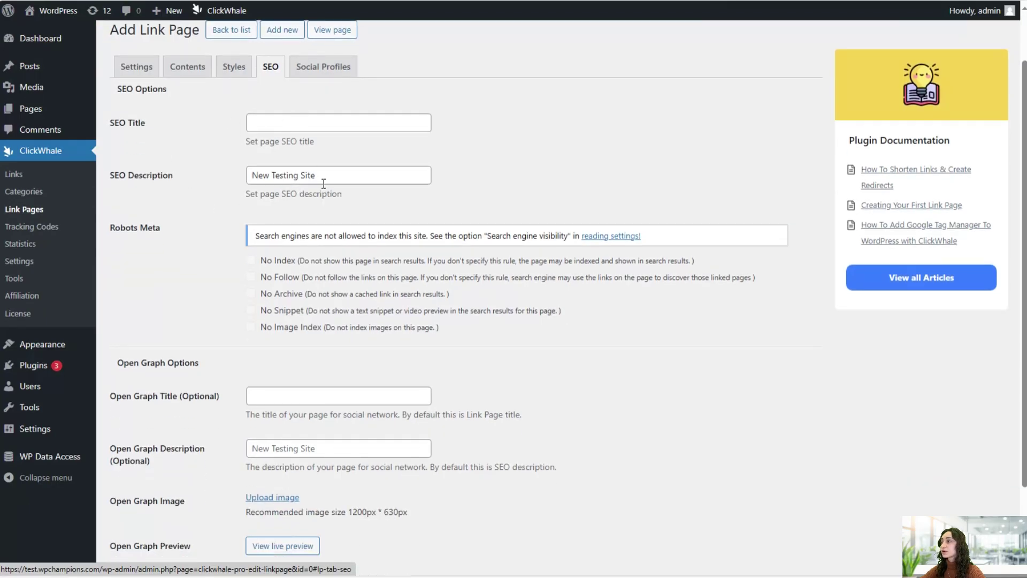
scroll(293, 175, down, 2)
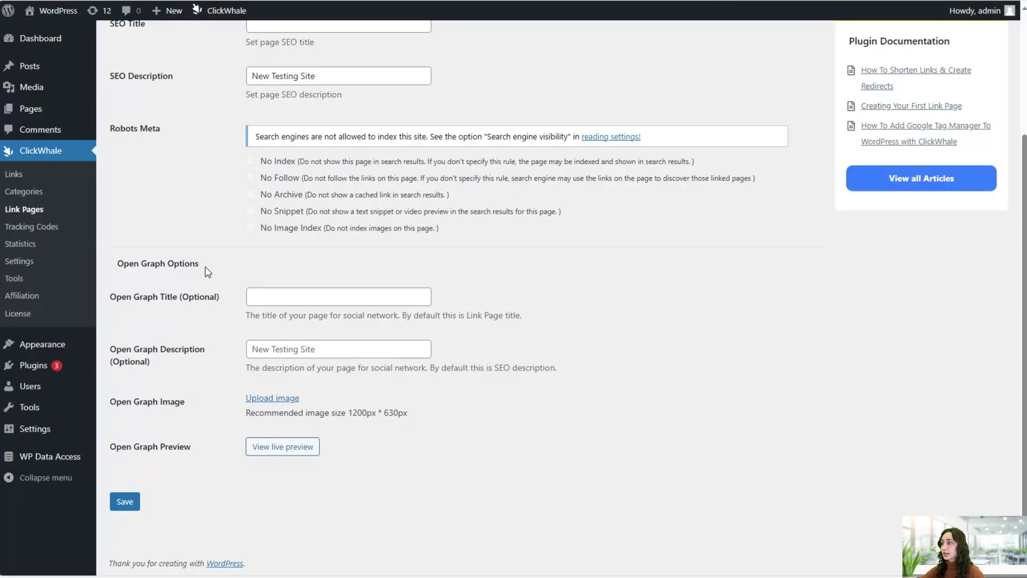
- Examine the link page's Open Graph title, description, image and preview options
drag(208, 272, 118, 266)
click(228, 268)
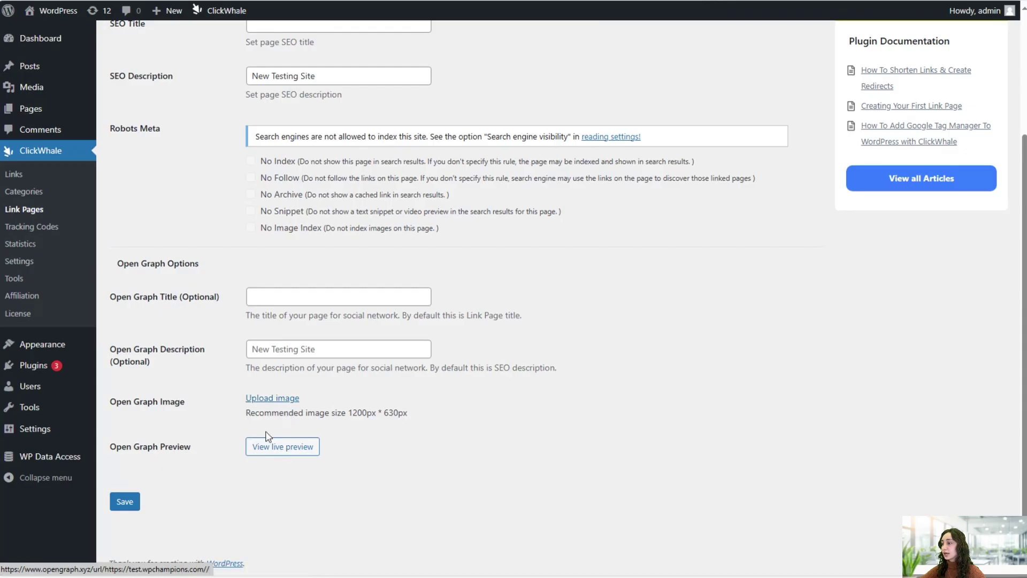
scroll(251, 470, up, 3)
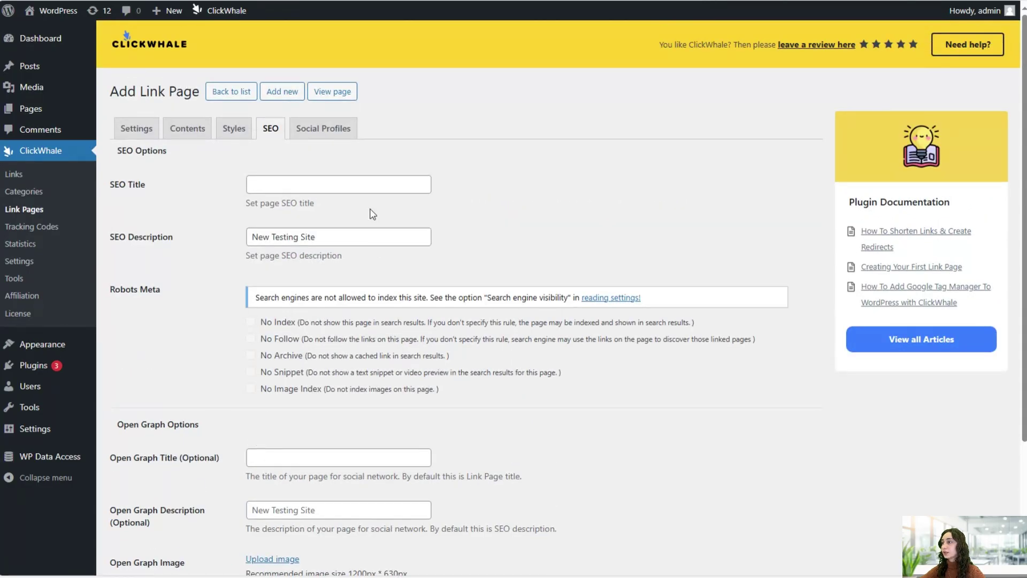
click(330, 134)
scroll(349, 181, down, 1)
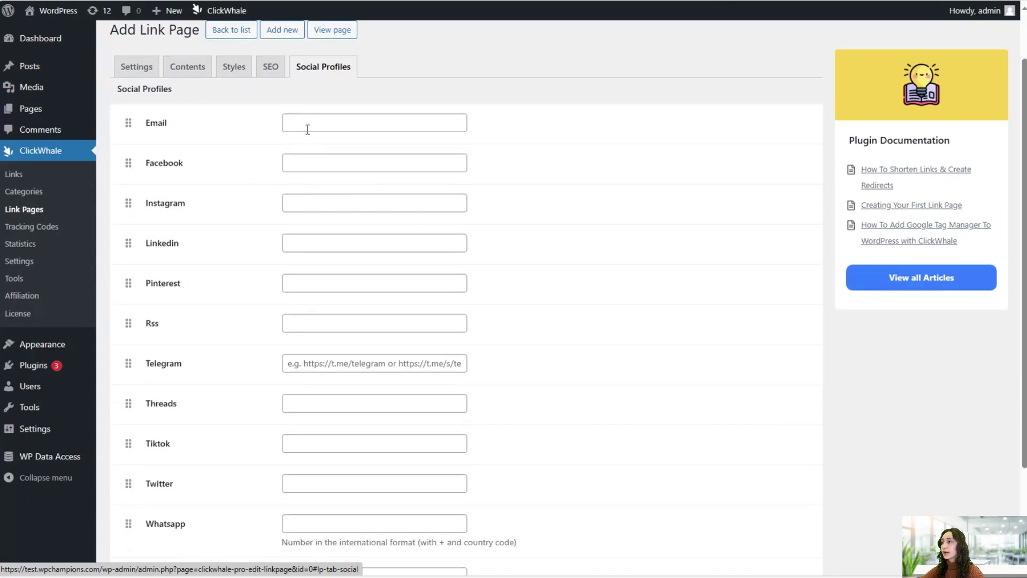
scroll(307, 129, down, 1)
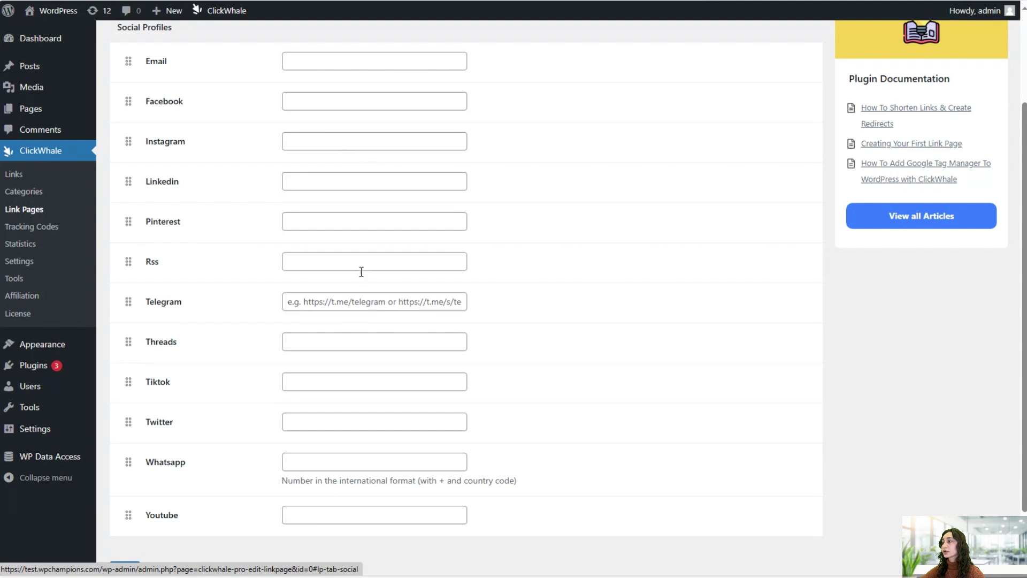
scroll(361, 271, down, 1)
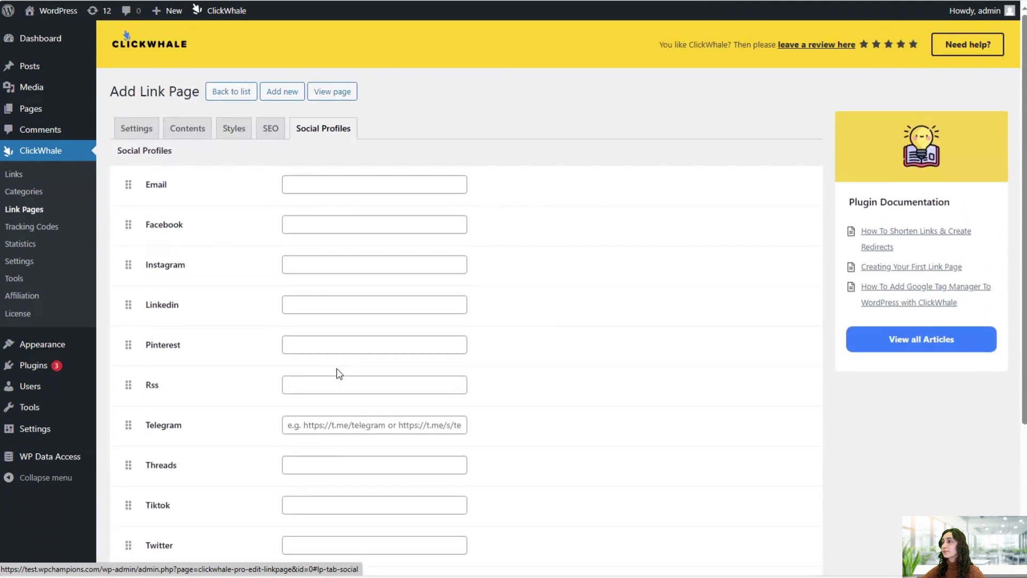
scroll(529, 243, down, 2)
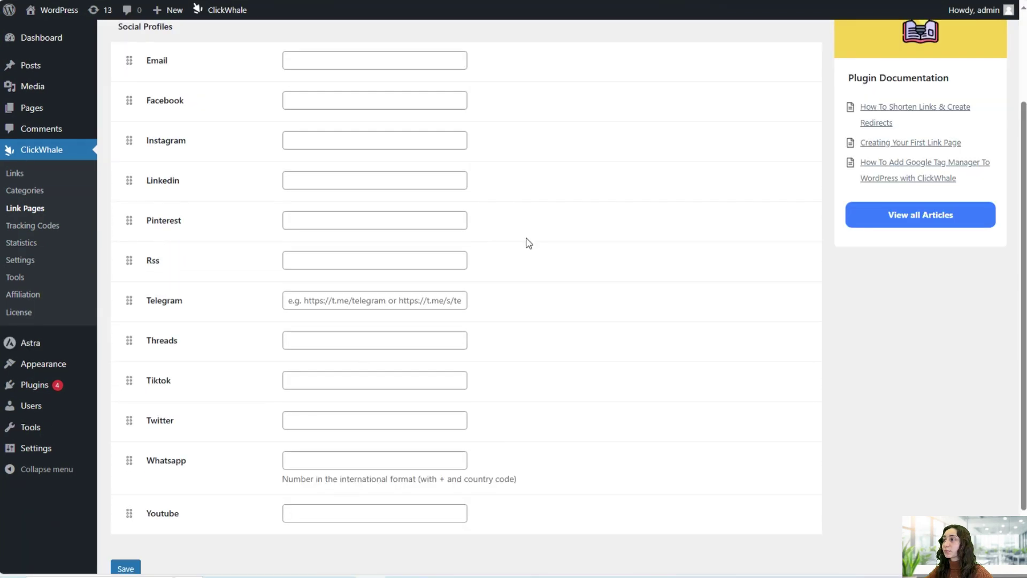
click(331, 144)
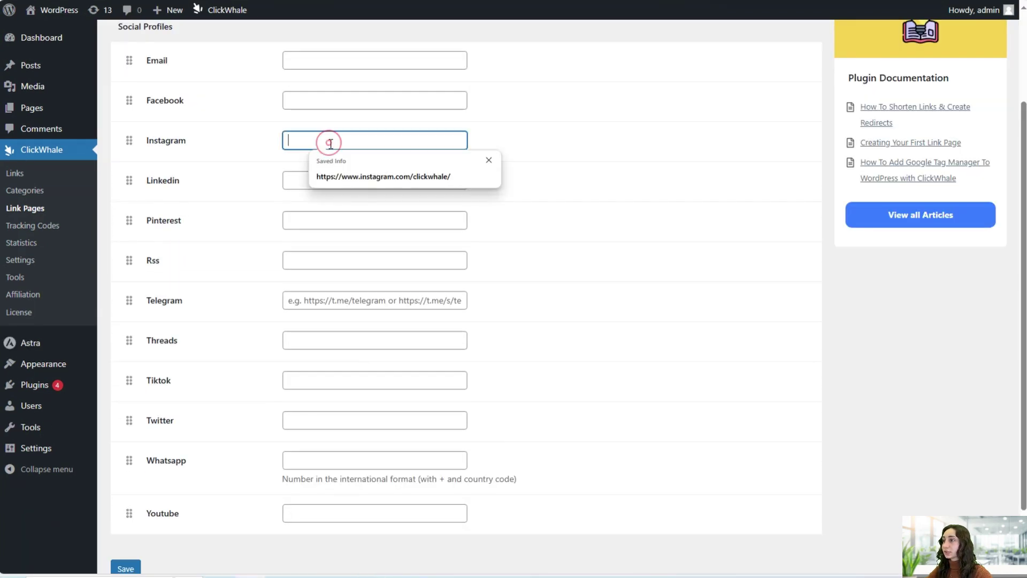
click(360, 178)
scroll(406, 235, down, 2)
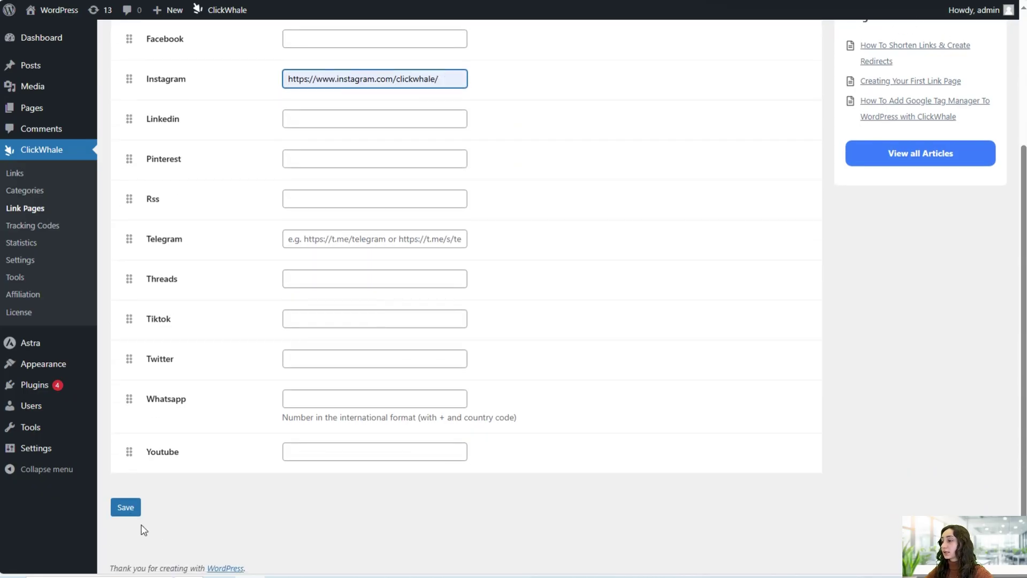
click(129, 511)
click(128, 509)
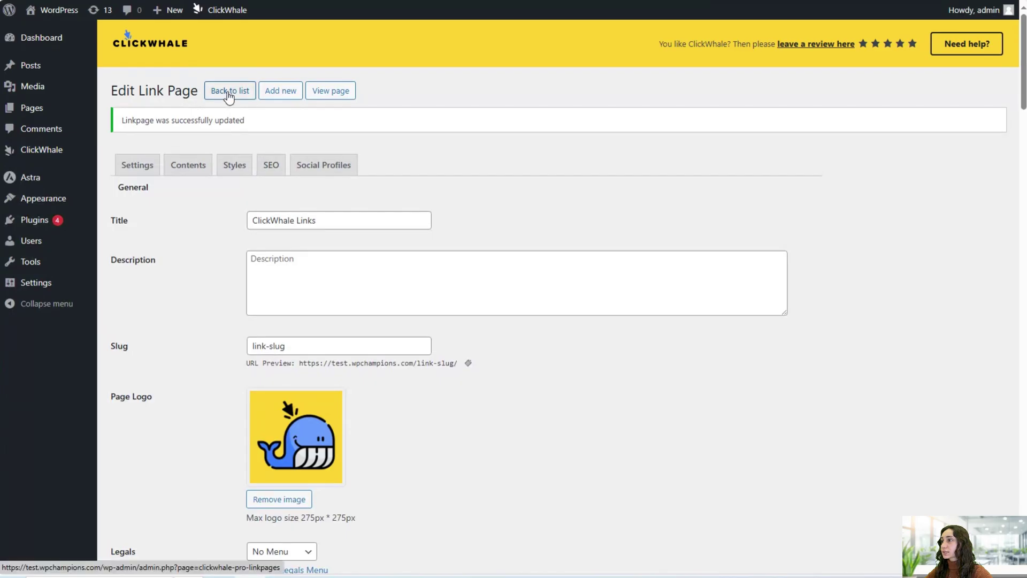
- View the published ClickWhale Links page from the link pages list and return to the list
click(227, 91)
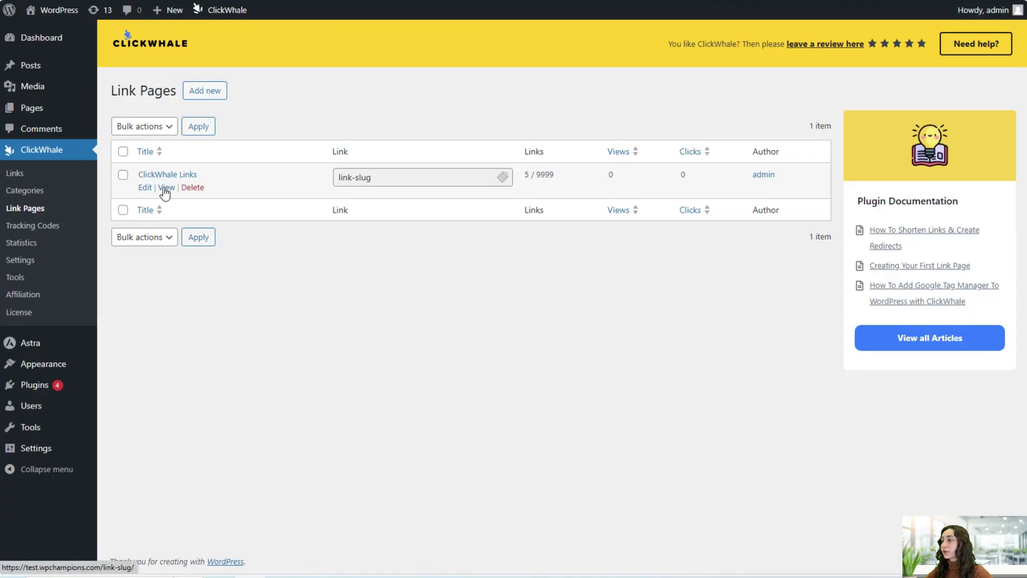
click(163, 189)
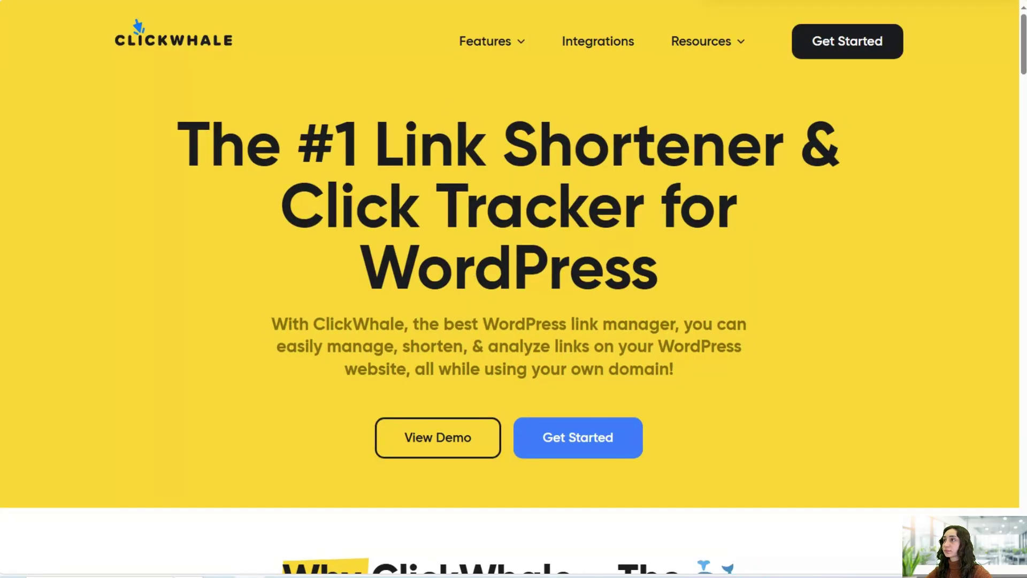
key(alt+Left)
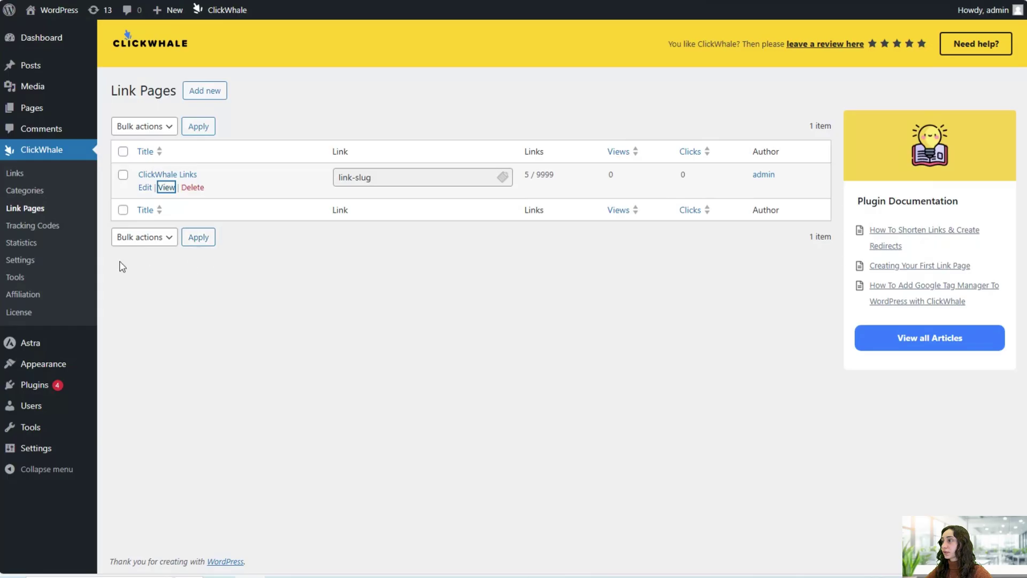
- Add a new tracking code with the title "ClickWhale Code"
click(62, 228)
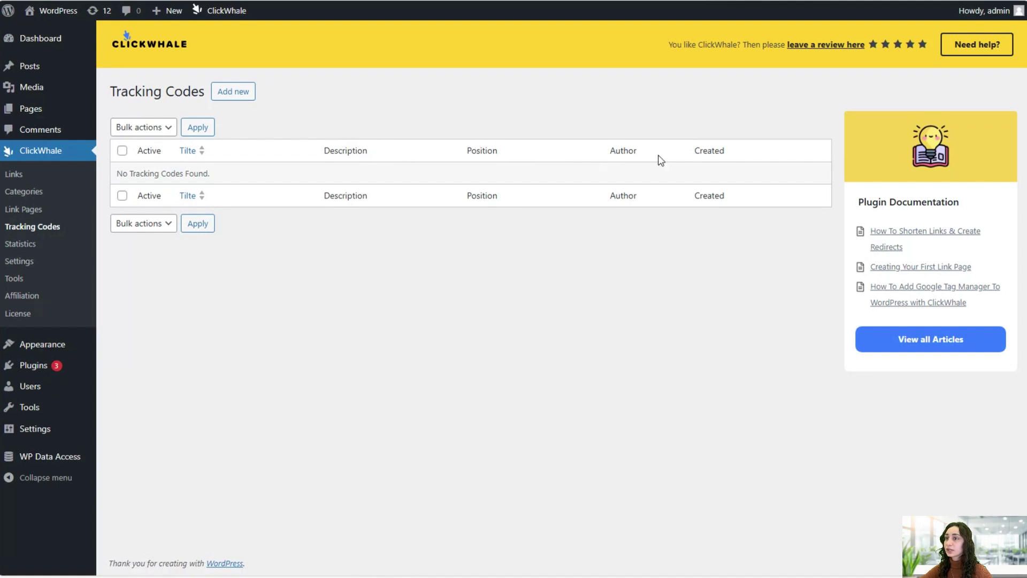
click(157, 127)
click(348, 99)
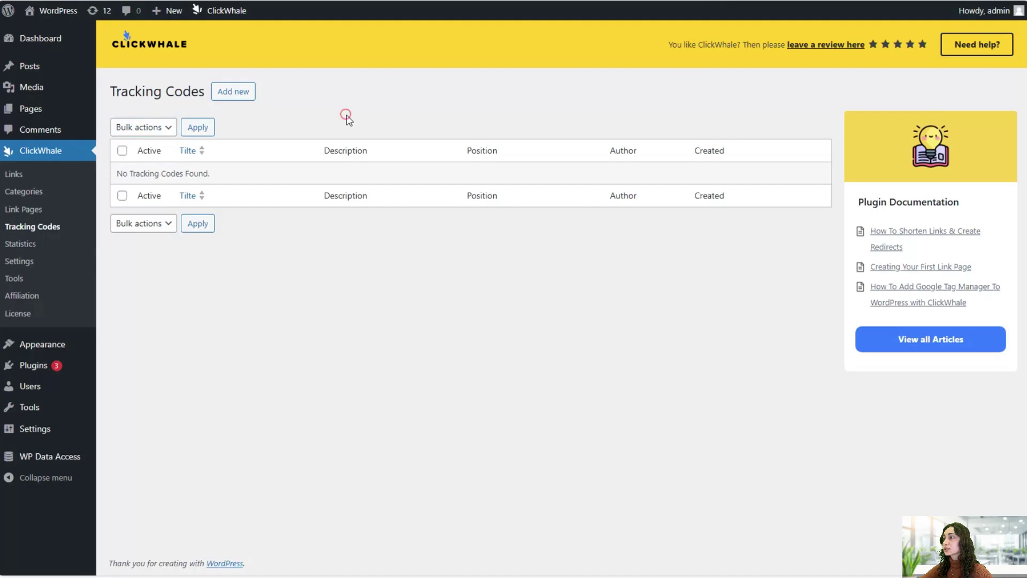
click(241, 98)
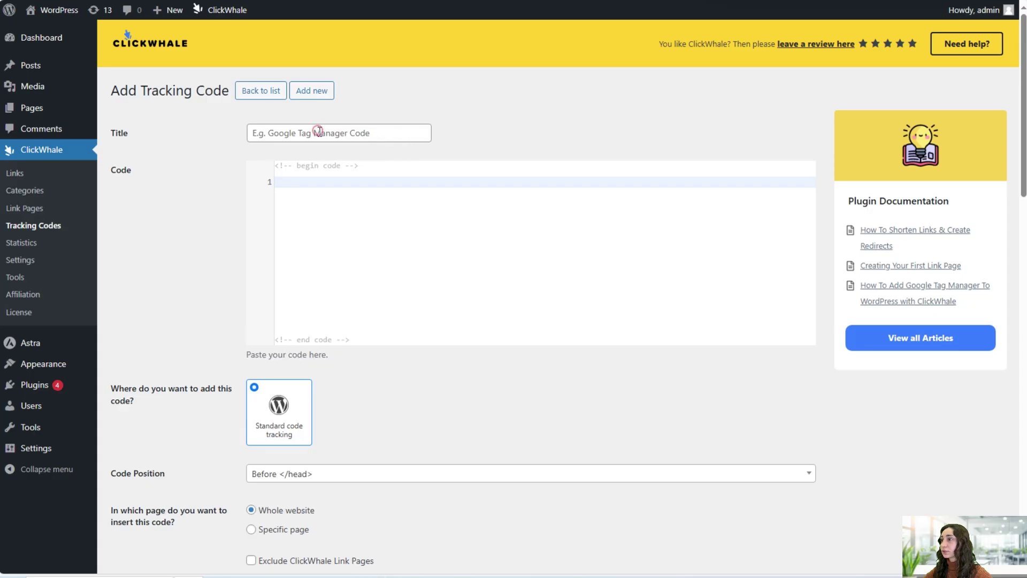
click(321, 132)
text(ClickWhale Code)
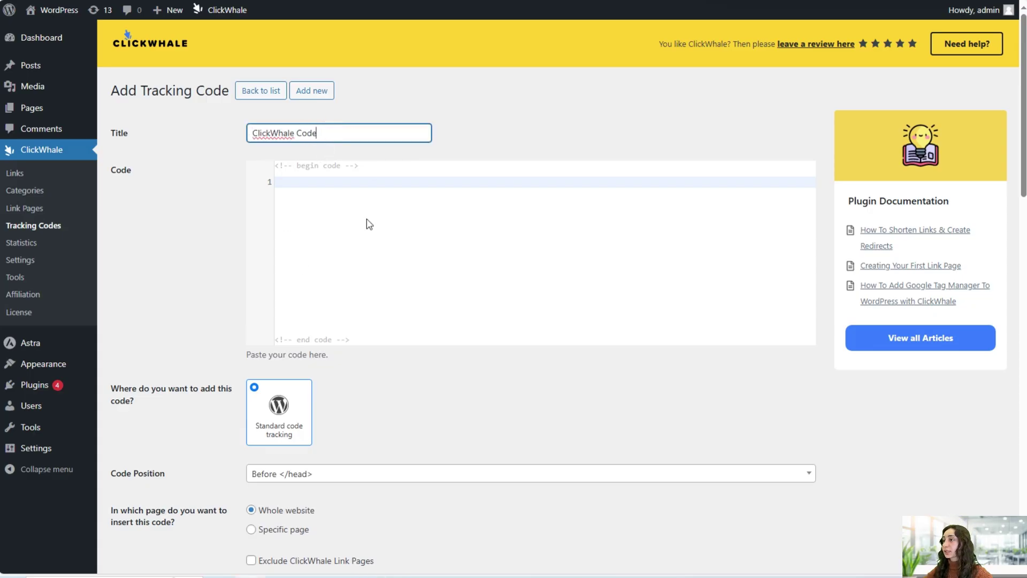
- Examine the available code positions for the tracking code, keeping Before </head>
scroll(351, 291, down, 2)
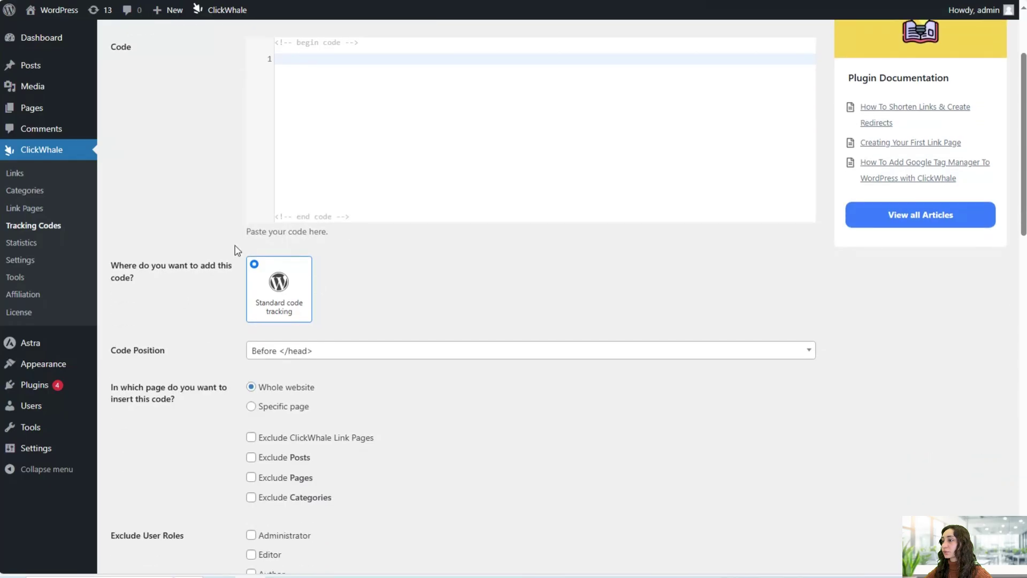
scroll(294, 321, down, 1)
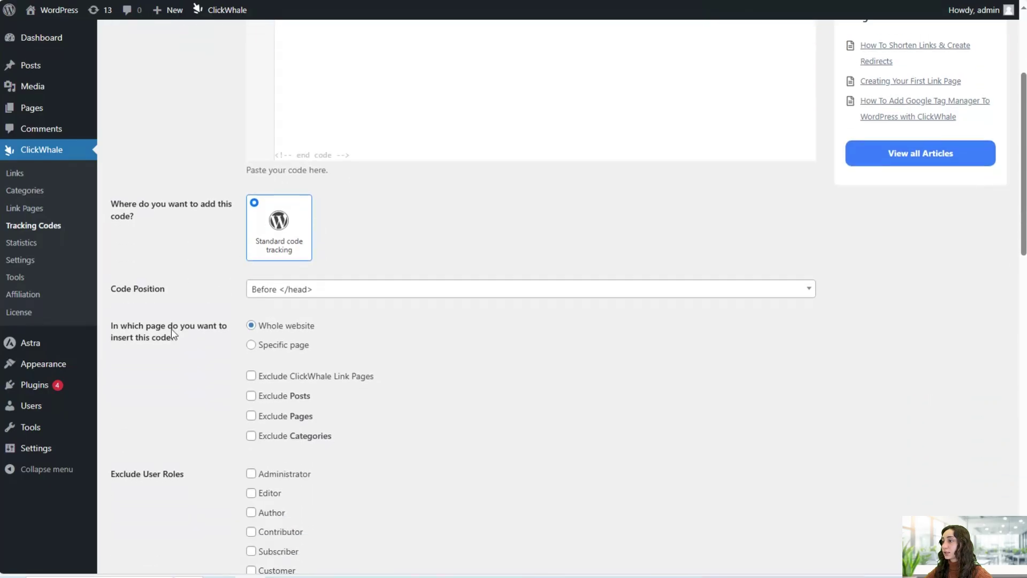
click(286, 289)
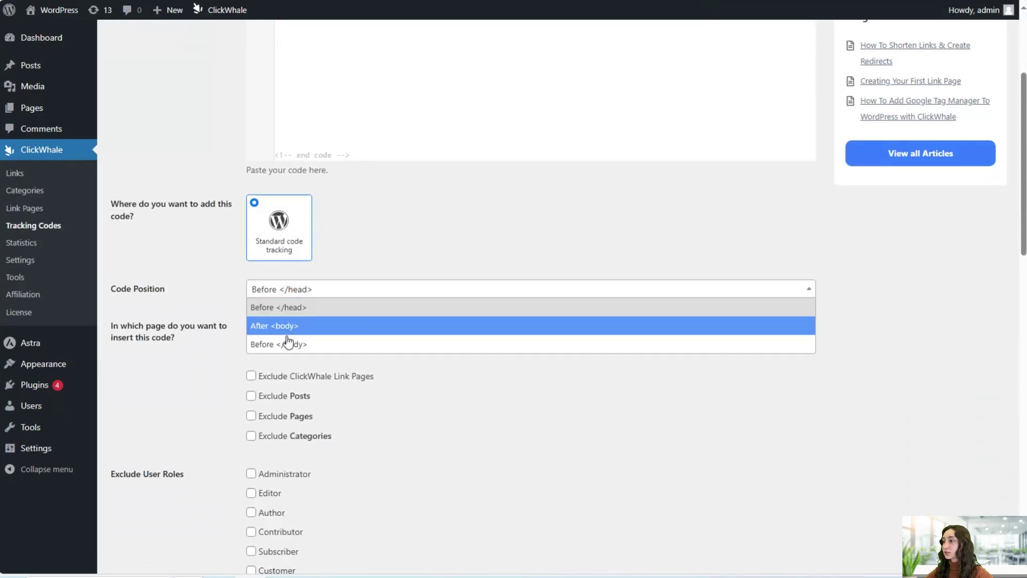
click(346, 261)
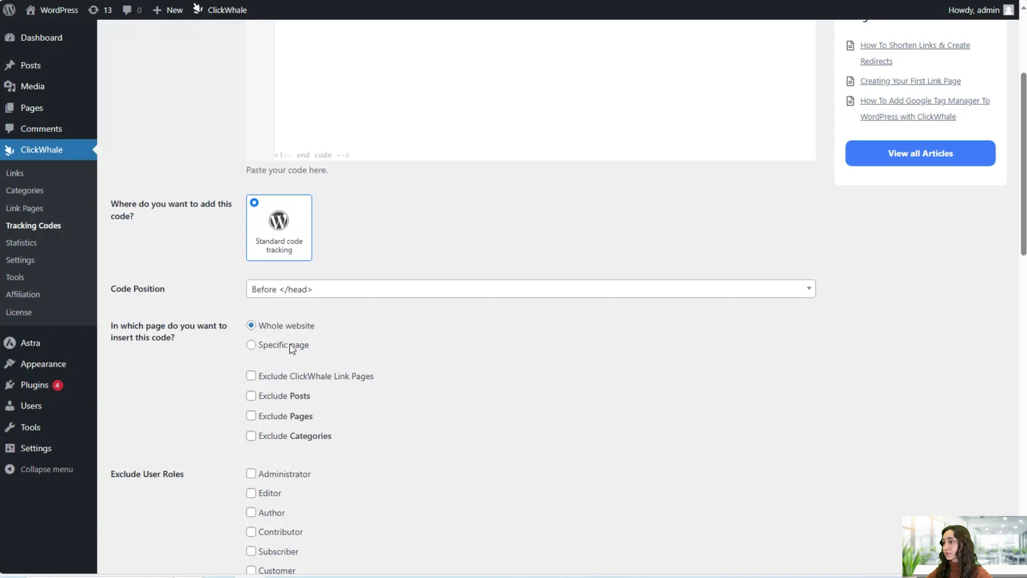
- Try excluding categories from the whole-website insertion, adding Spring Collection to the excluded categories
scroll(321, 345, down, 2)
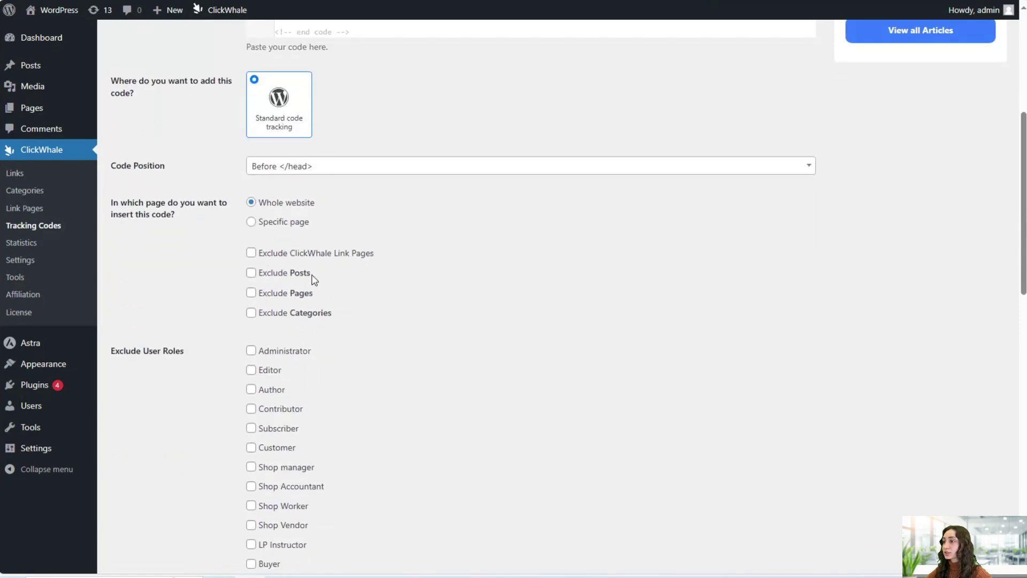
click(250, 313)
click(419, 316)
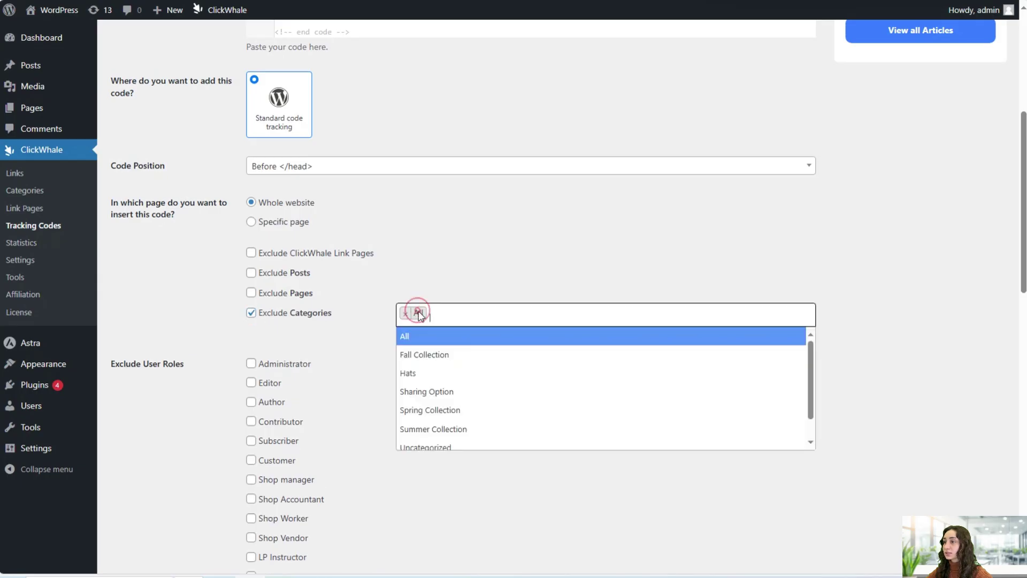
click(434, 410)
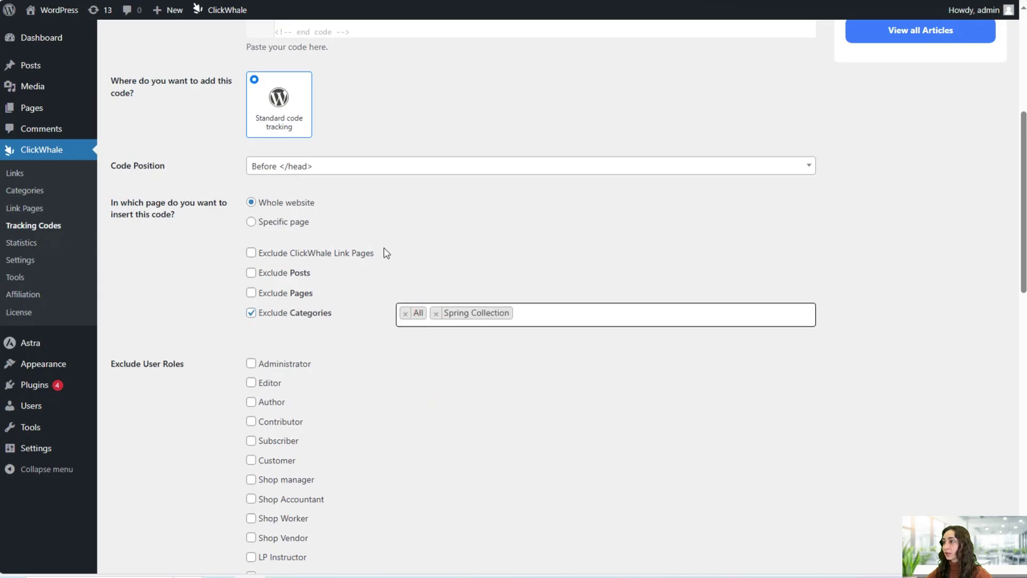
- Restrict the code to specific pages and include categories, adding Spring Collection alongside All
click(251, 222)
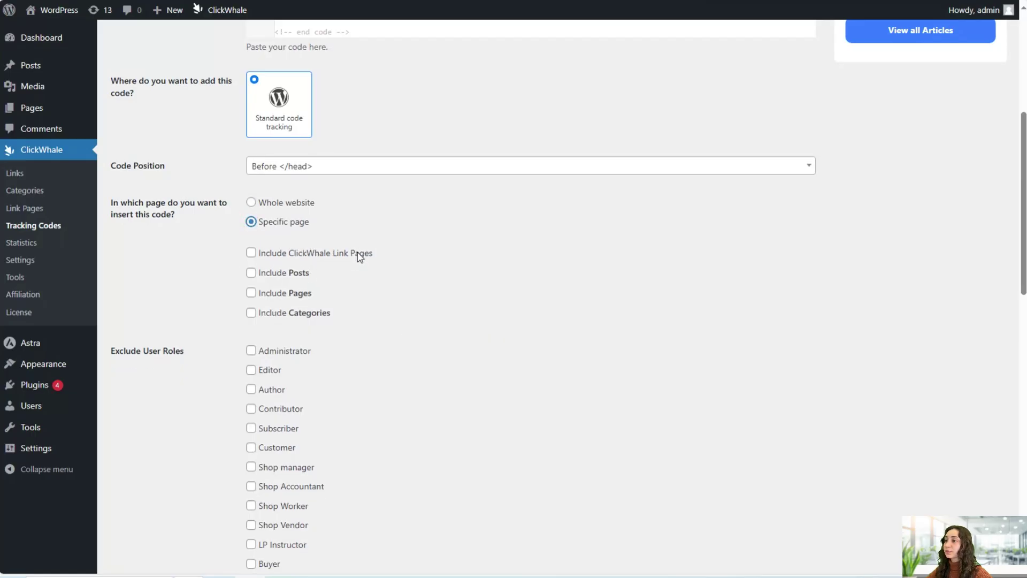
click(251, 313)
click(419, 316)
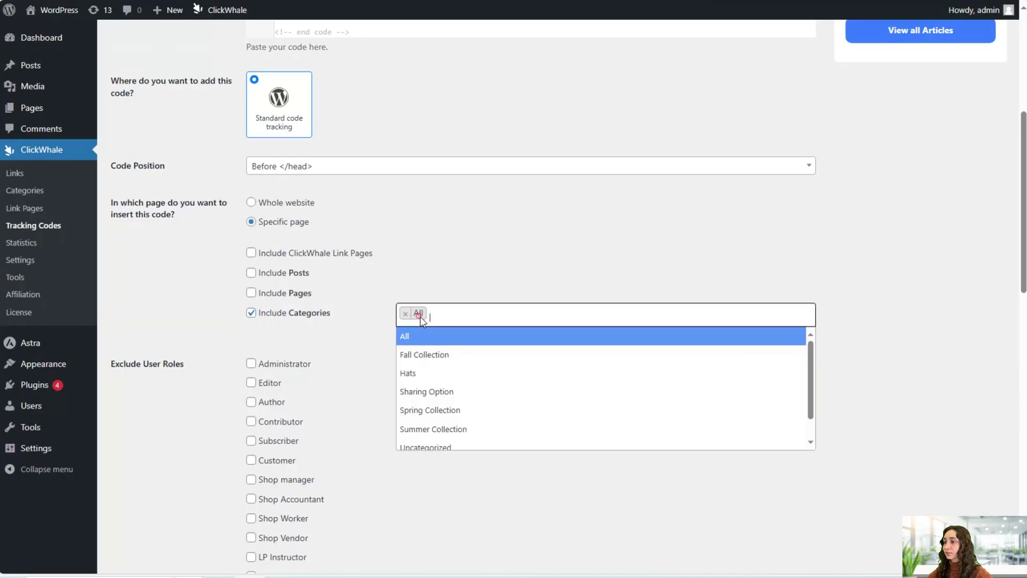
click(434, 413)
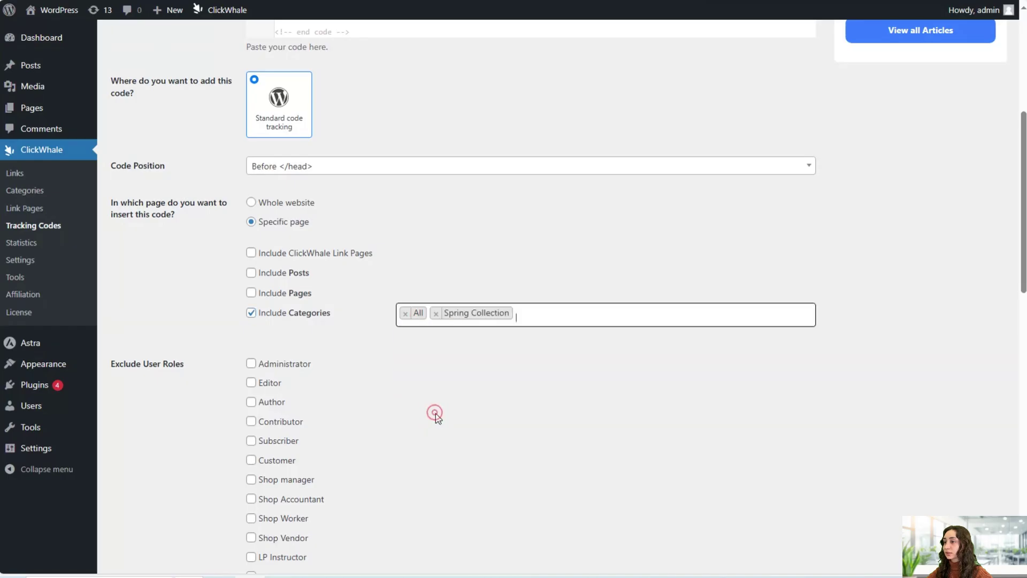
click(421, 274)
- Exclude the Administrator and Author user roles from the tracking code
scroll(300, 334, down, 1)
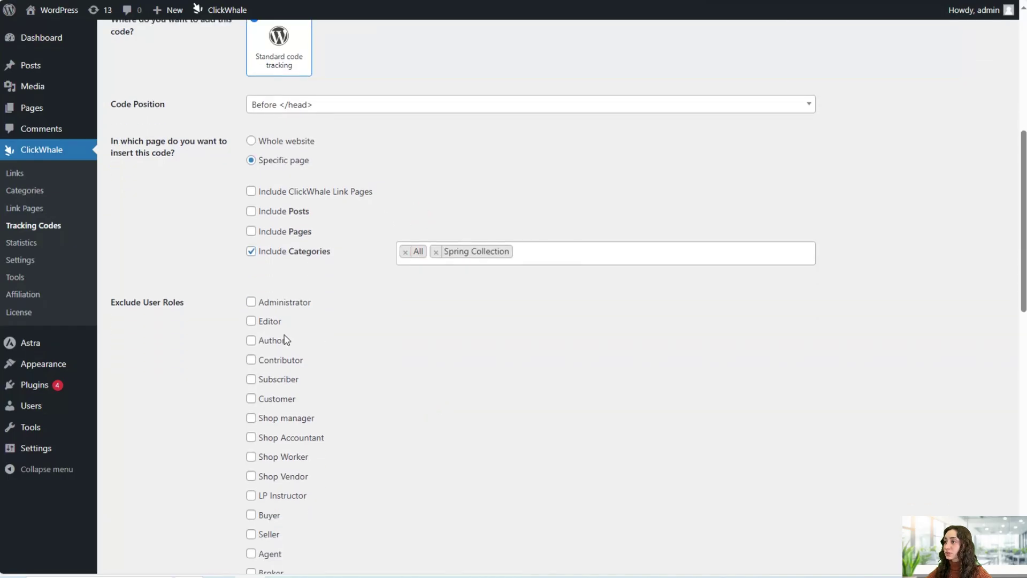
click(251, 302)
click(251, 341)
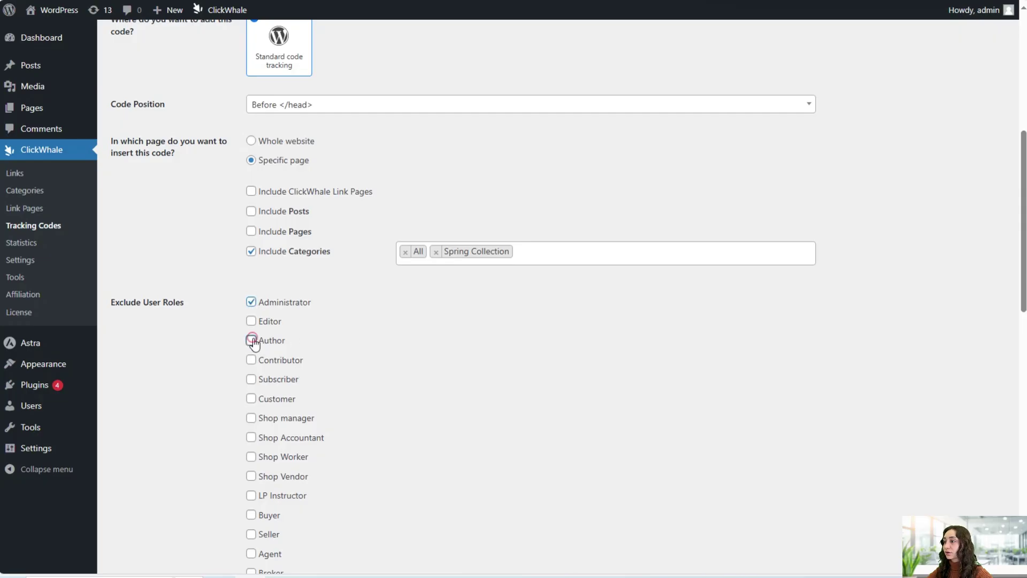
- Enable the tracking code with its description left empty and save it
scroll(319, 398, down, 2)
scroll(319, 398, down, 10)
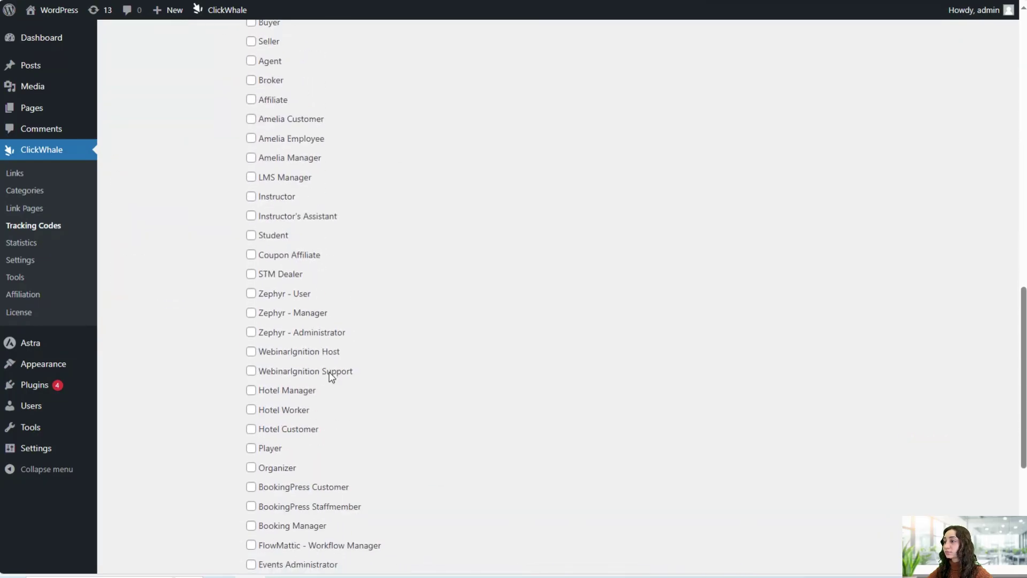
click(294, 381)
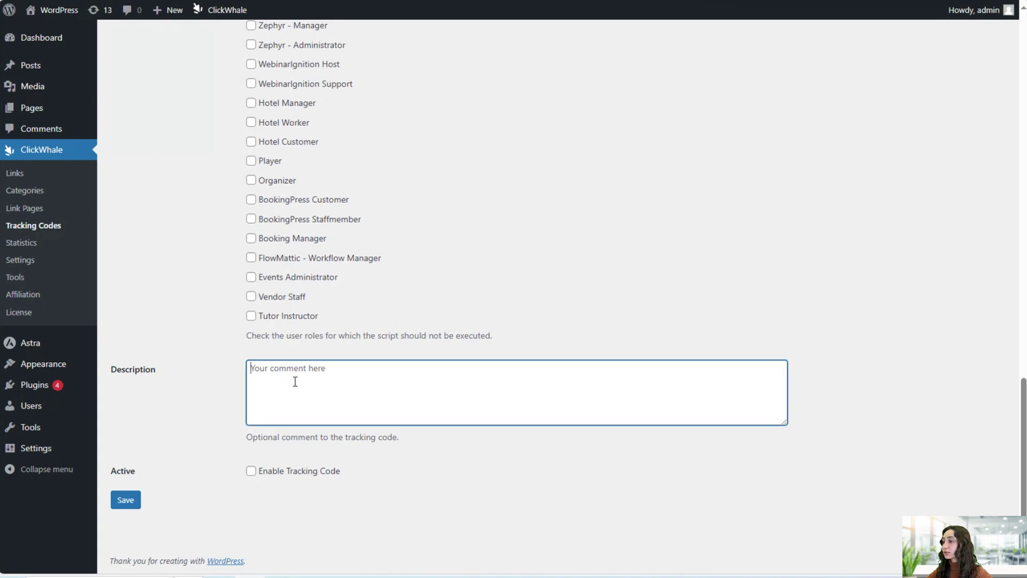
click(251, 472)
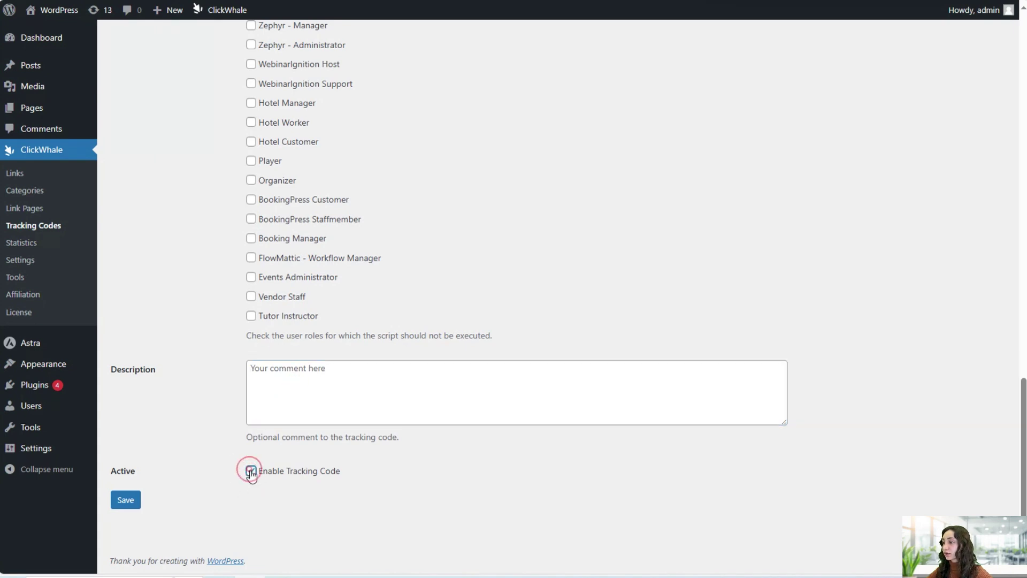
click(130, 506)
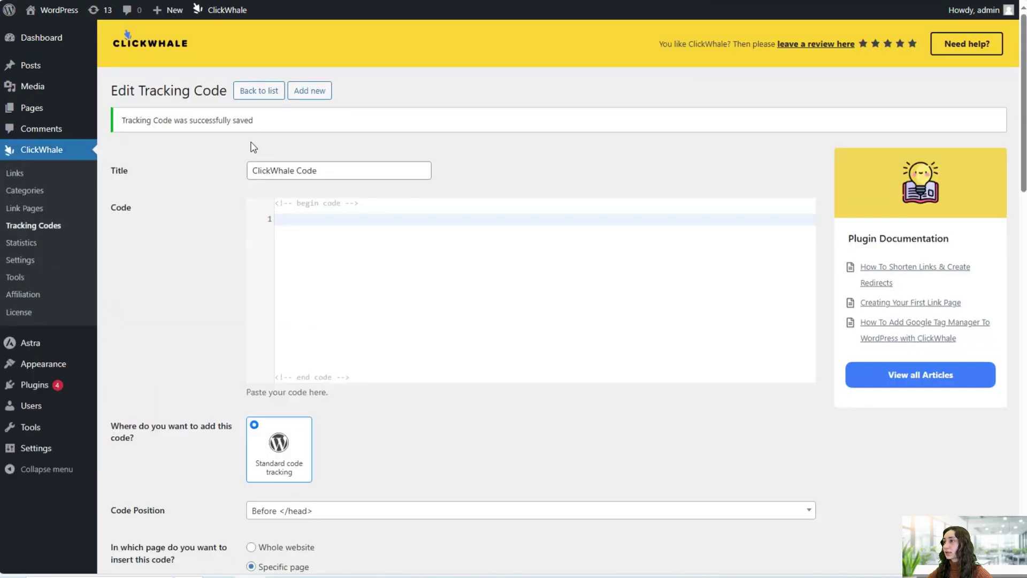
- Go back to the tracking codes list and switch ClickWhale Code off and on again
click(254, 97)
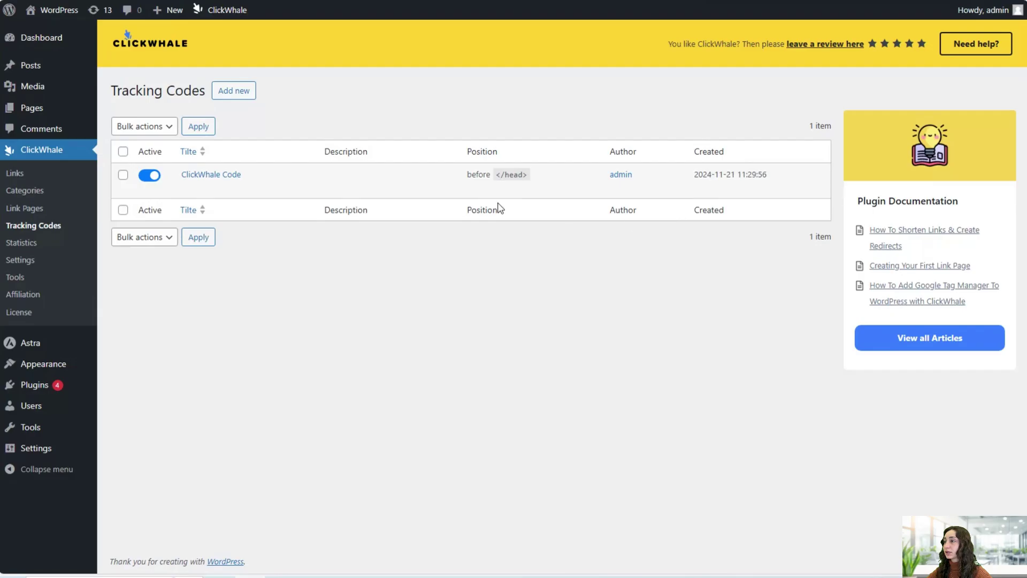
click(154, 177)
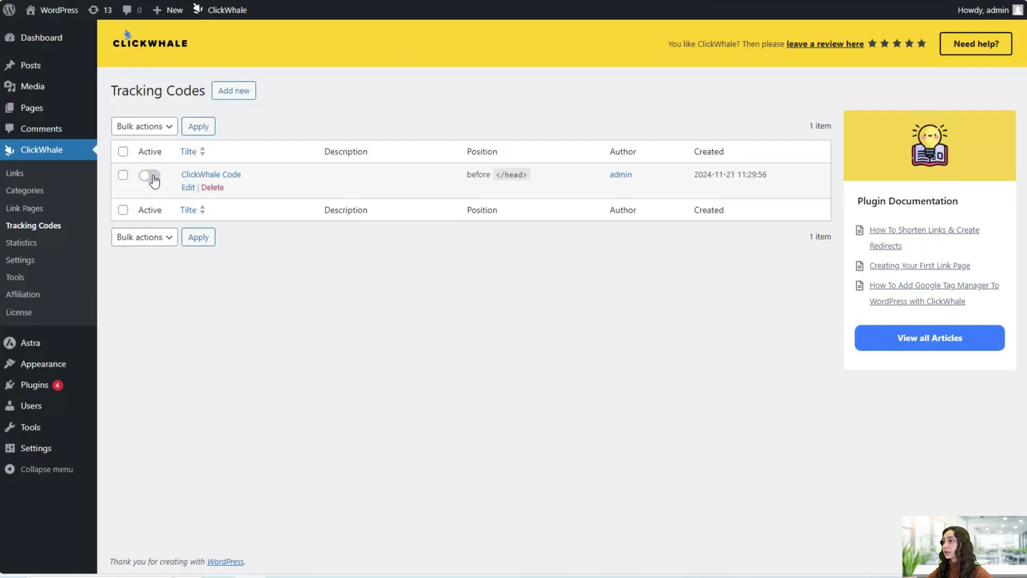
click(153, 177)
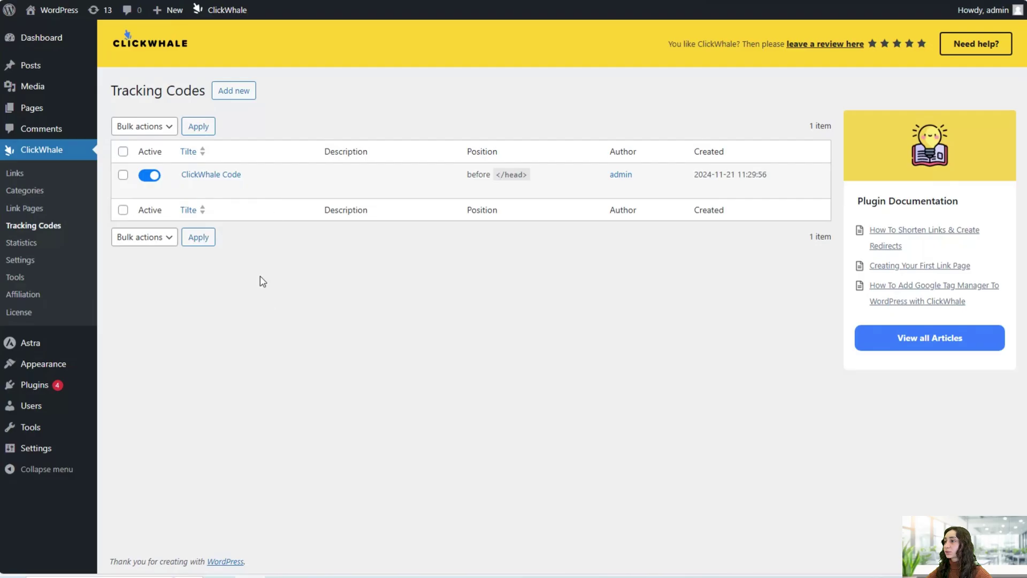
- Open the ClickWhale statistics and review the link click counts, overview chart, most clicked links and total clicks table
click(30, 249)
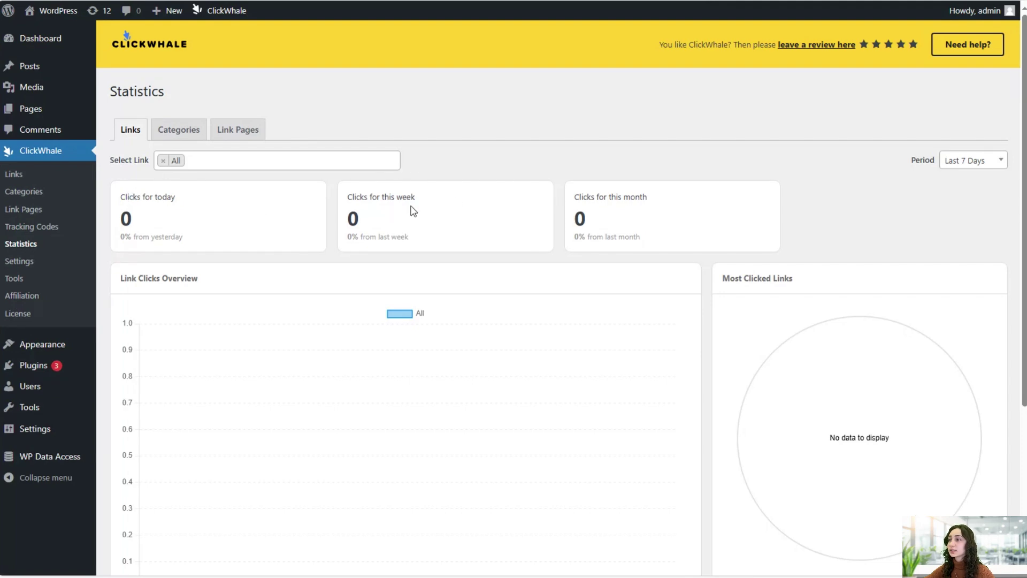
scroll(330, 295, down, 1)
scroll(329, 295, down, 2)
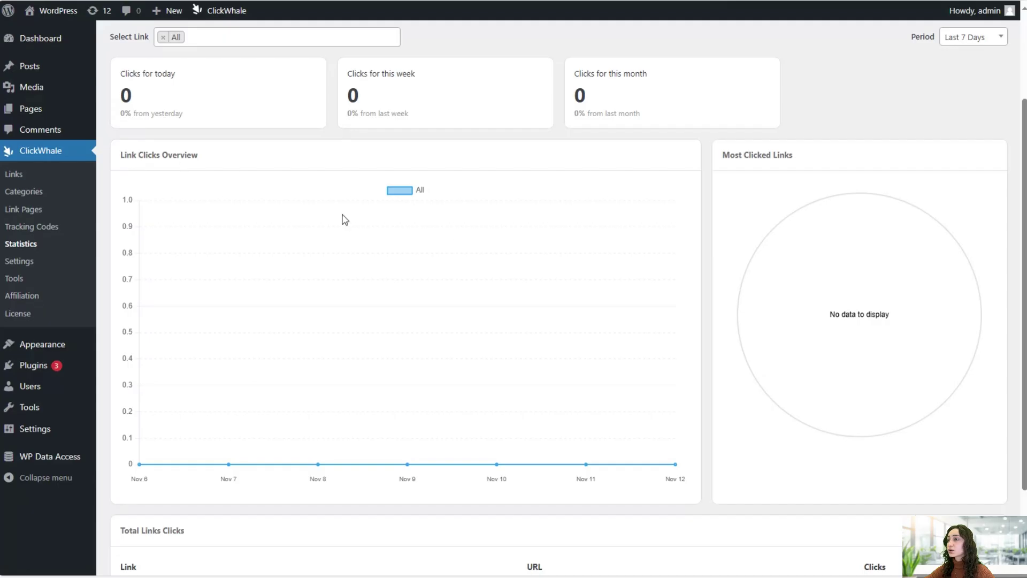
scroll(523, 312, down, 3)
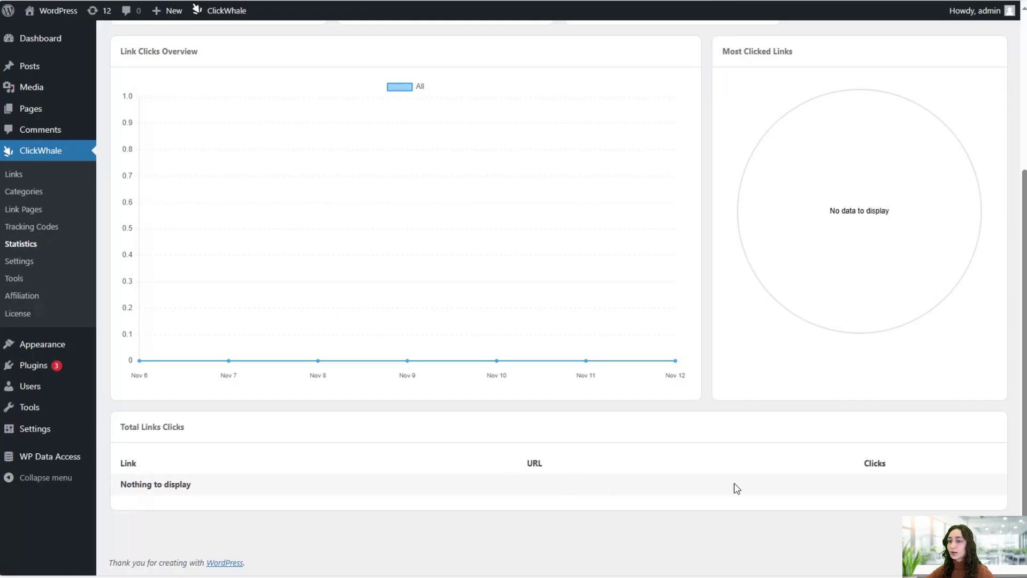
scroll(505, 447, up, 5)
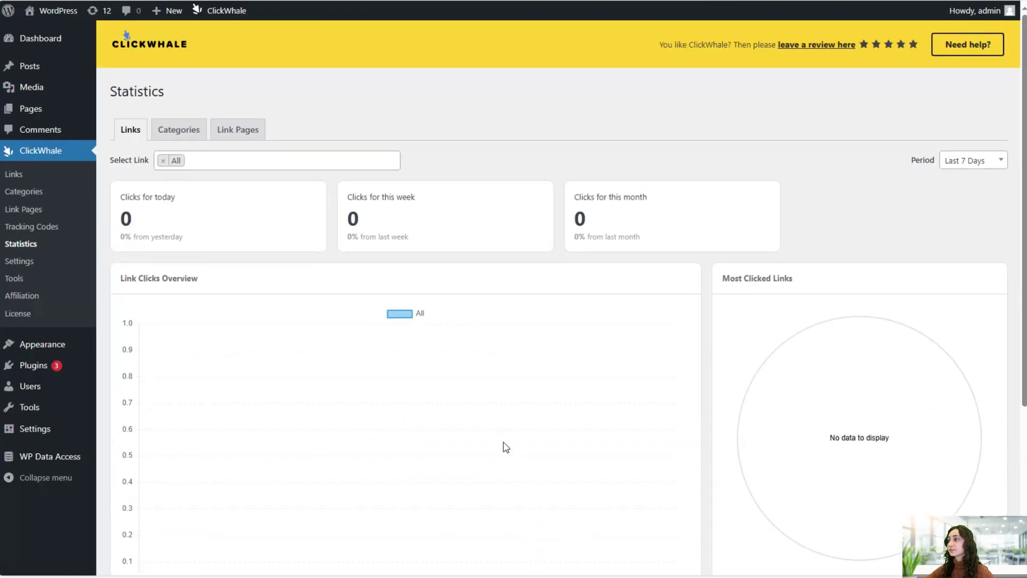
- Examine the category click statistics, including the category filter, overview chart, most clicked categories and totals table, comparing briefly with the link statistics
click(183, 132)
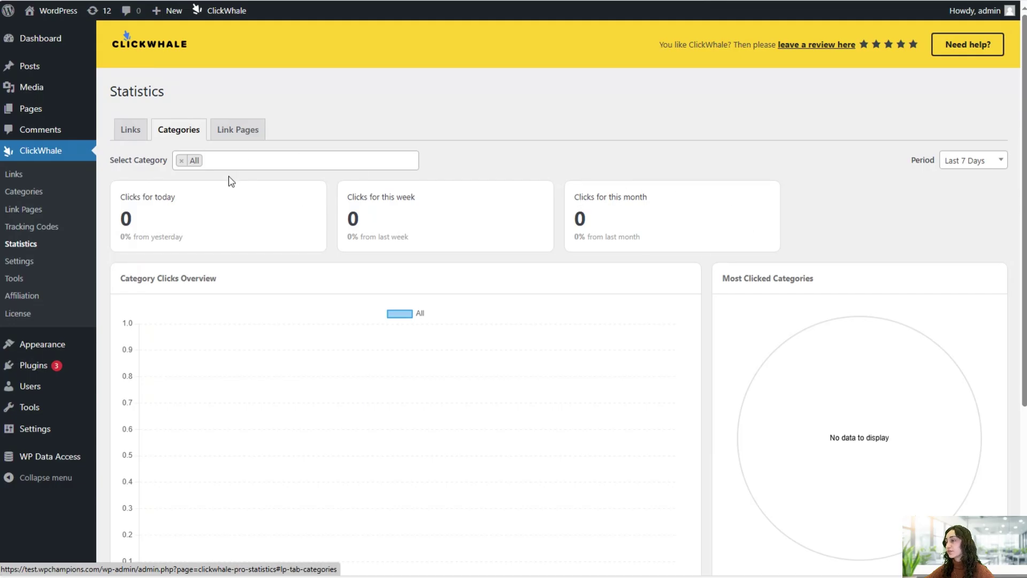
click(199, 162)
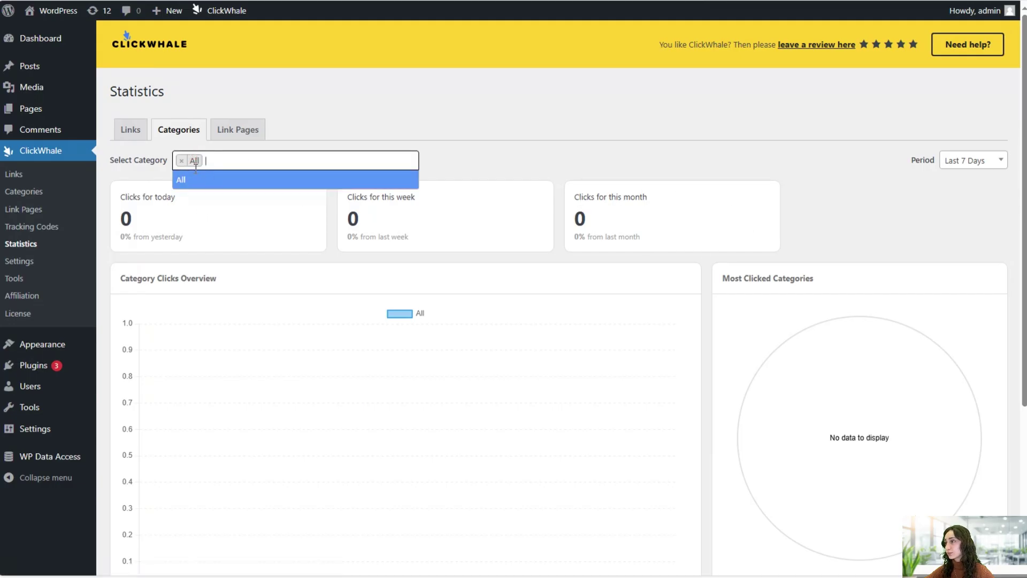
click(395, 165)
scroll(402, 259, down, 3)
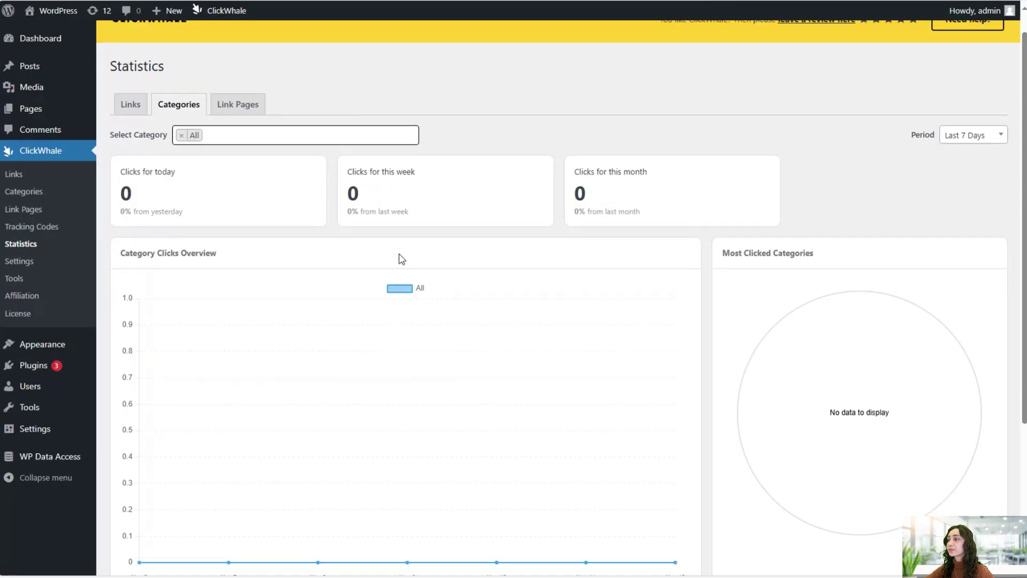
scroll(189, 151, up, 3)
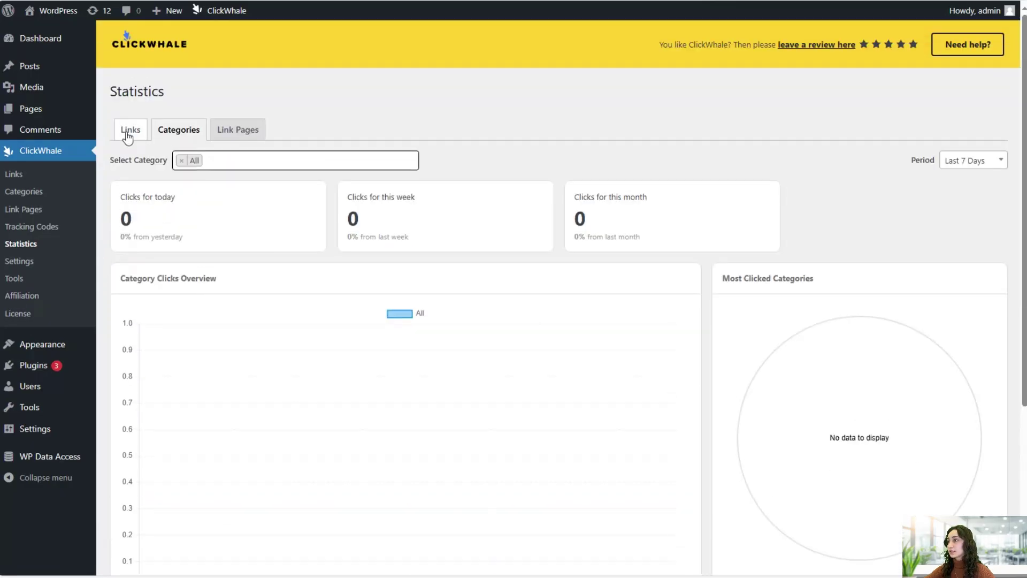
click(130, 130)
click(179, 163)
click(177, 130)
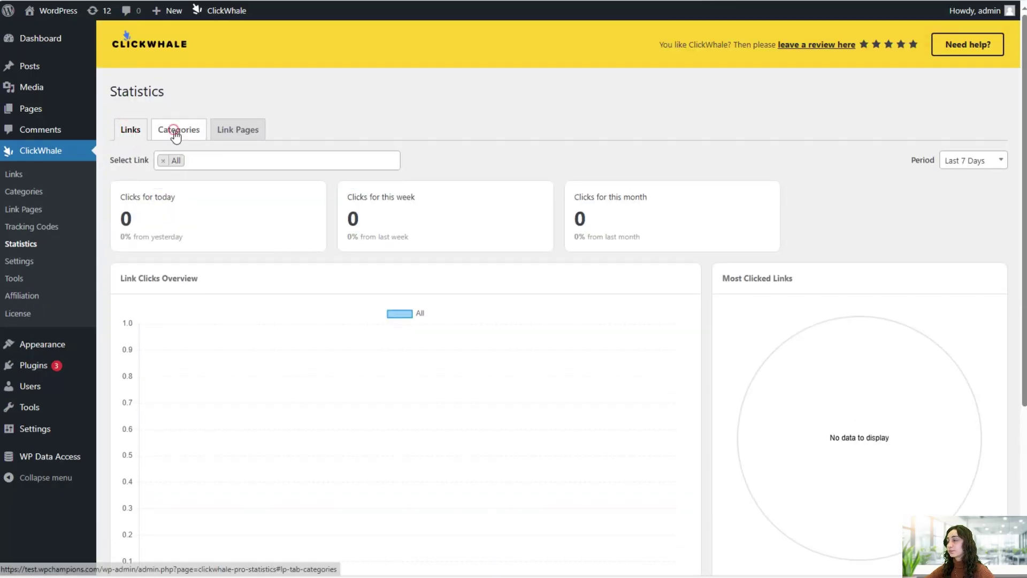
scroll(221, 217, down, 3)
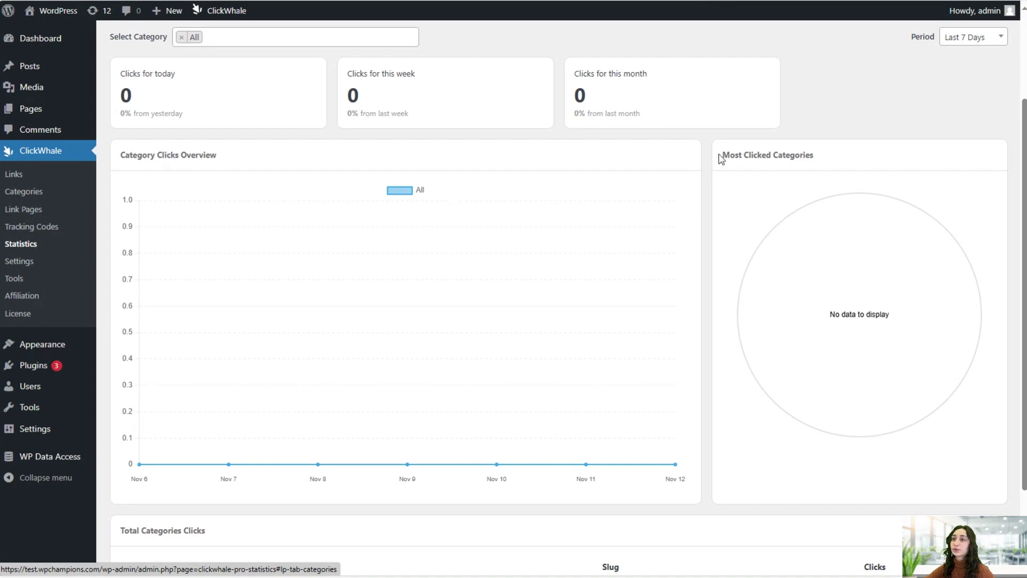
scroll(428, 305, down, 2)
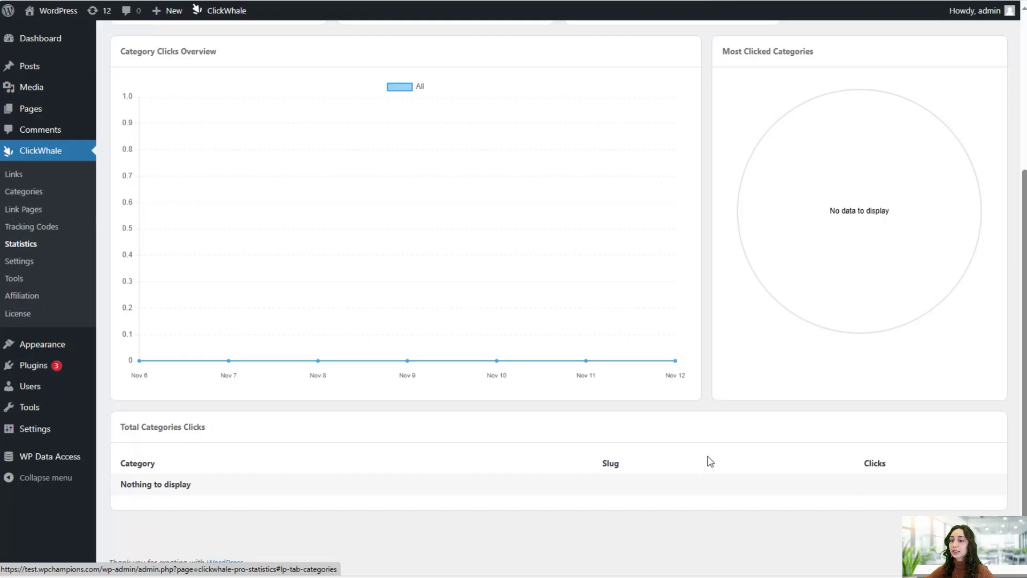
scroll(565, 440, up, 4)
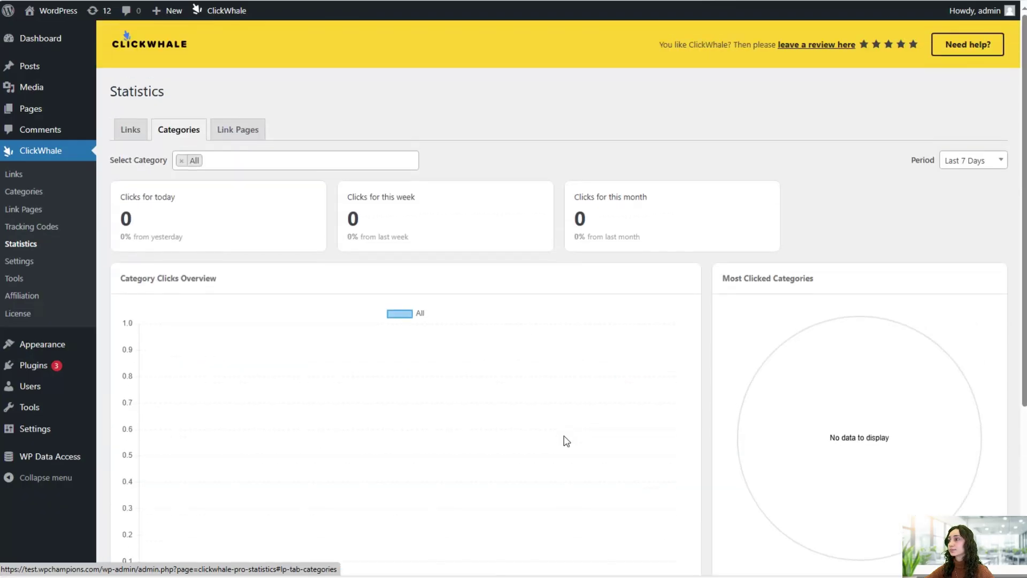
- Examine the link page view statistics, including the link page filter, views overview, most viewed link pages and total views table
click(237, 138)
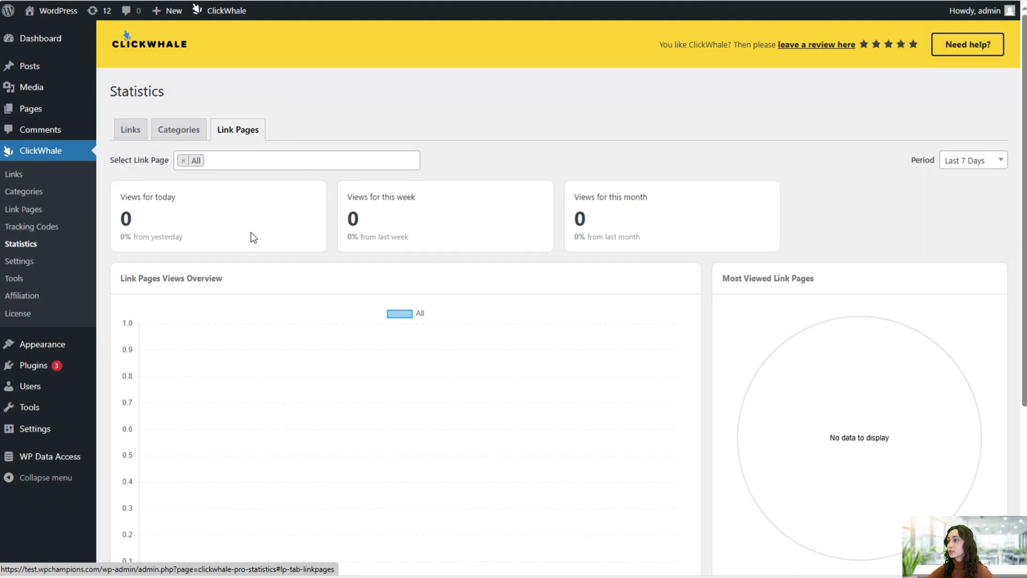
click(196, 161)
click(339, 111)
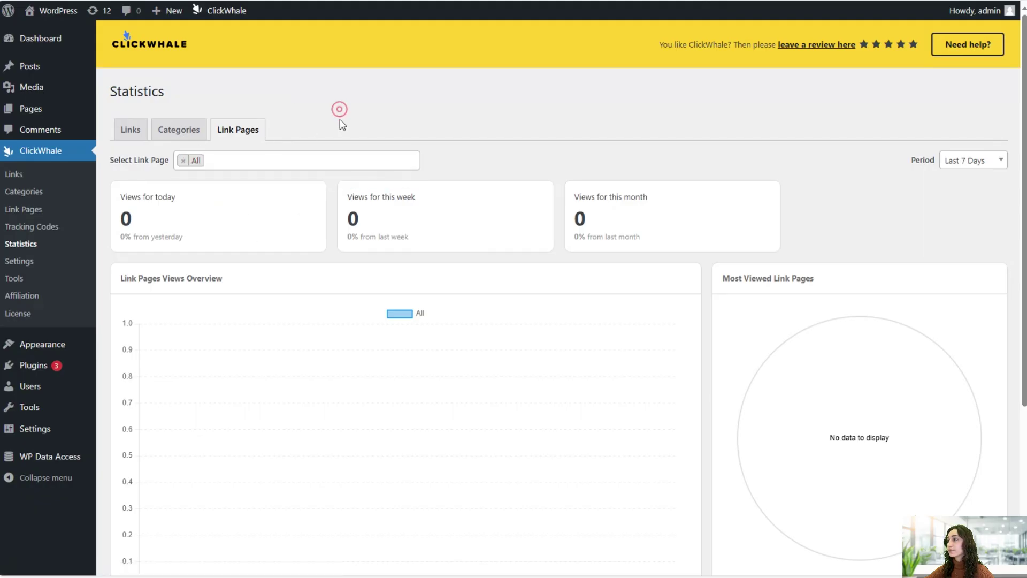
scroll(216, 203, down, 1)
scroll(217, 203, down, 1)
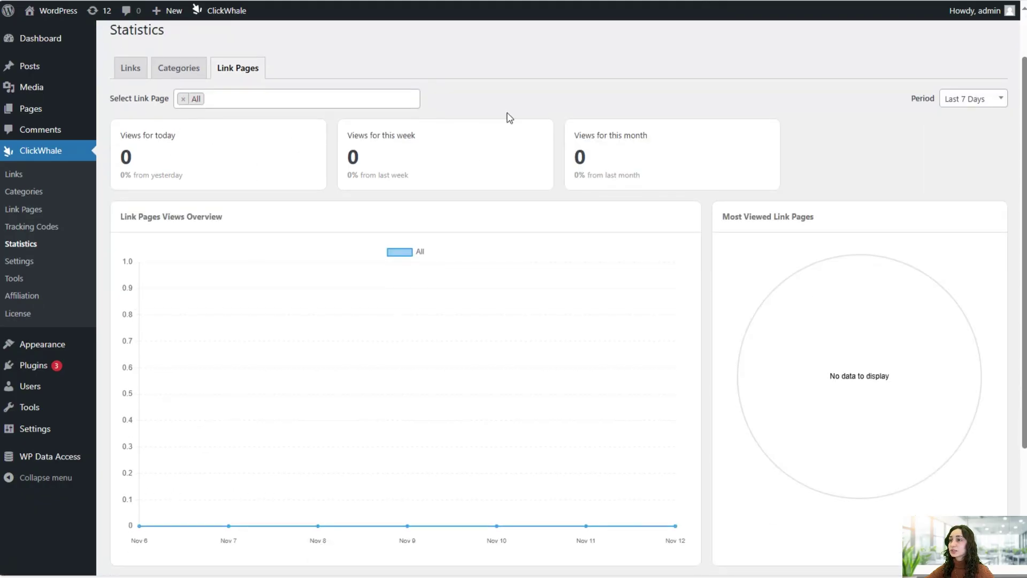
scroll(496, 233, down, 3)
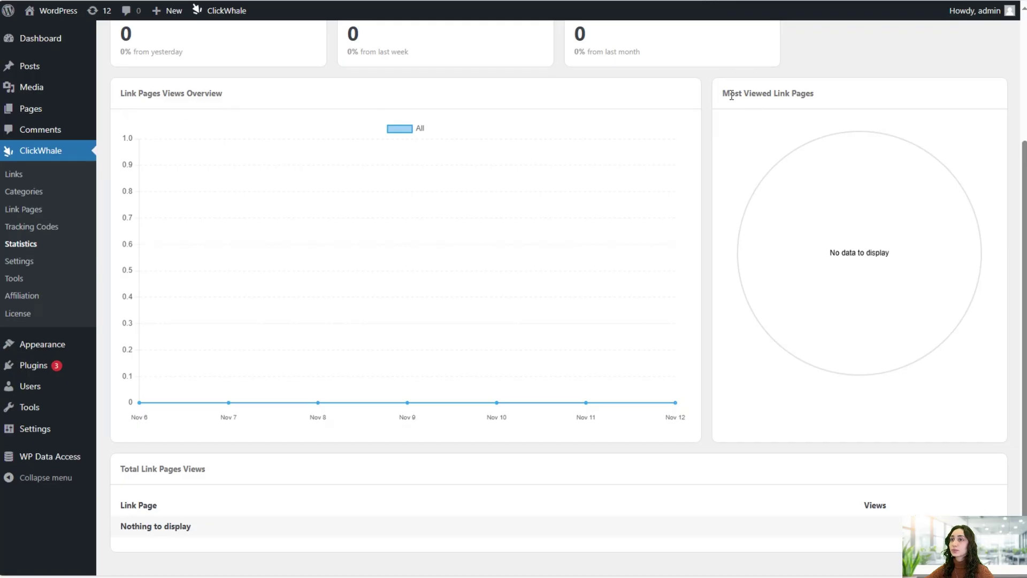
scroll(573, 190, down, 1)
scroll(433, 235, down, 1)
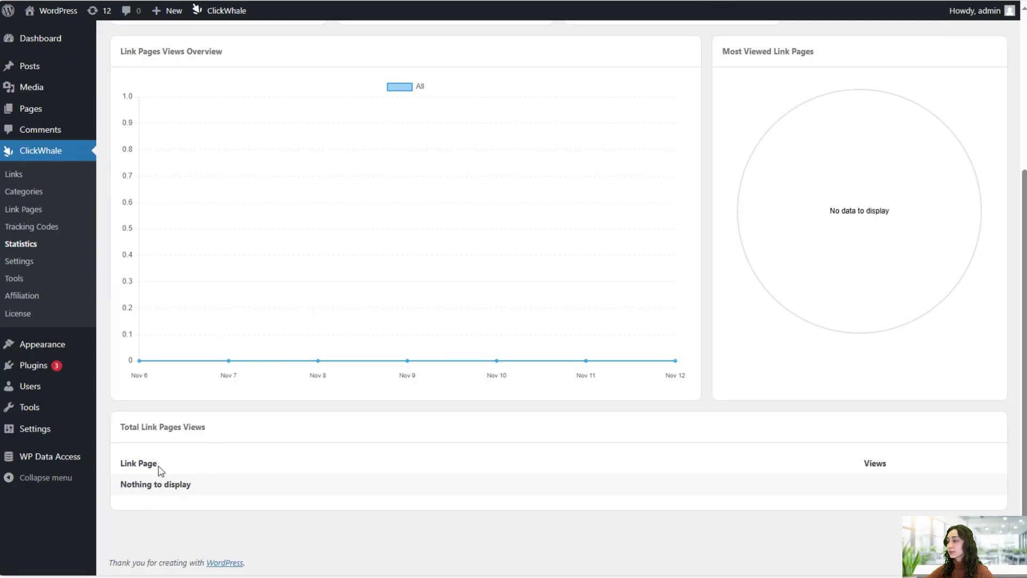
scroll(562, 409, up, 5)
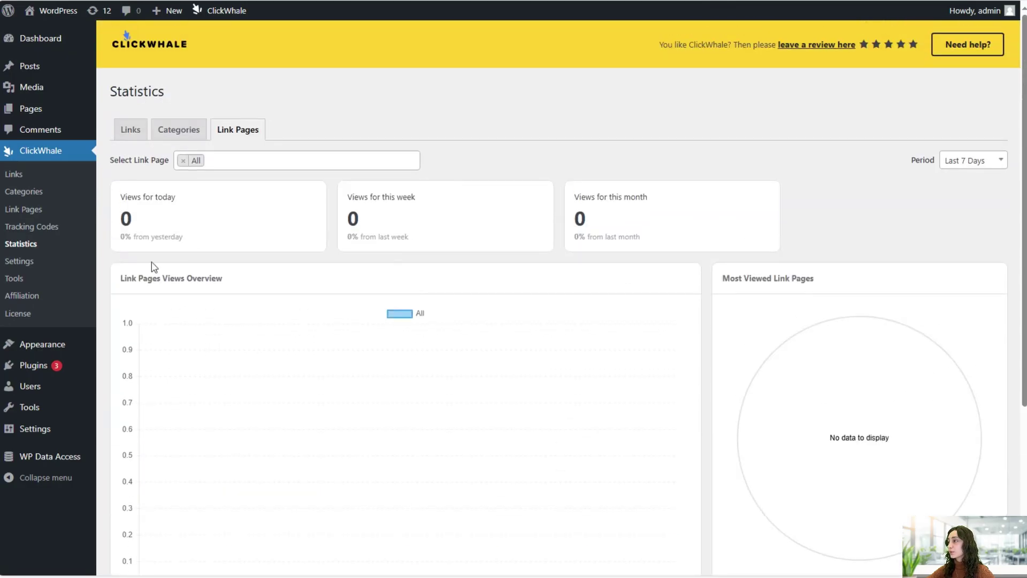
- Open the ClickWhale tools and review the migration, reset and CSV import options
click(22, 278)
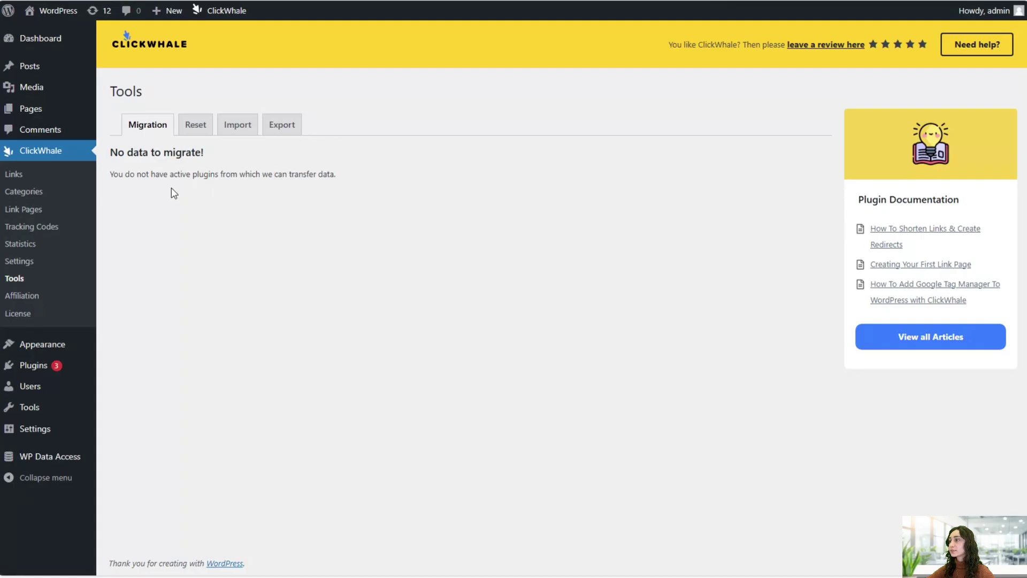
click(196, 125)
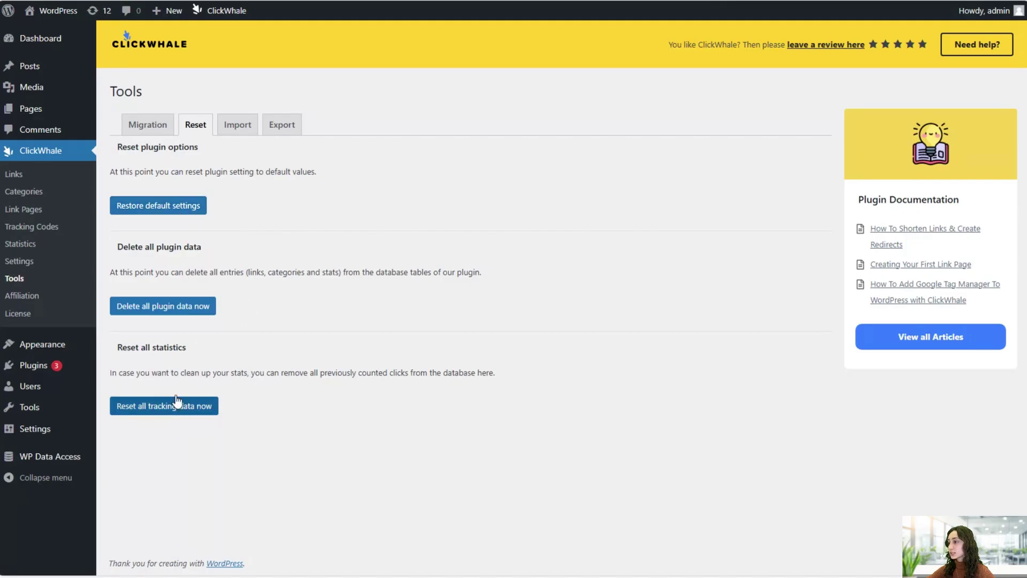
click(242, 130)
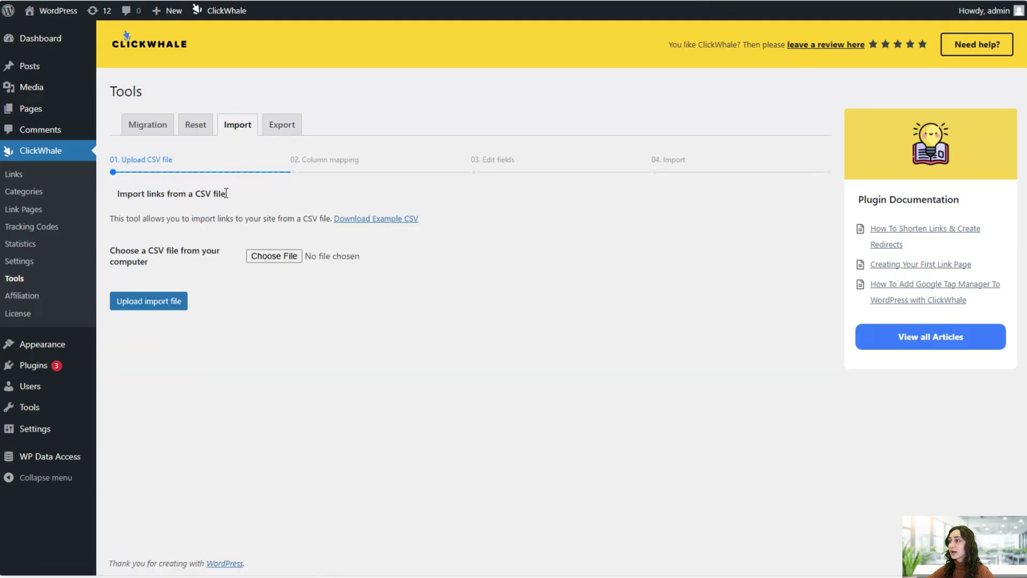
- Generate a CSV export of the links, keeping Export all columns as the column filter
click(288, 125)
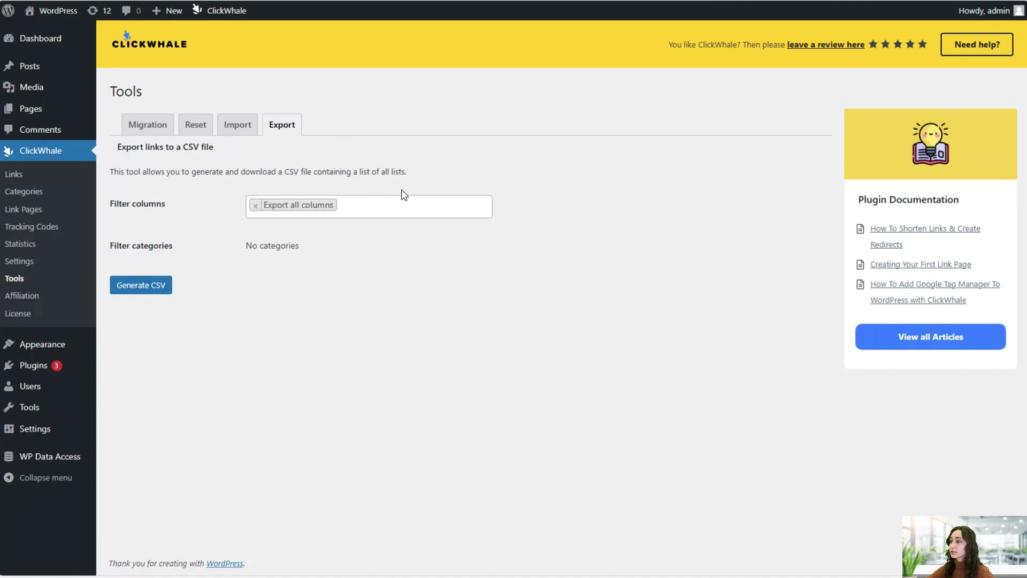
click(317, 211)
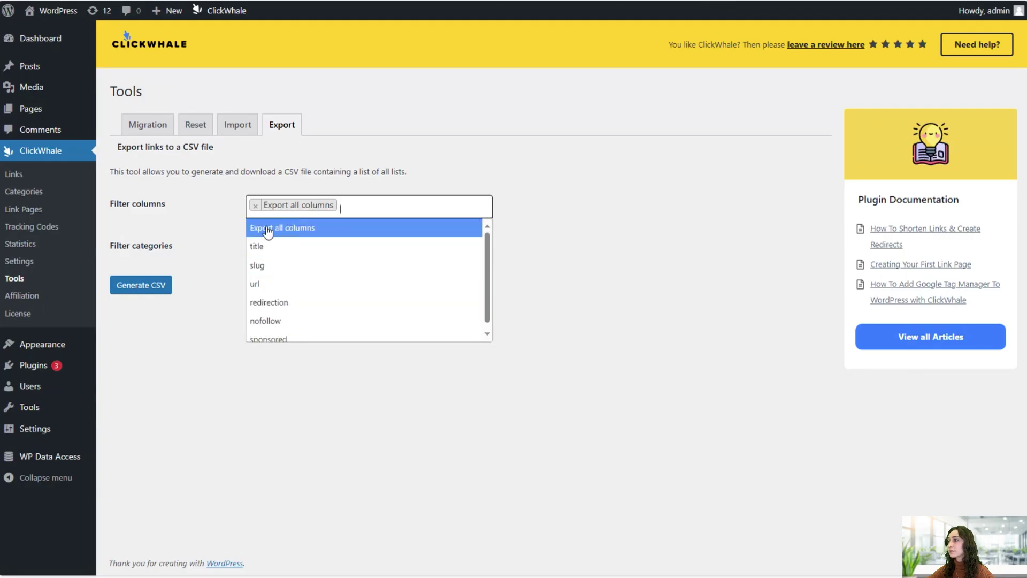
click(197, 209)
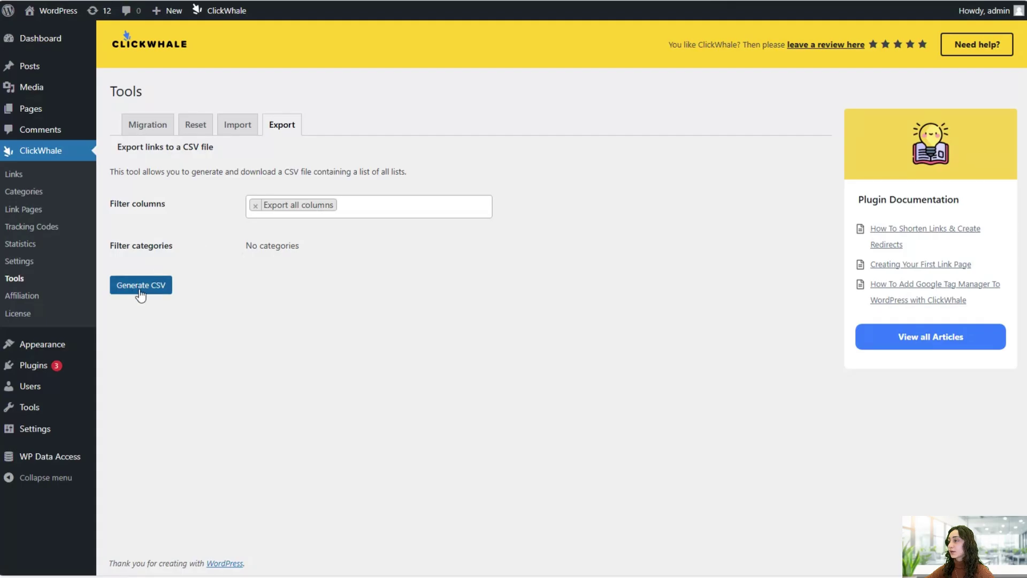
click(164, 285)
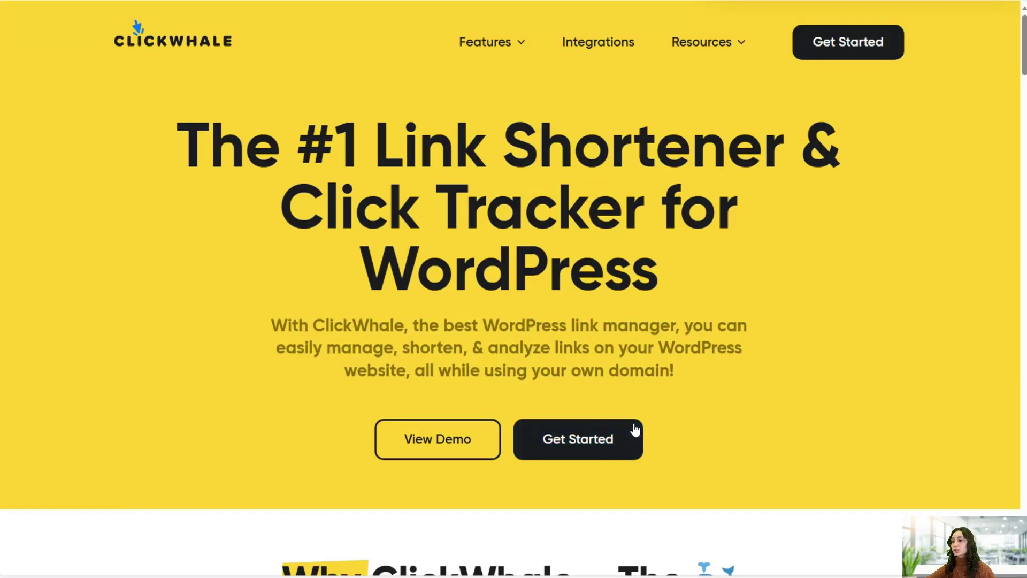
- Look over the ClickWhale website's home page and its demo link, and open the pricing page
scroll(455, 342, down, 2)
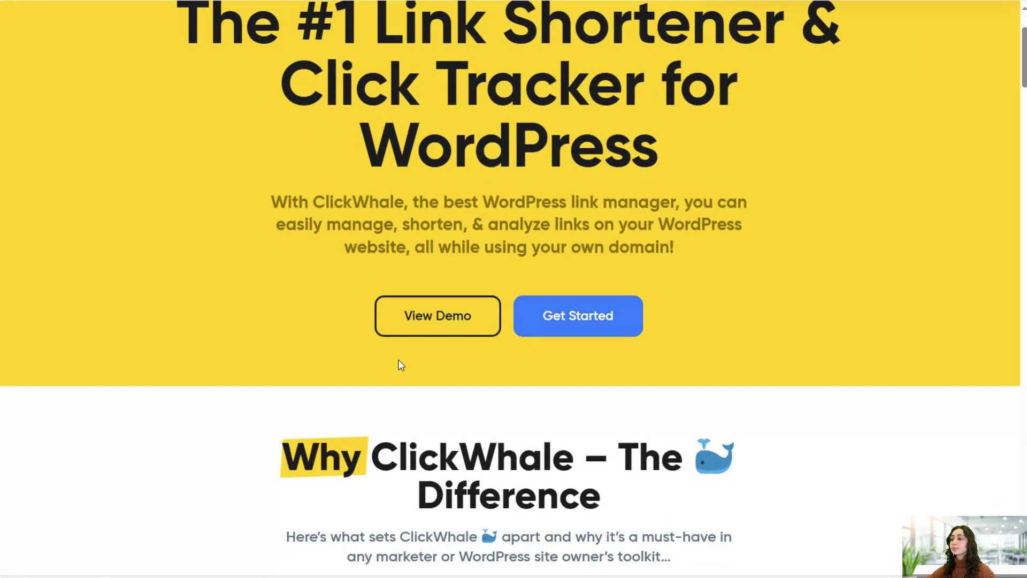
scroll(417, 415, up, 2)
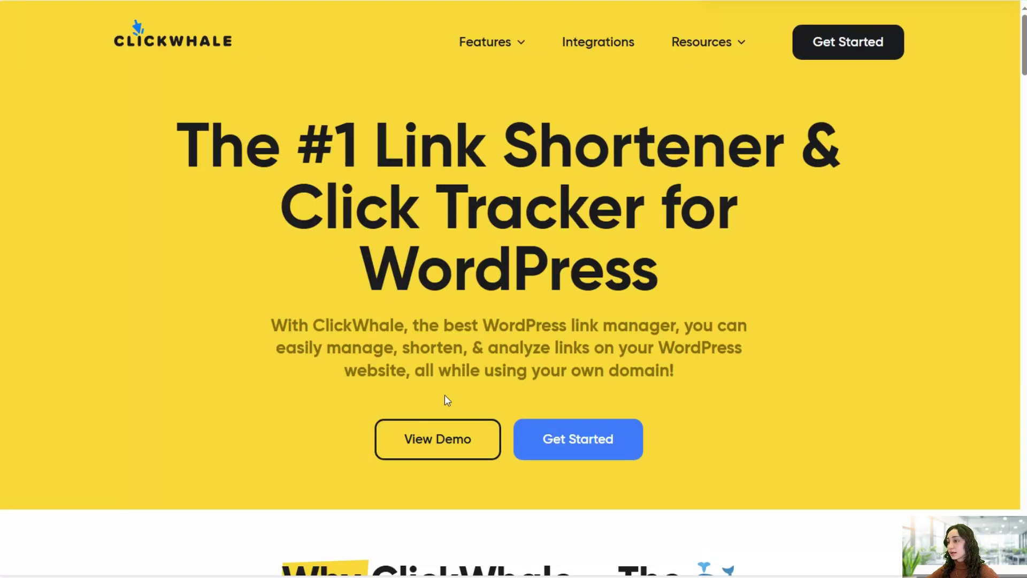
click(421, 437)
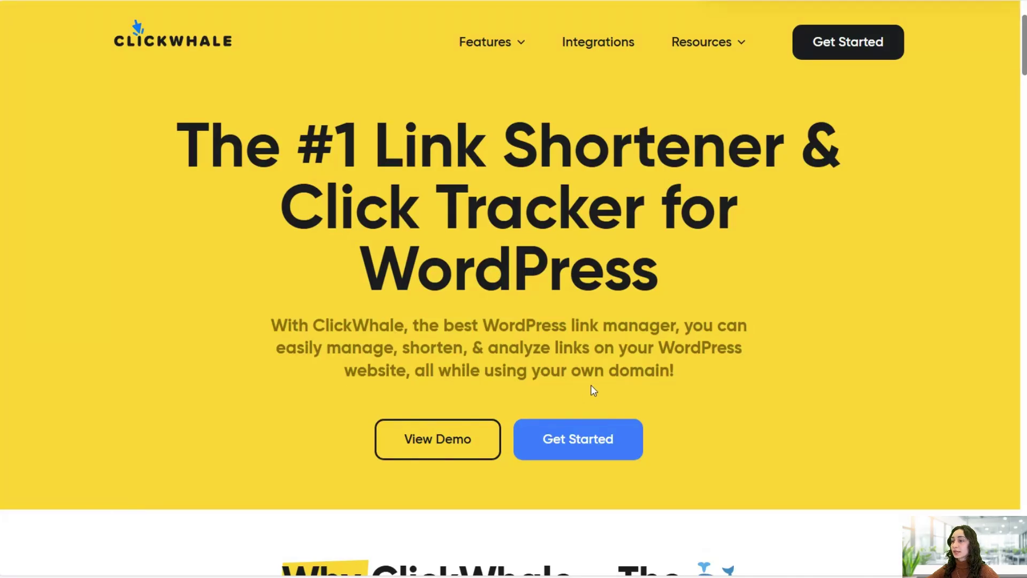
scroll(592, 390, down, 1)
click(593, 386)
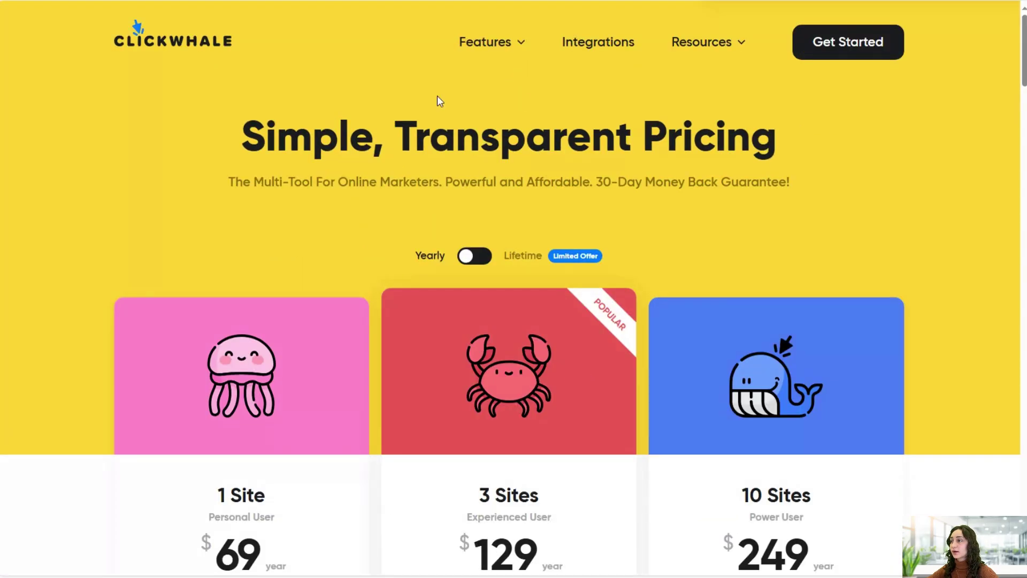
- Compare the plan prices by switching the billing to Lifetime and back to Yearly
scroll(590, 200, down, 2)
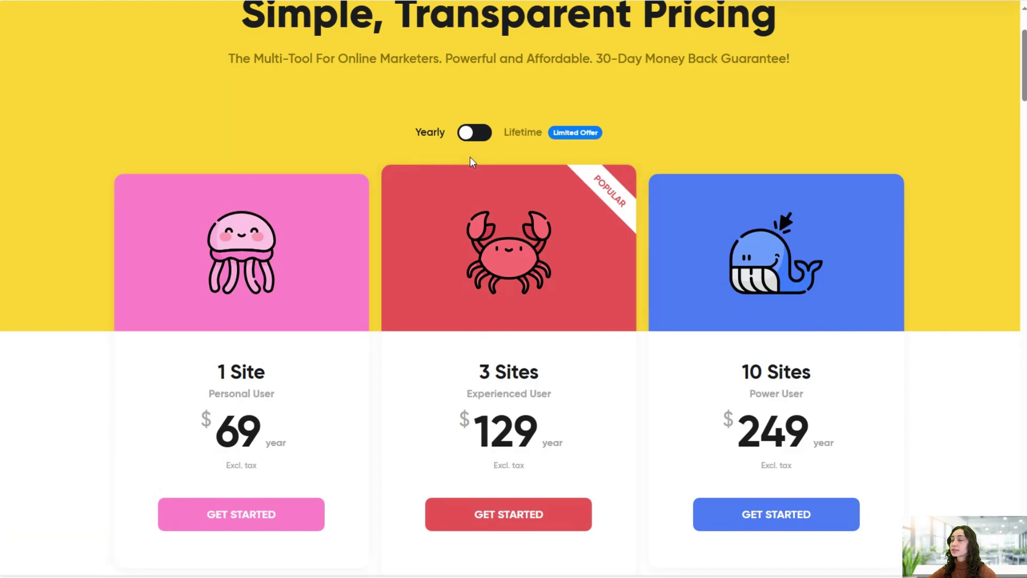
click(468, 133)
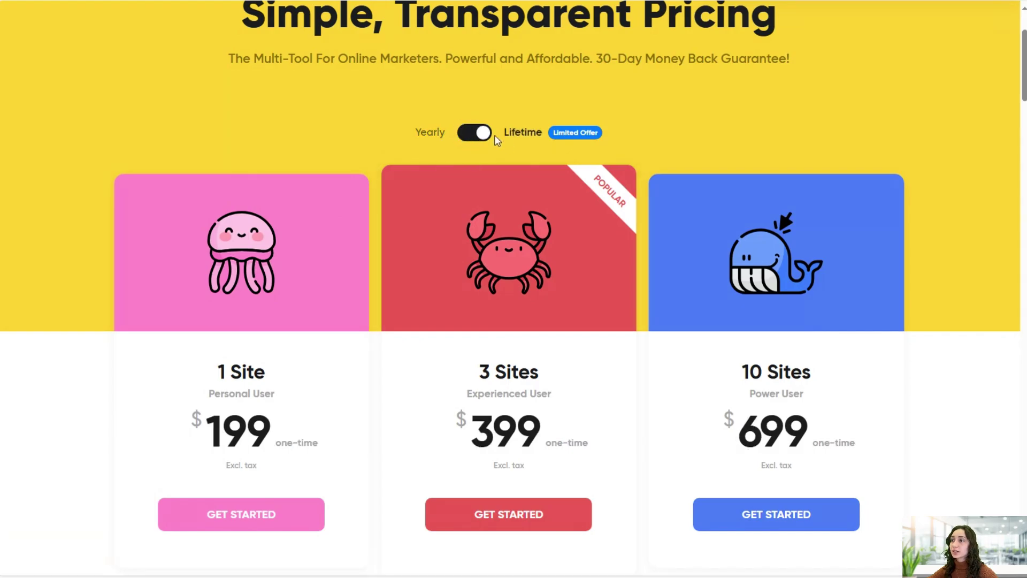
click(481, 133)
- Highlight the yearly prices of the 1 Site and 3 Sites plans one after the other
scroll(344, 230, down, 2)
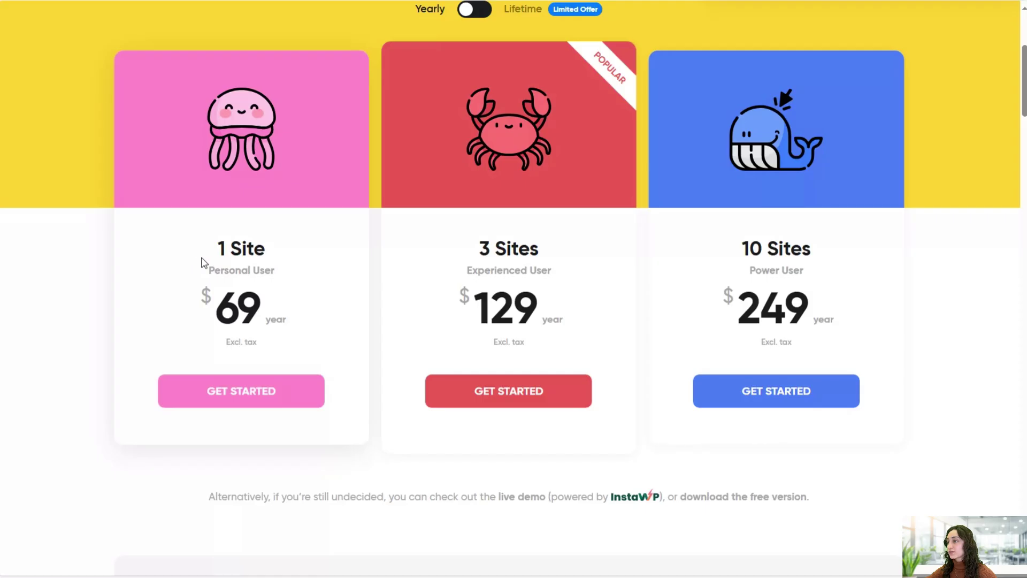
drag(213, 313, 291, 328)
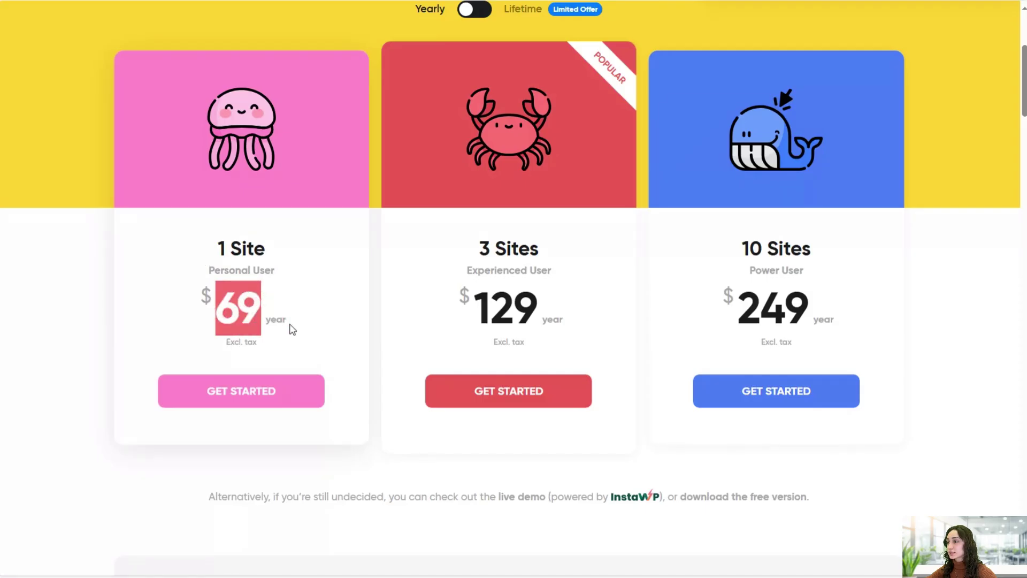
click(264, 347)
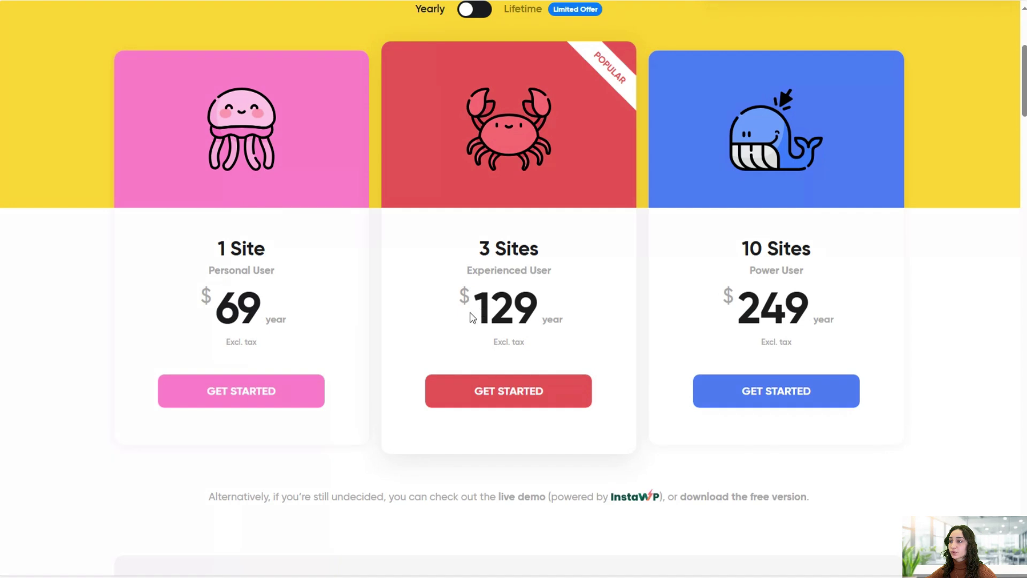
drag(473, 317, 566, 332)
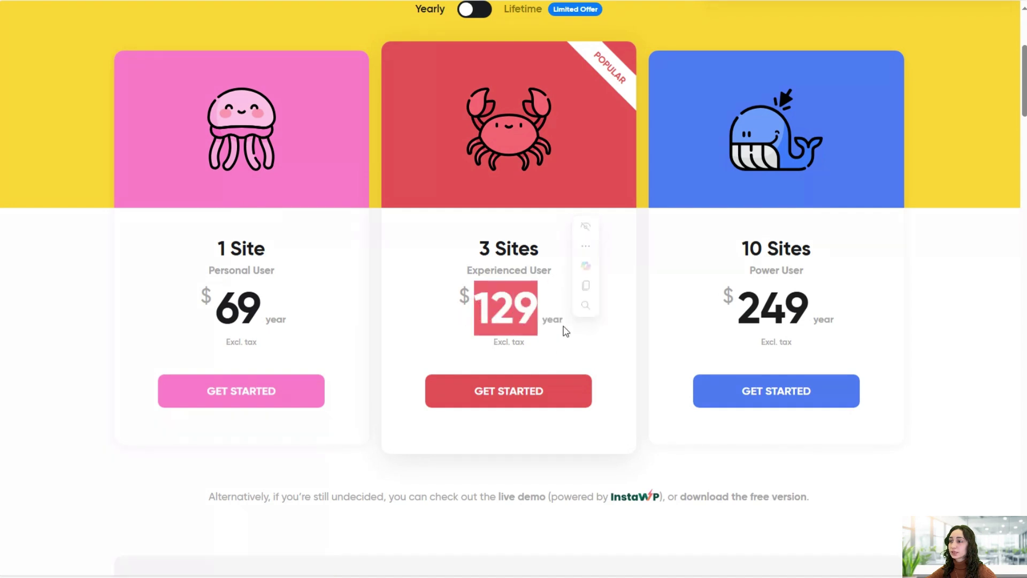
- Highlight the 10 Sites plan's name and its yearly price, then clear the selection
click(543, 344)
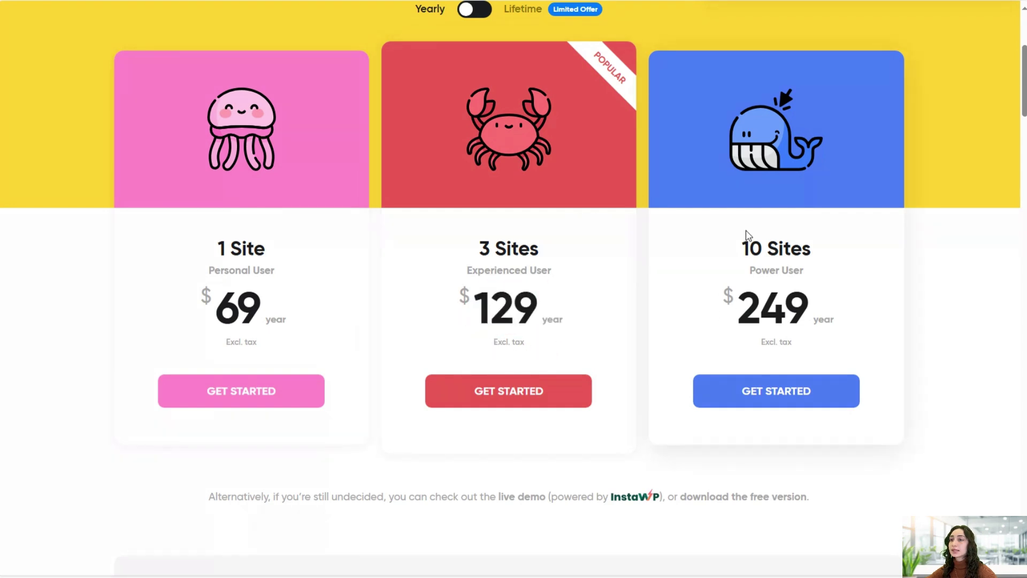
drag(736, 247, 816, 282)
click(726, 312)
drag(734, 317, 814, 323)
click(821, 345)
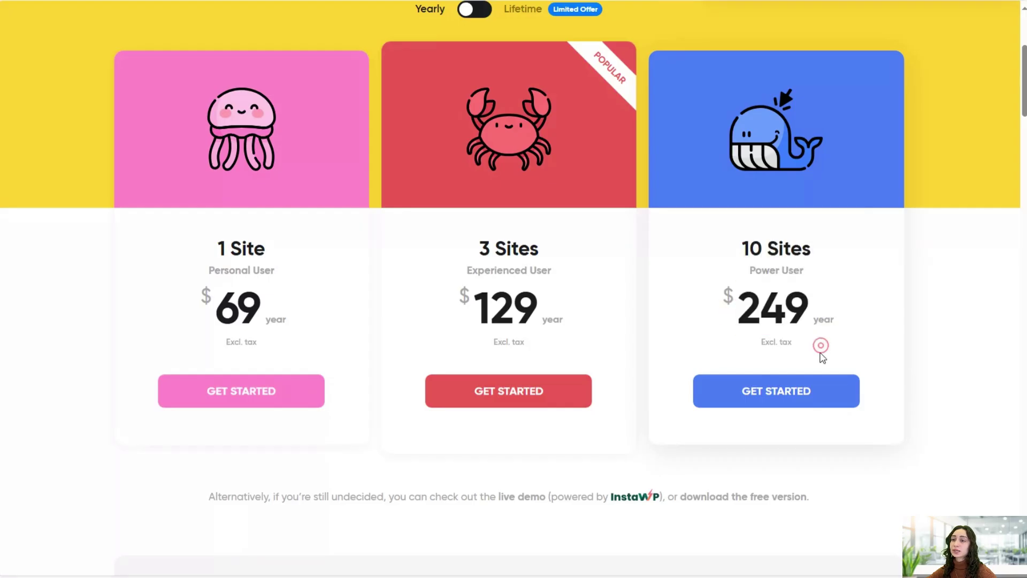
- Switch the billing to Lifetime and highlight the one-time prices of the 1 Site, 3 Sites and 10 Sites plans in turn
scroll(474, 32, up, 1)
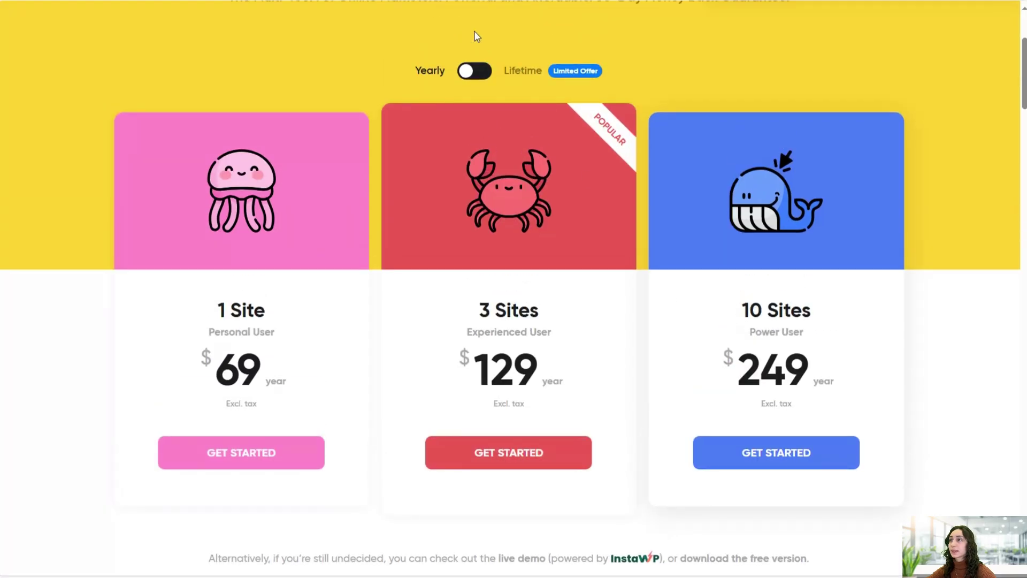
click(474, 74)
scroll(456, 140, down, 1)
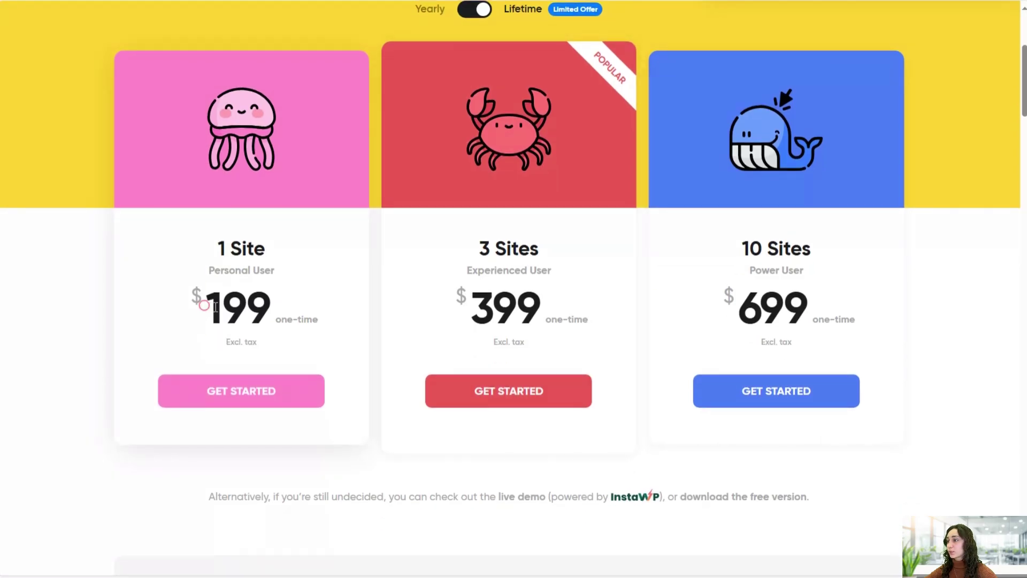
drag(206, 310, 282, 313)
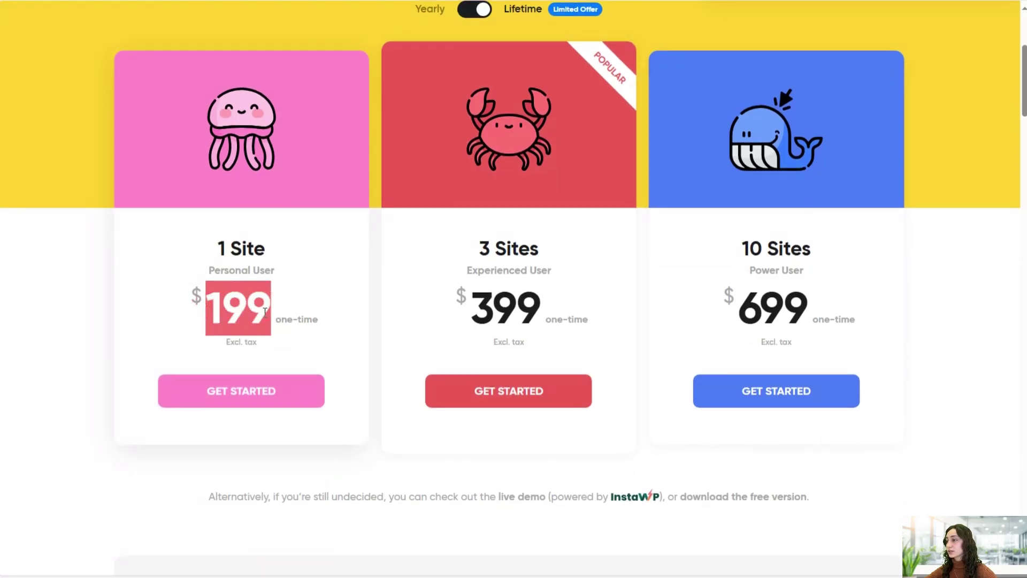
click(266, 349)
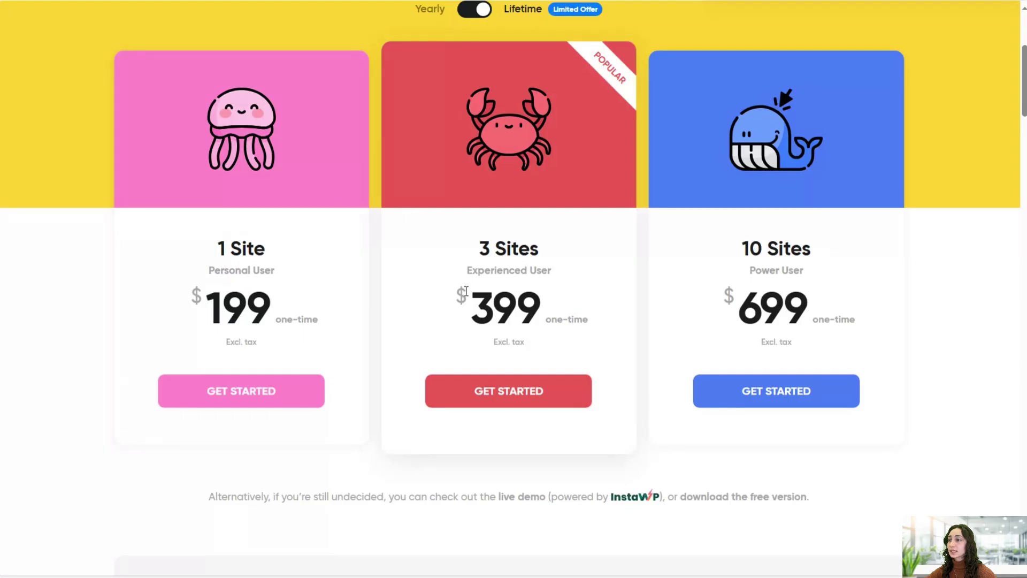
drag(470, 309, 539, 311)
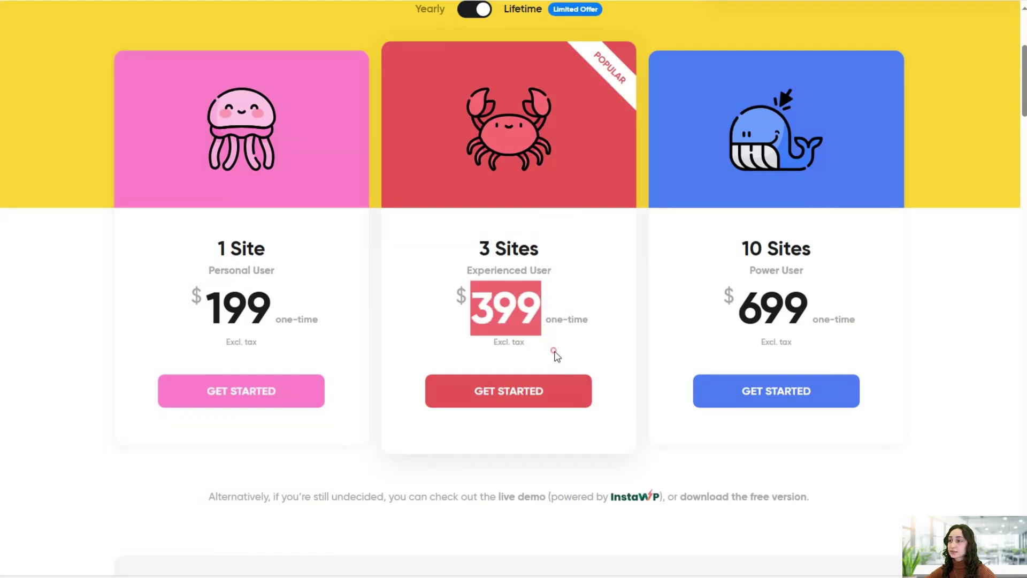
click(509, 330)
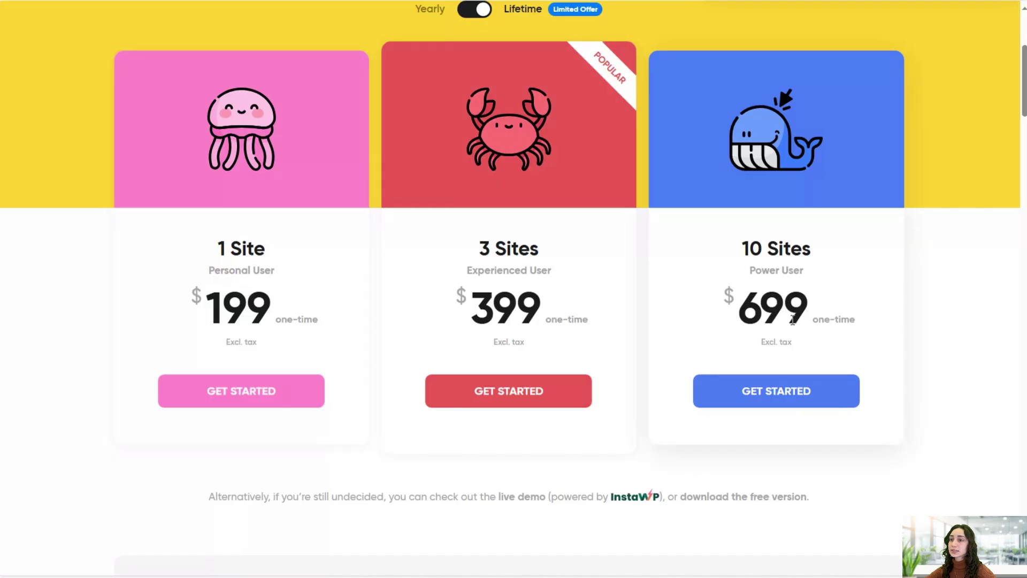
drag(741, 305, 809, 321)
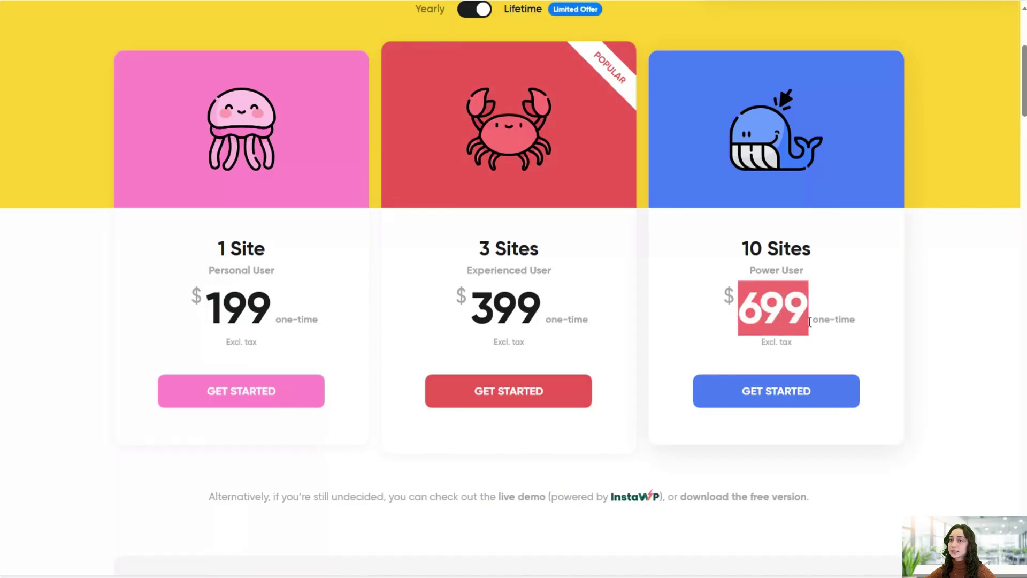
click(788, 347)
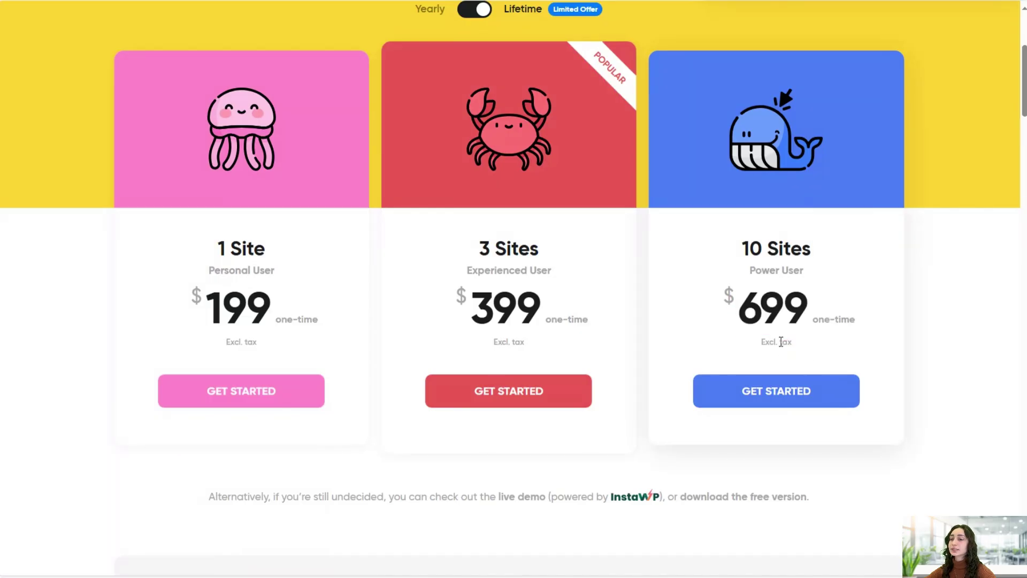
scroll(573, 315, up, 3)
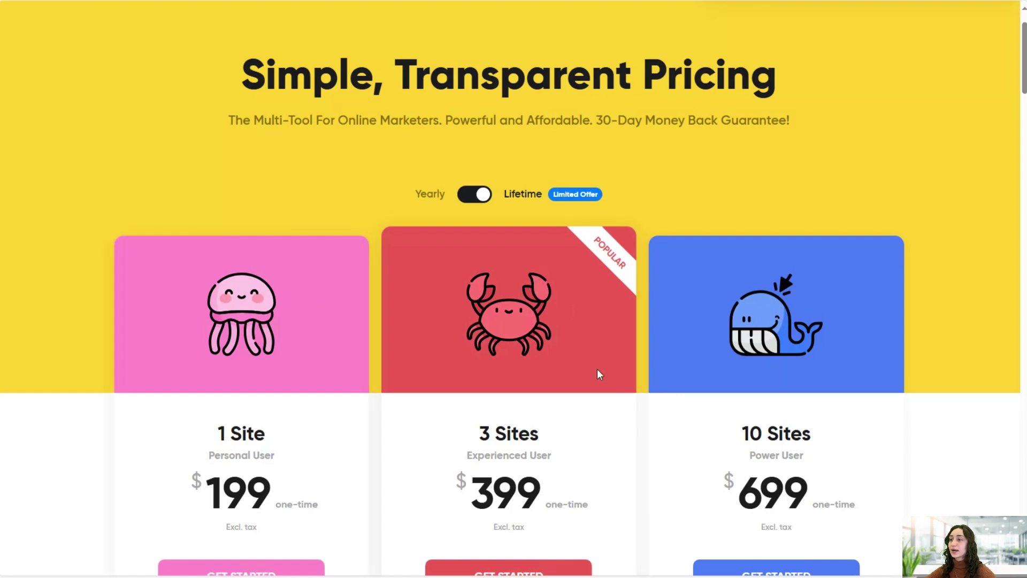
scroll(598, 369, down, 2)
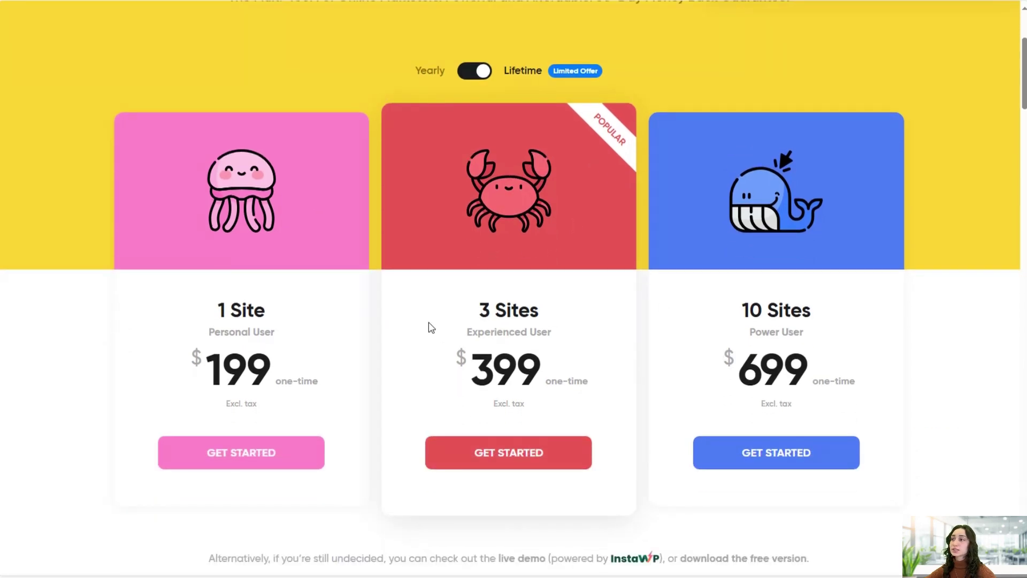
scroll(431, 327, up, 2)
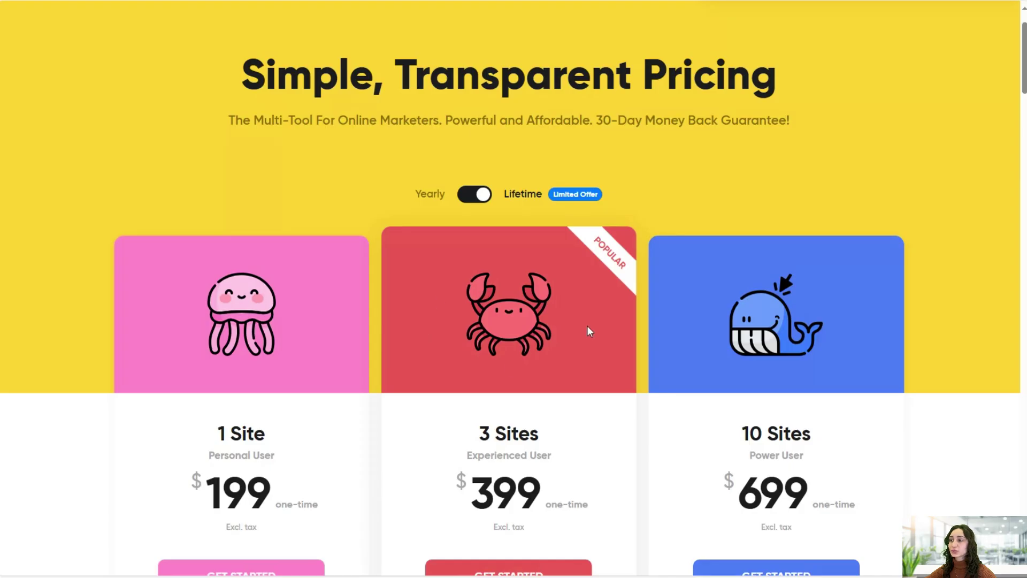